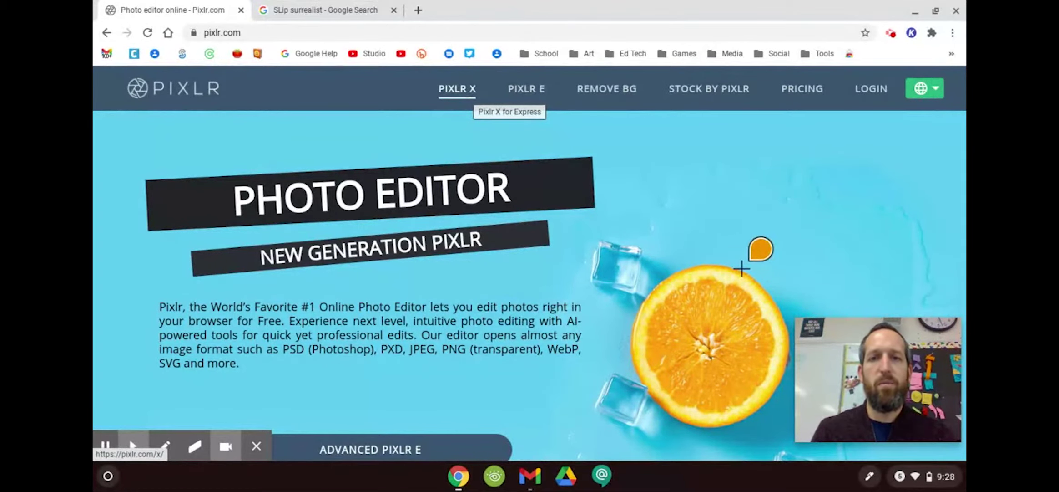
Open the Pixlr E editor, and bring up the Surrealism Today article on SLip's collages from the existing search results
left_click(539, 95)
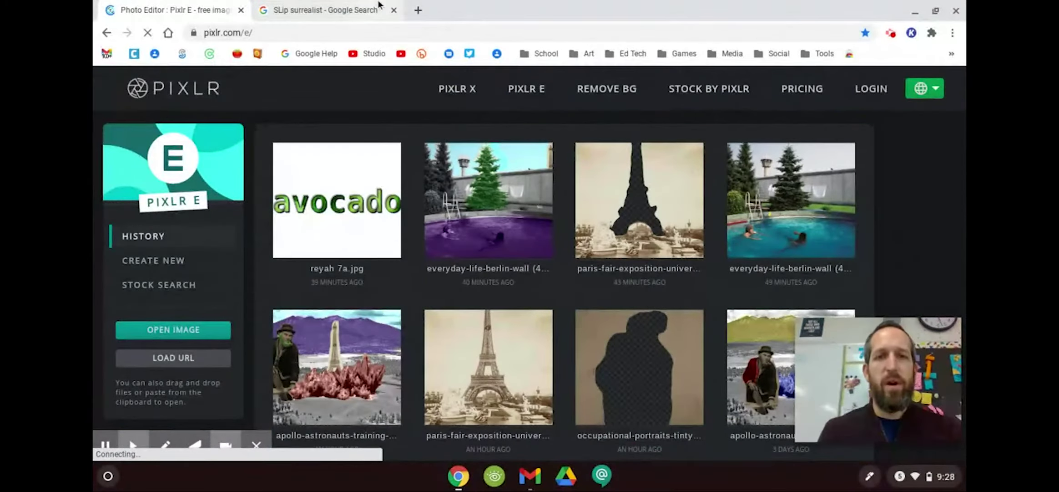
left_click(325, 10)
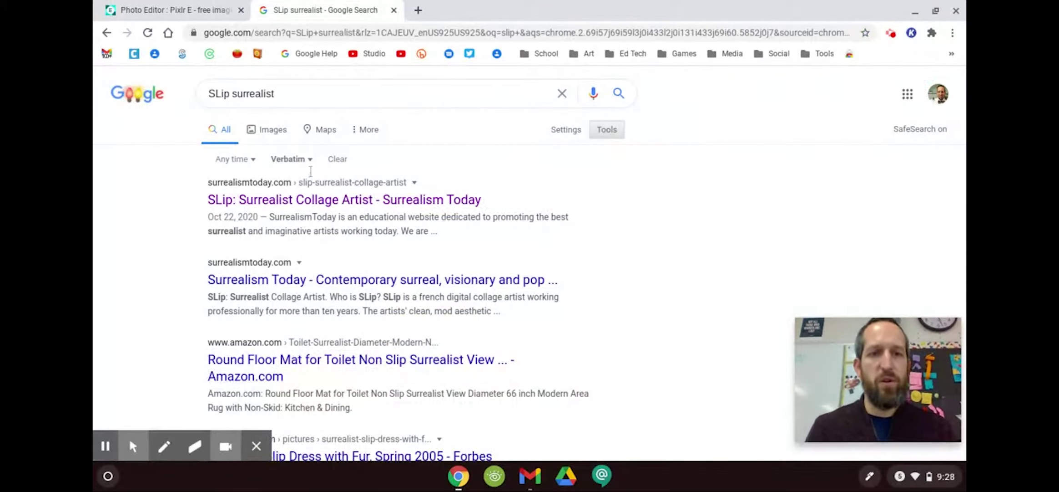
left_click(317, 200)
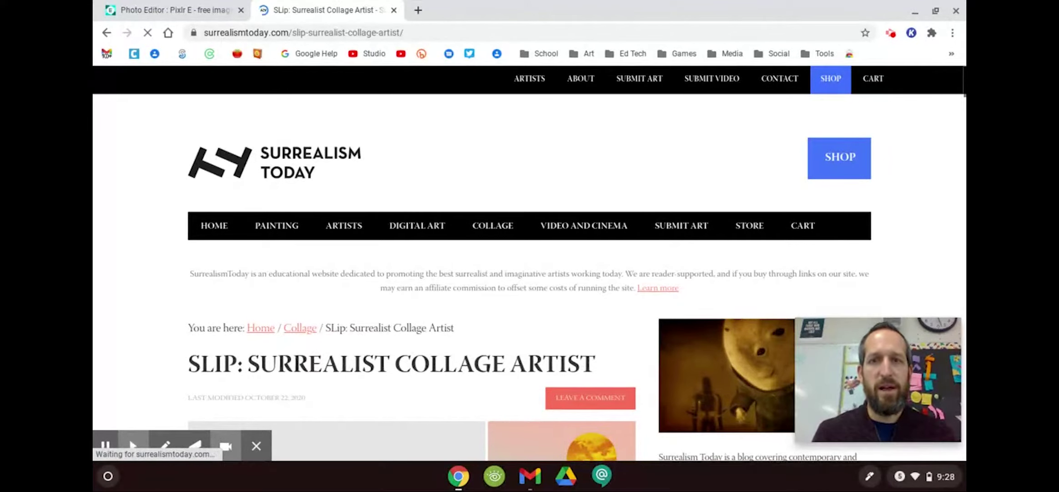
scroll(530, 264, "down", 3)
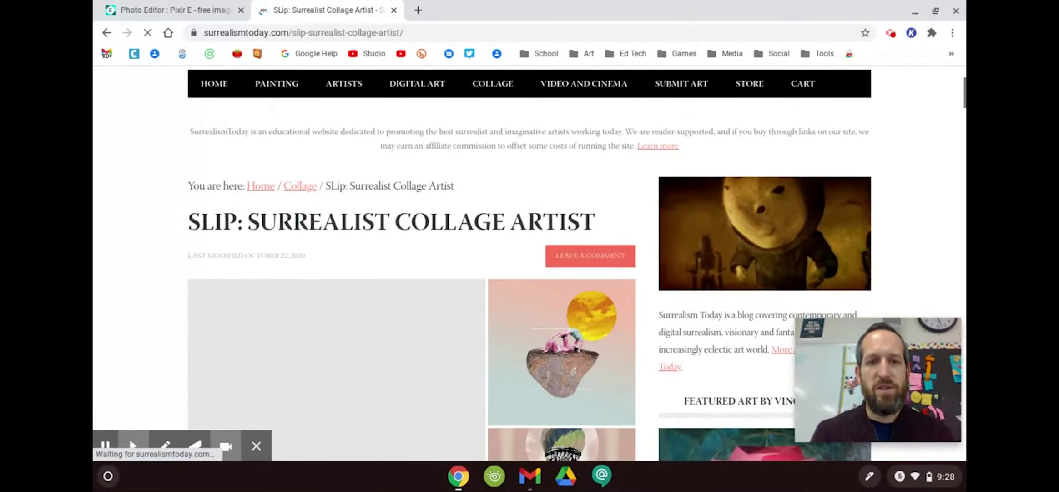
scroll(530, 264, "down", 4)
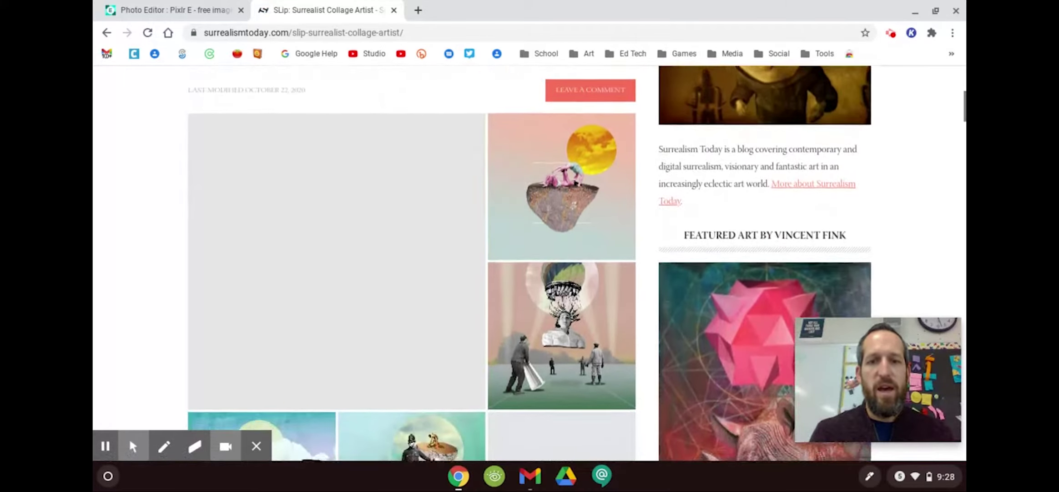
scroll(530, 264, "down", 3)
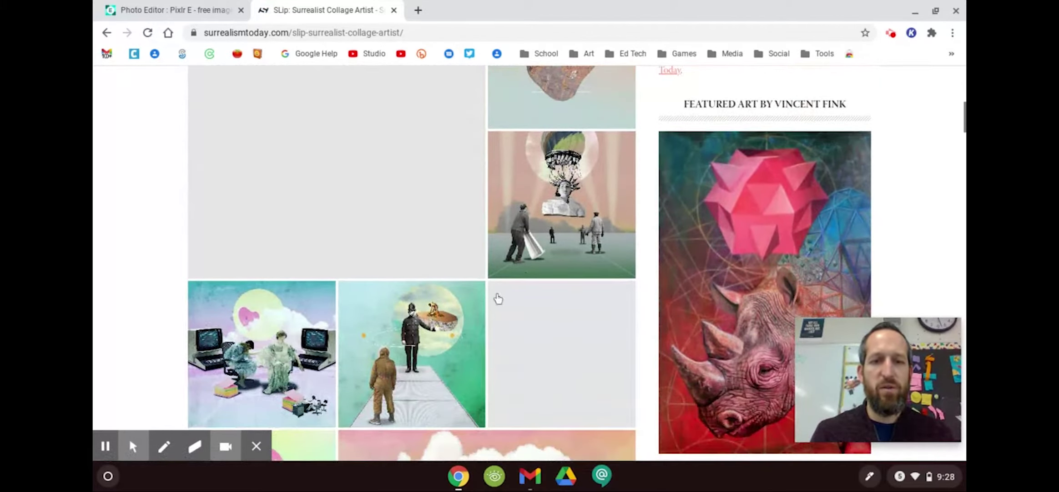
Enlarge the collage with the two computer monitors in the SLip gallery and browse forward through the following collages
left_click(225, 370)
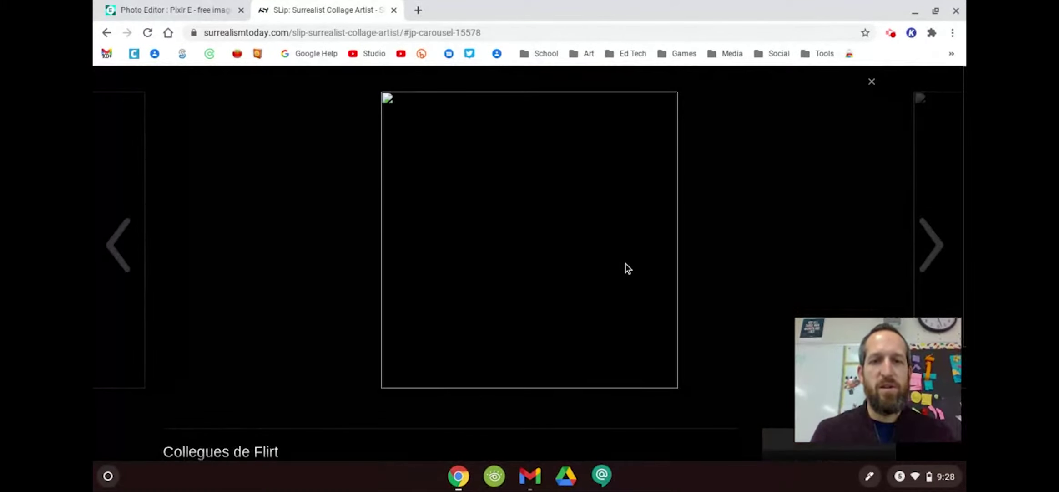
left_click(918, 267)
left_click(919, 267)
left_click(919, 266)
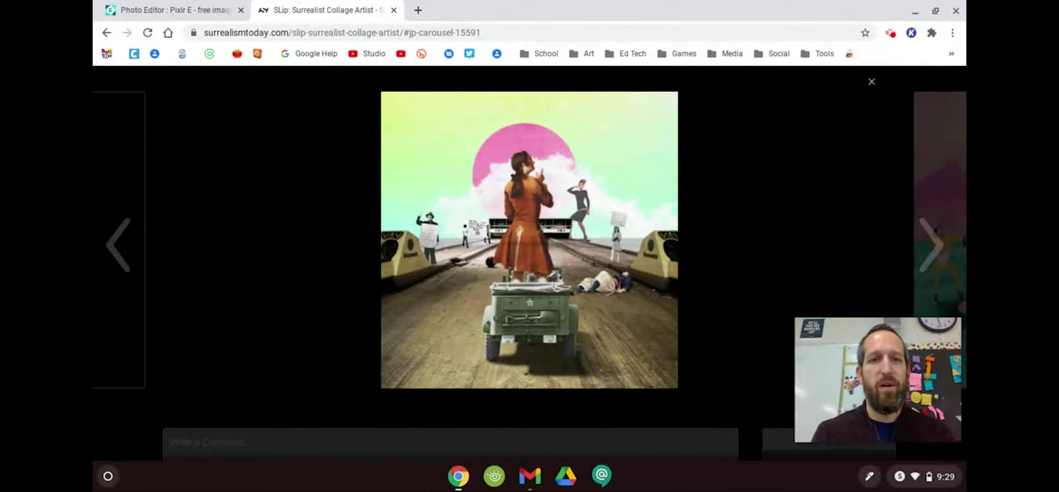
Open the bookmarked Rare Historical Photos website in a new browser tab
left_click(224, 15)
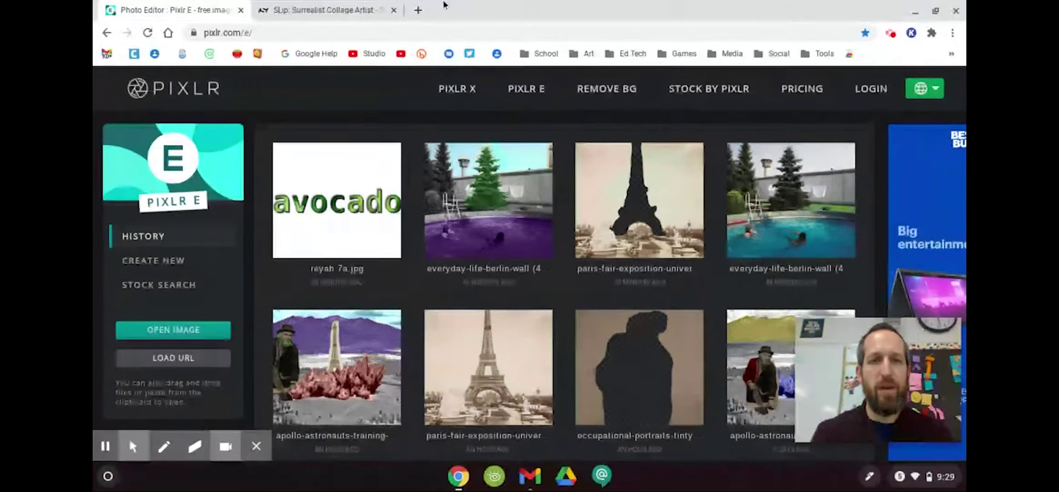
left_click(417, 11)
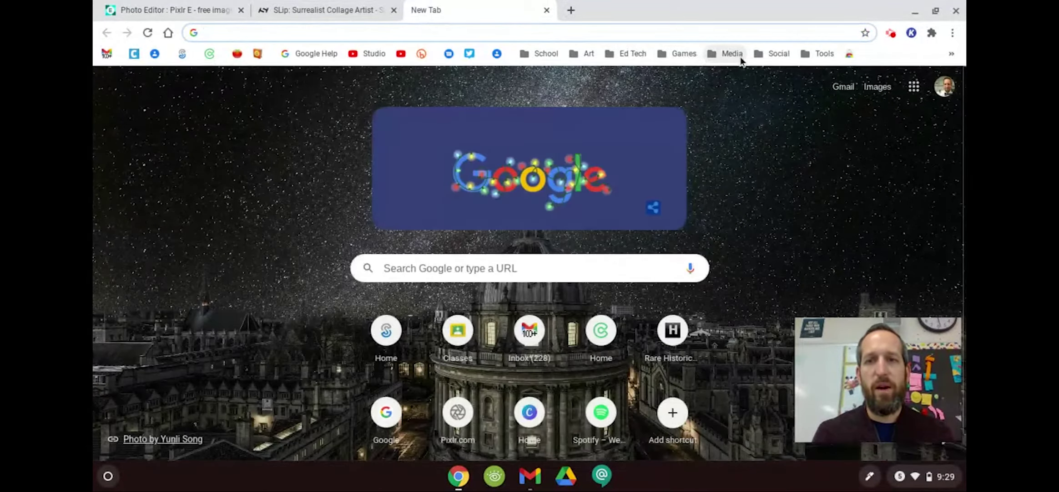
left_click(740, 56)
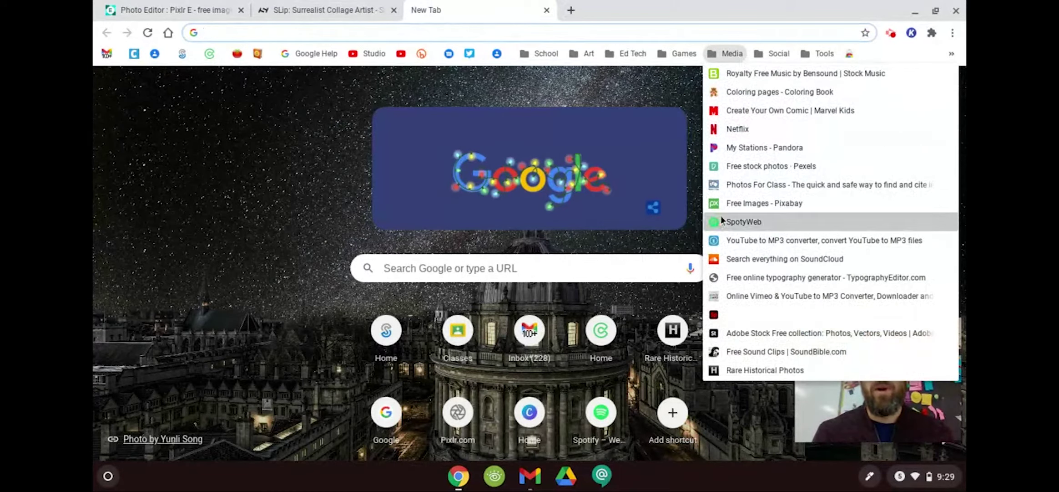
left_click(734, 370)
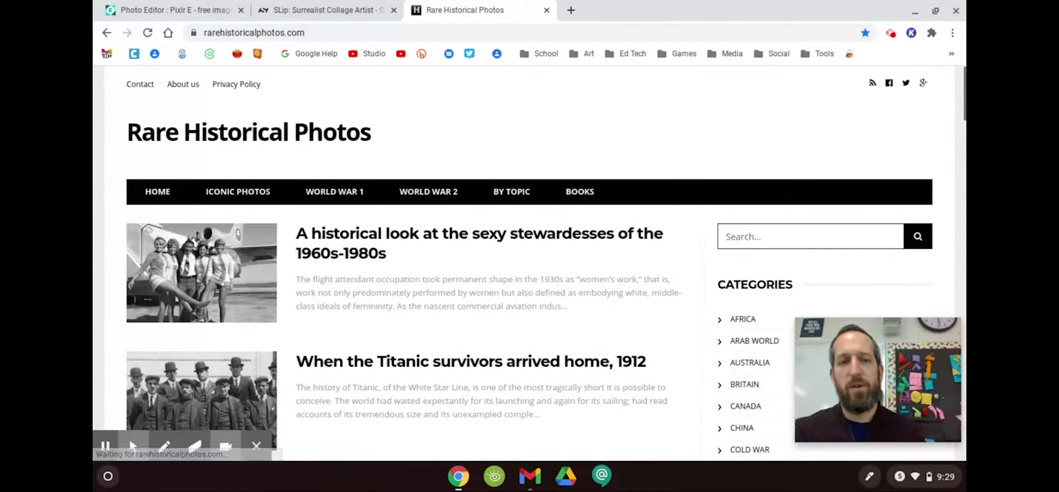
Find the article "Rare pictures of the first flight expedition over Everest, 1933" in the article list and open it
scroll(607, 147, "down", 7)
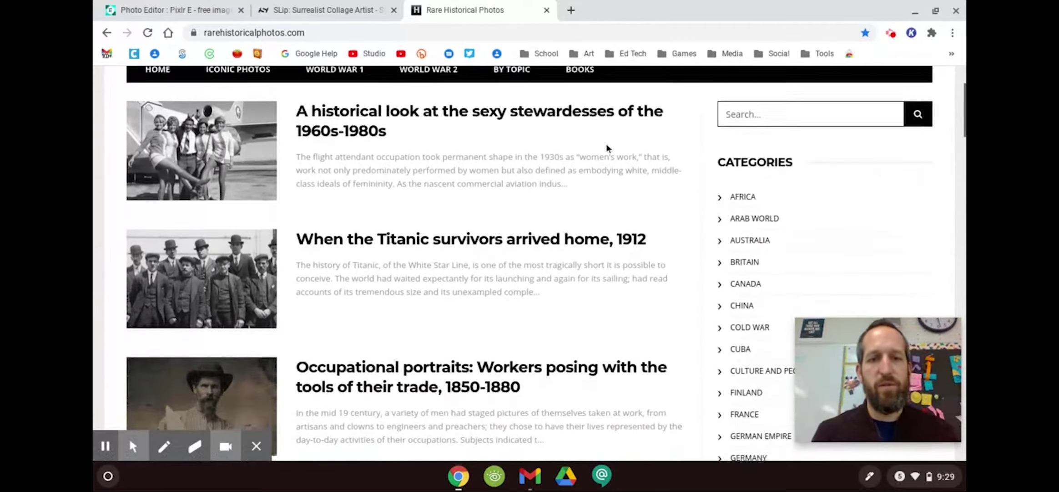
scroll(607, 147, "down", 11)
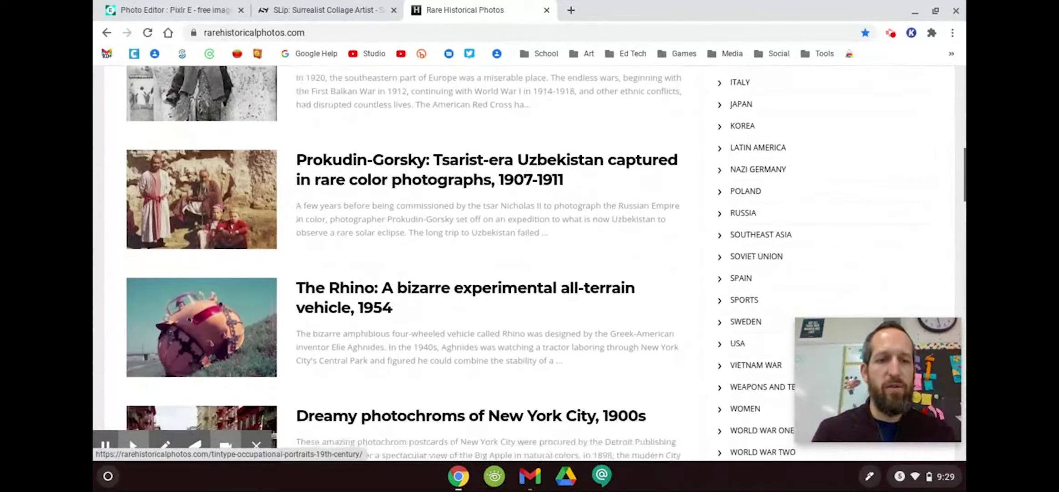
scroll(608, 147, "down", 15)
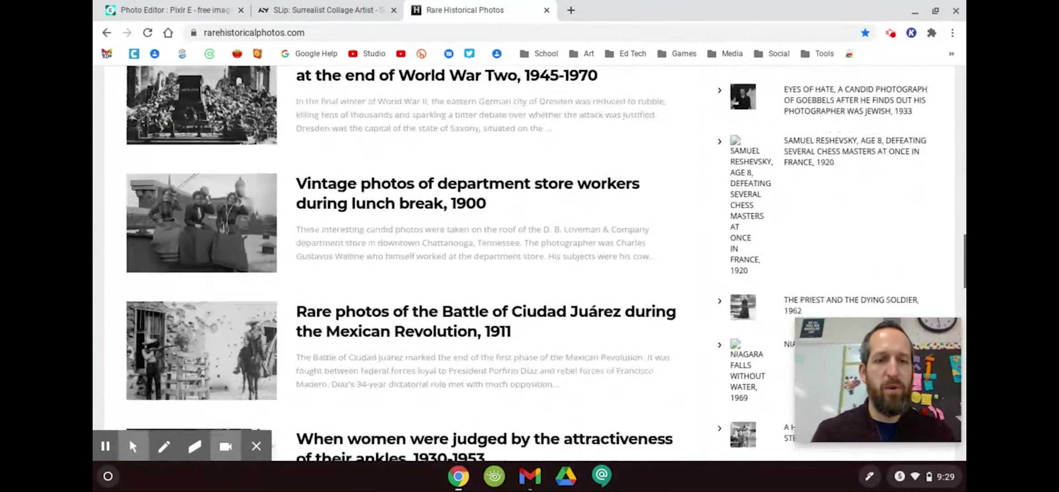
scroll(526, 180, "down", 3)
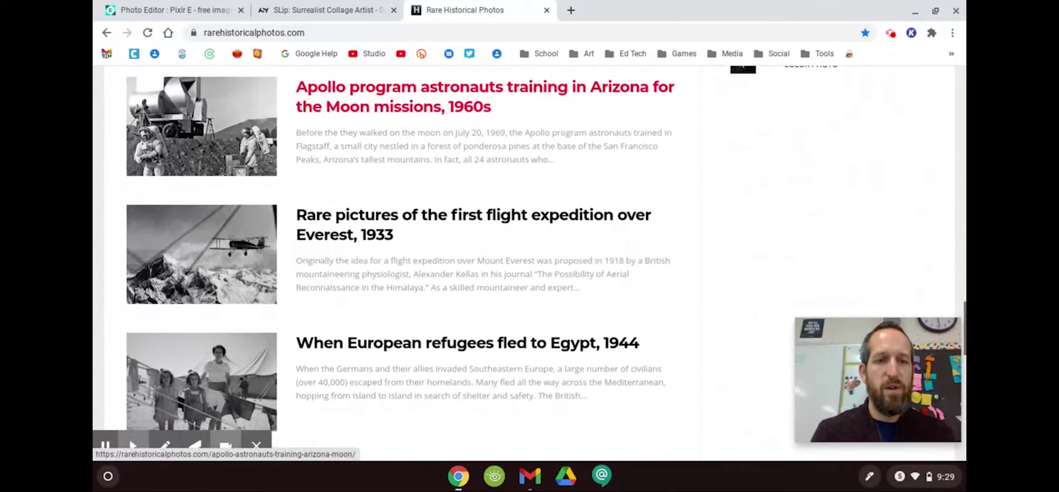
left_click(408, 215)
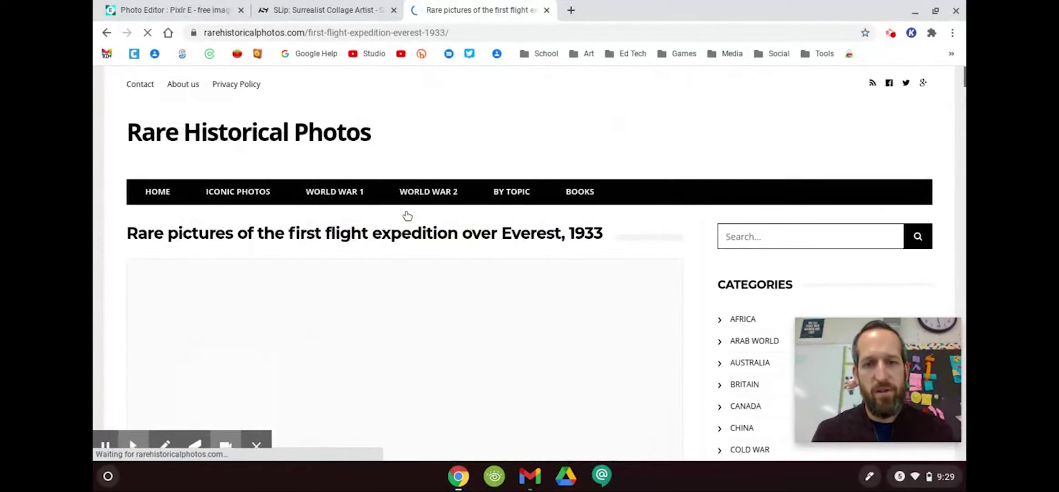
Save the Everest article's photo of mountain peaks above a sea of clouds to Downloads as flying-over-everest (8).jpg
scroll(635, 216, "down", 5)
scroll(635, 214, "down", 10)
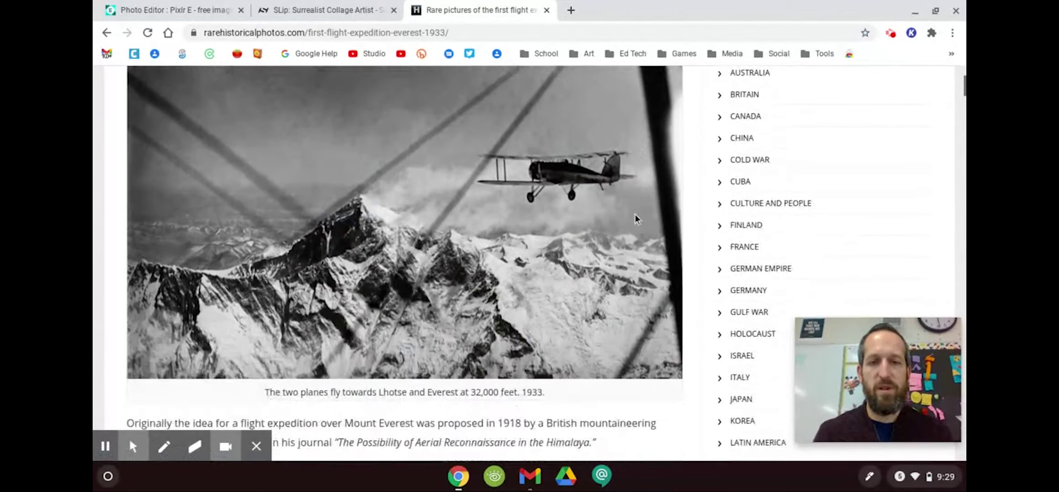
scroll(405, 262, "down", 20)
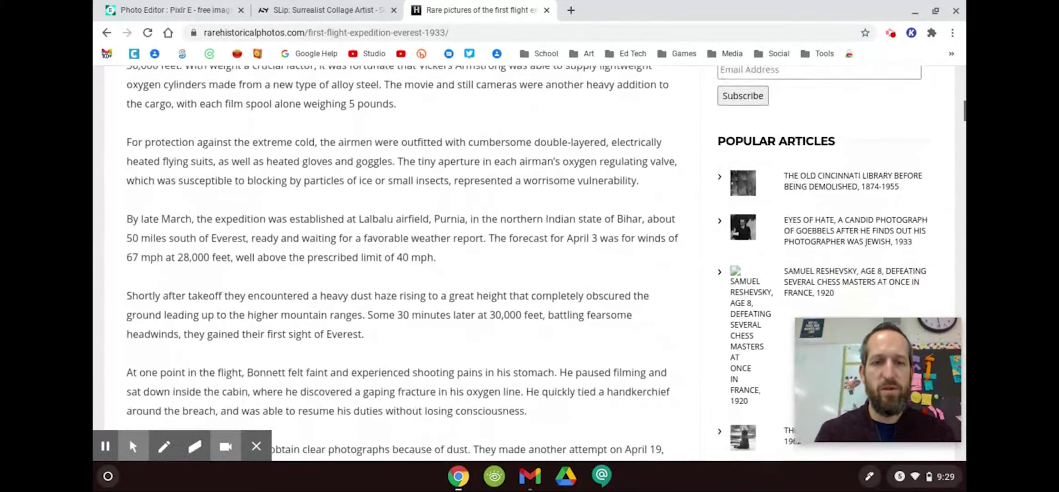
scroll(405, 262, "down", 20)
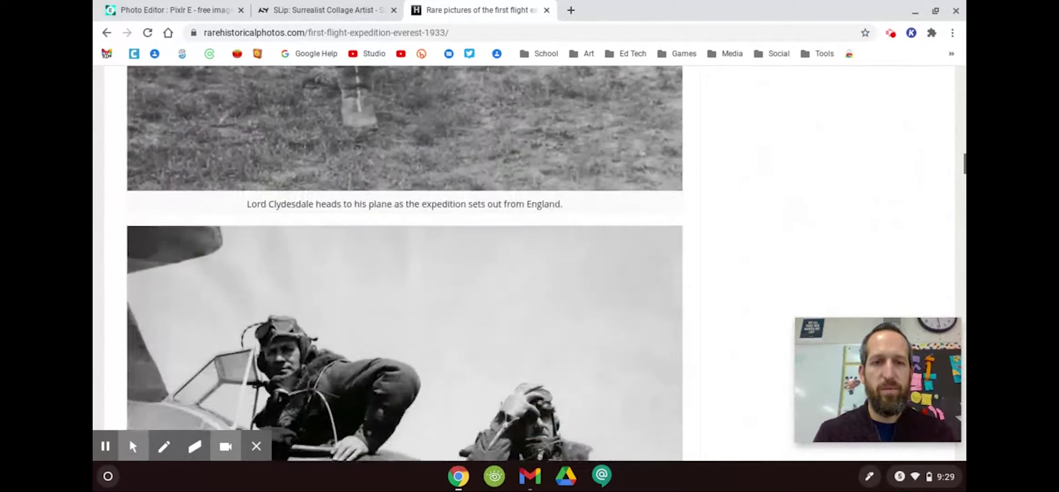
scroll(405, 261, "down", 20)
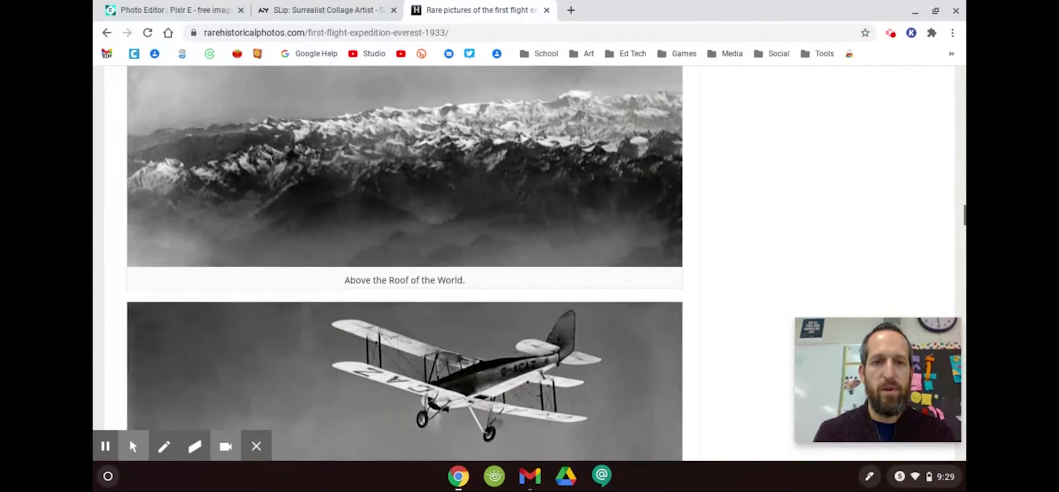
scroll(405, 262, "up", 2)
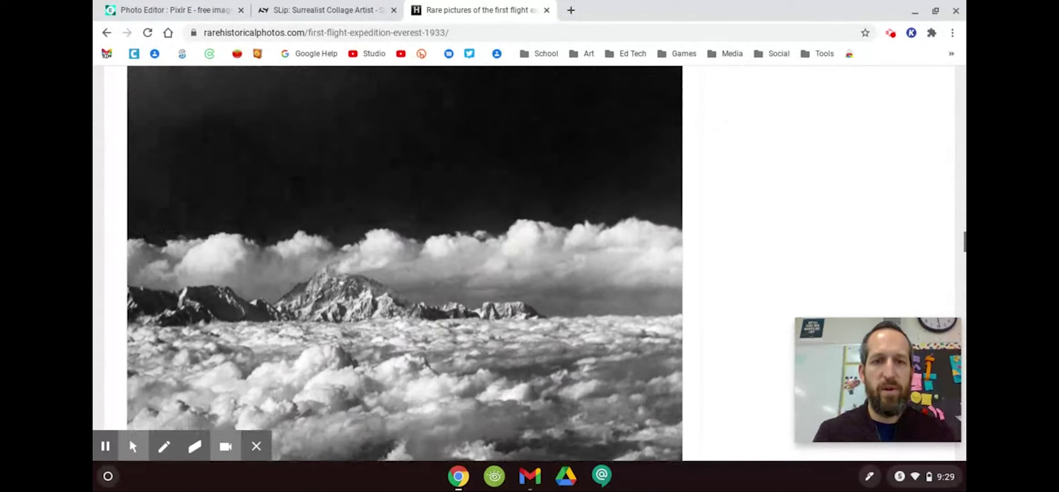
right_click(489, 214)
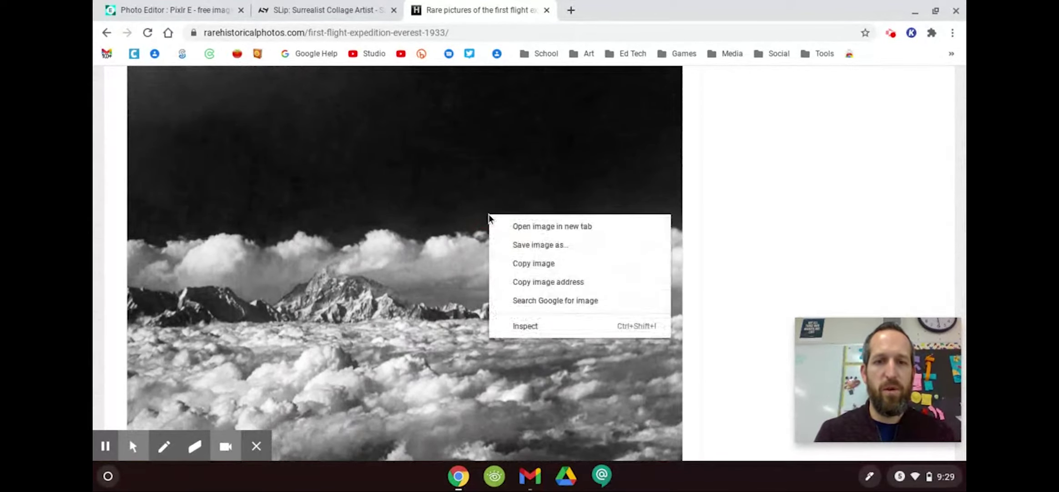
left_click(510, 245)
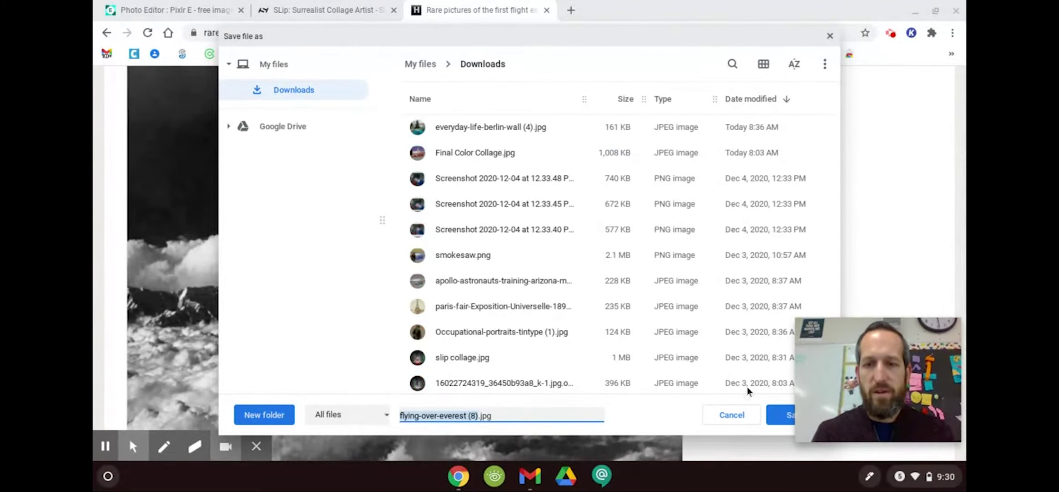
left_click(780, 415)
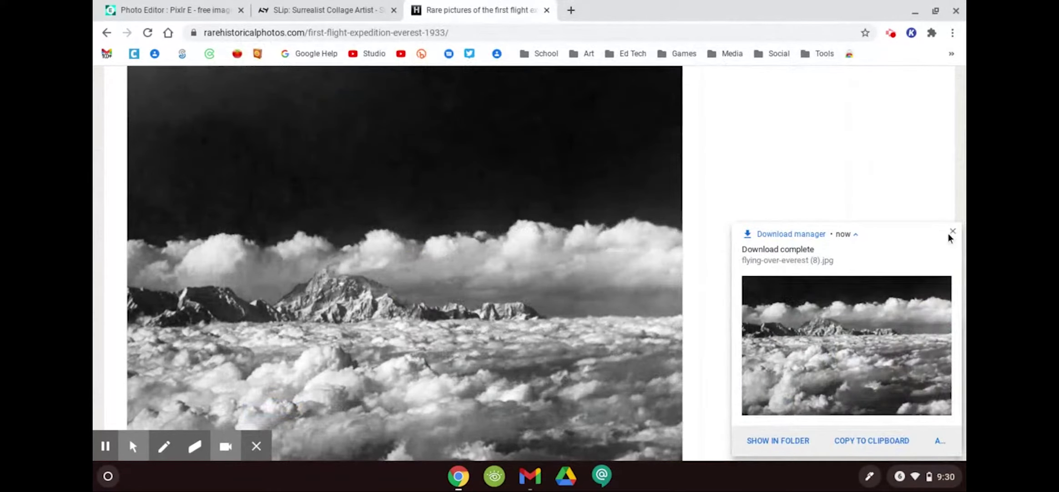
left_click(953, 231)
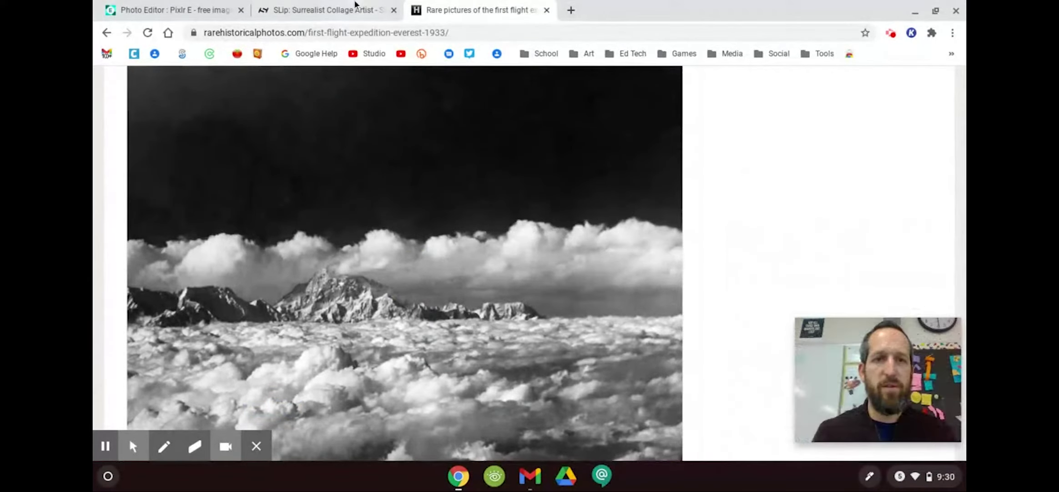
Return to the Rare Historical Photos article list and open "The Rhino: A bizarre experimental all-terrain vehicle, 1954"
left_click(183, 6)
left_click(464, 9)
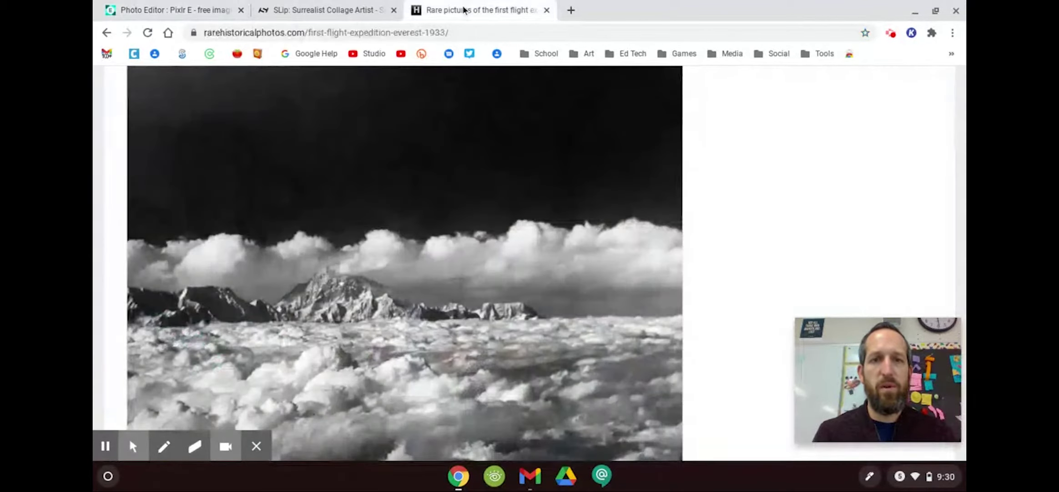
left_click(106, 33)
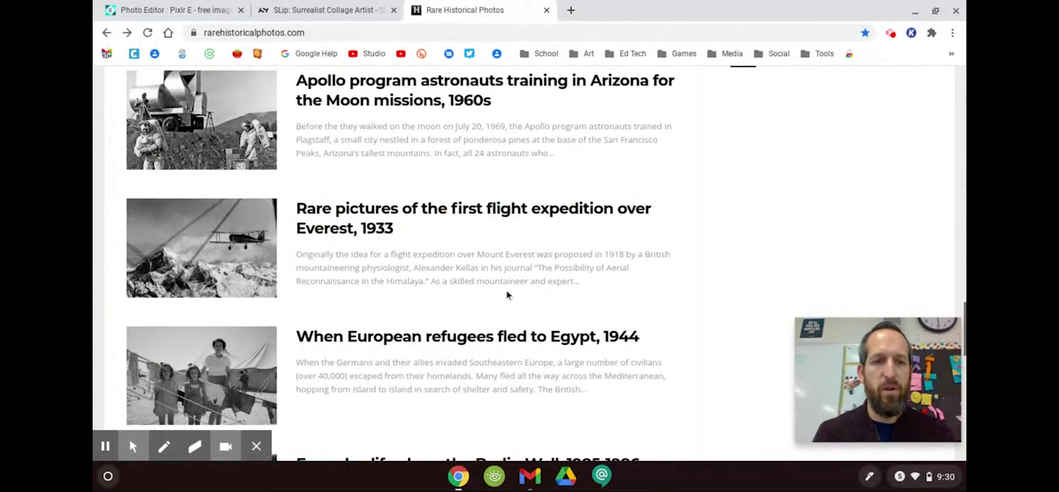
scroll(506, 293, "up", 3)
scroll(506, 290, "up", 5)
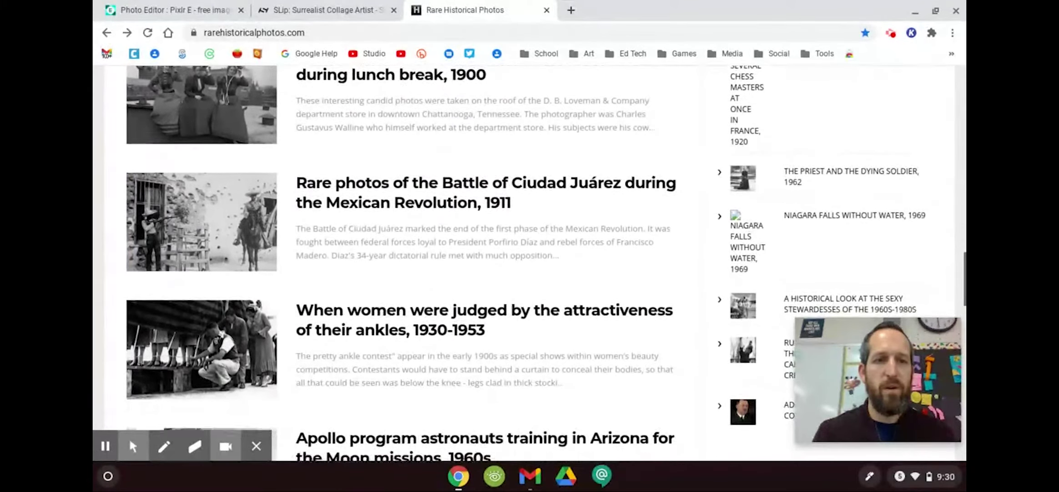
scroll(507, 273, "up", 12)
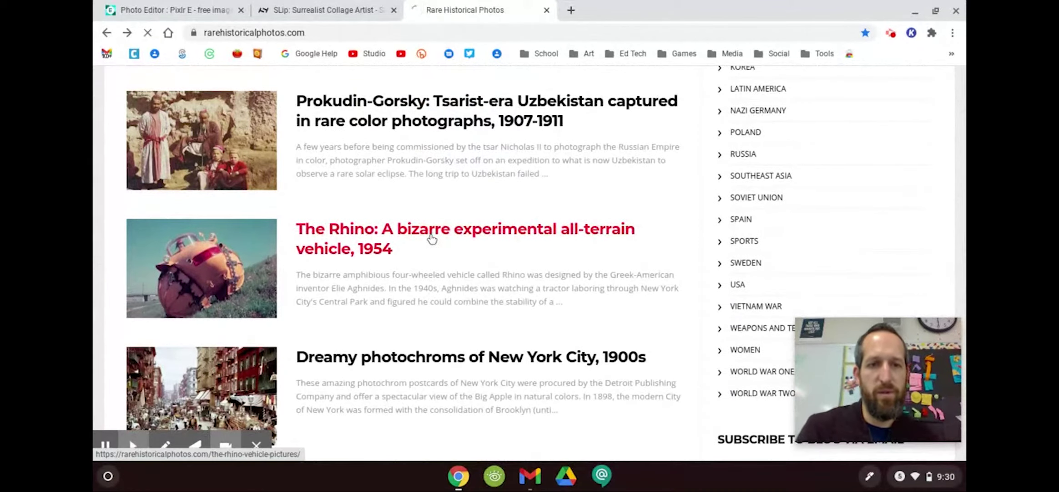
left_click(432, 237)
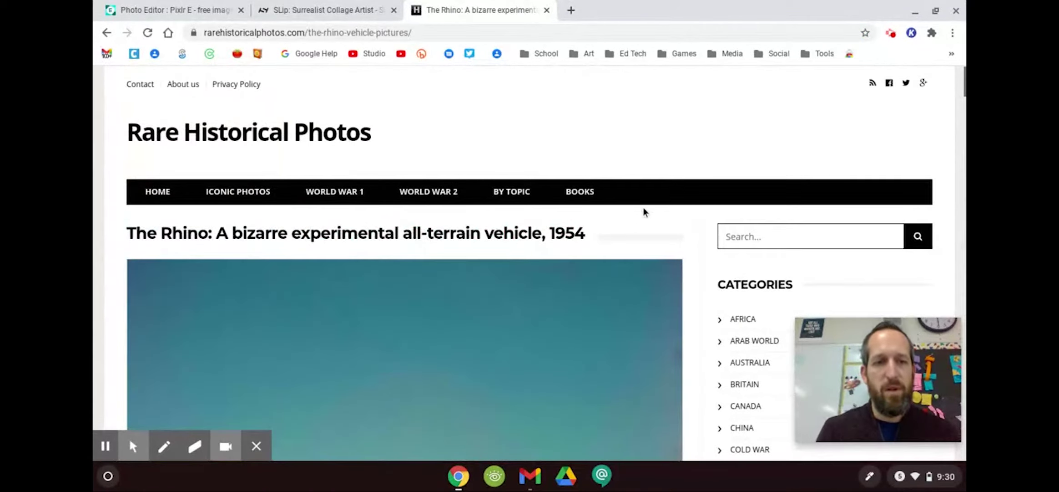
Save the Rhino article's color photo of the yellow vehicle driving through water to Downloads as the-rhino-vehicle-pictures (2).jpg
scroll(643, 207, "down", 1)
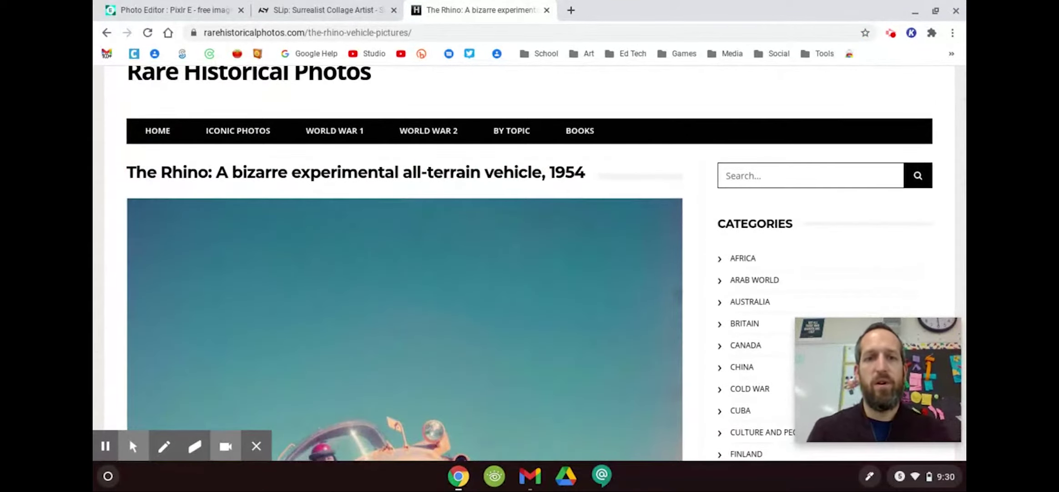
scroll(530, 263, "down", 5)
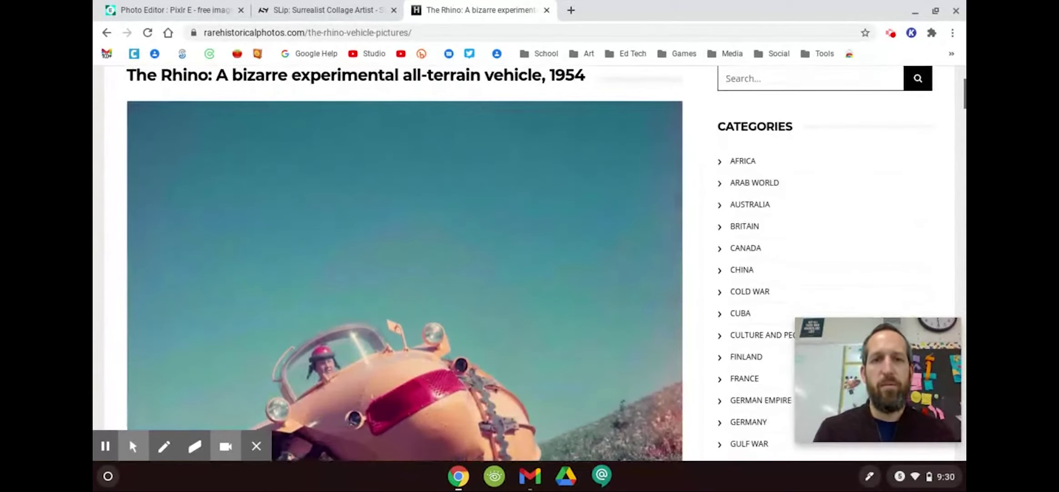
scroll(404, 263, "down", 20)
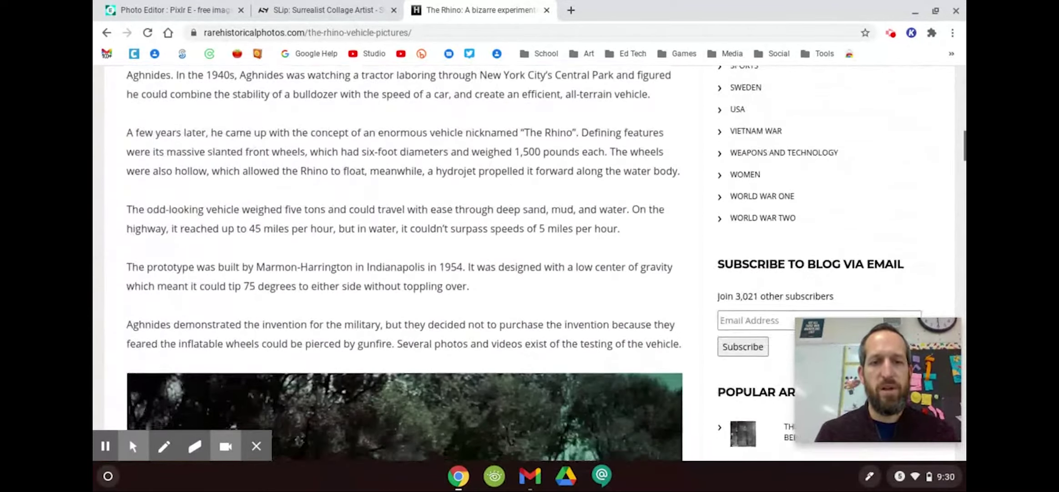
scroll(405, 264, "down", 12)
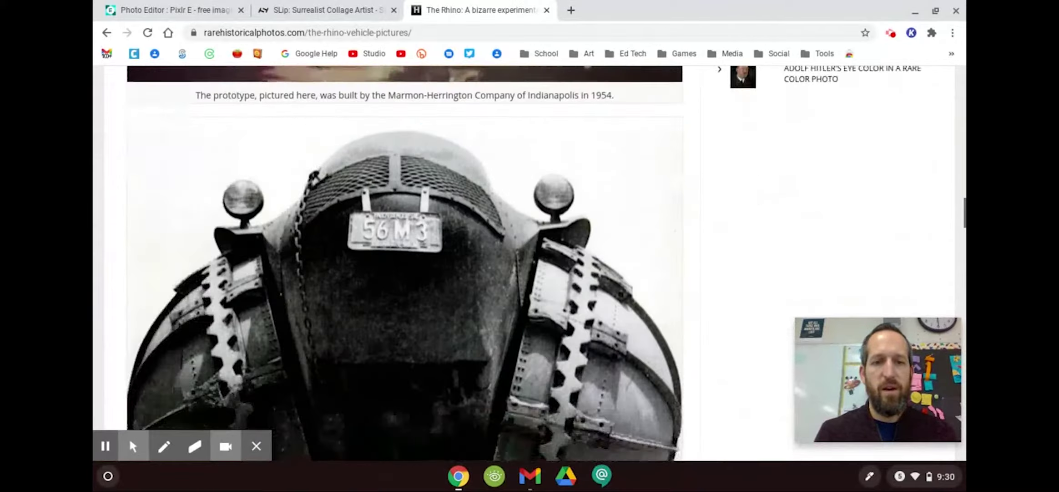
scroll(405, 263, "down", 10)
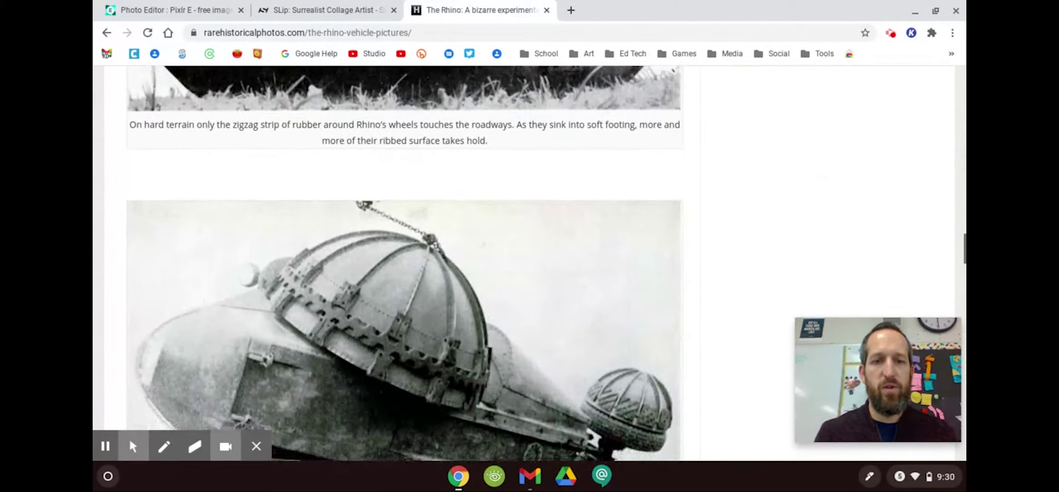
scroll(404, 263, "down", 12)
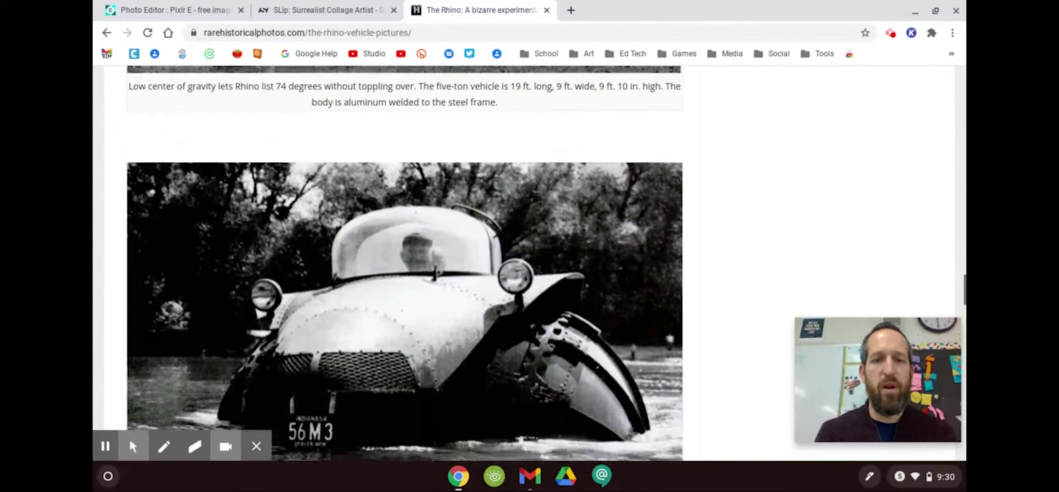
scroll(404, 263, "up", 15)
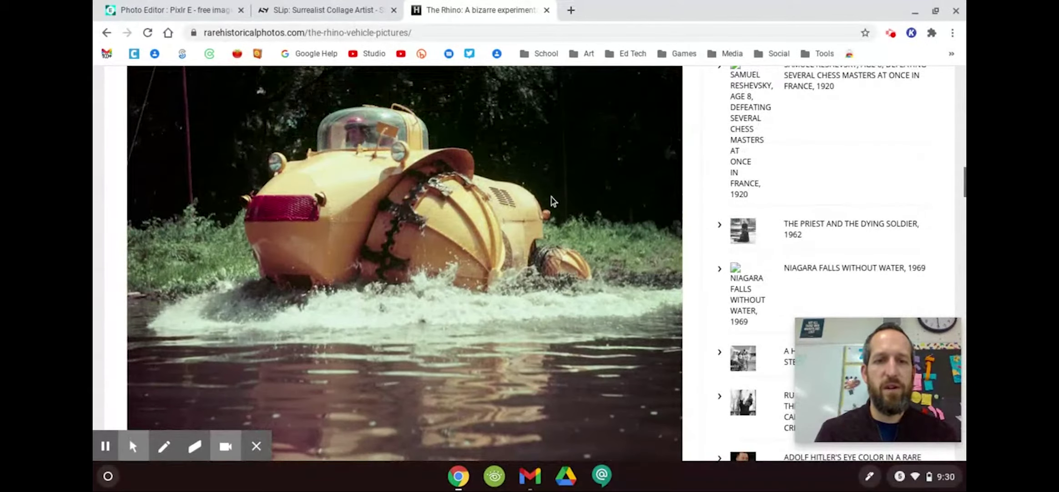
right_click(551, 197)
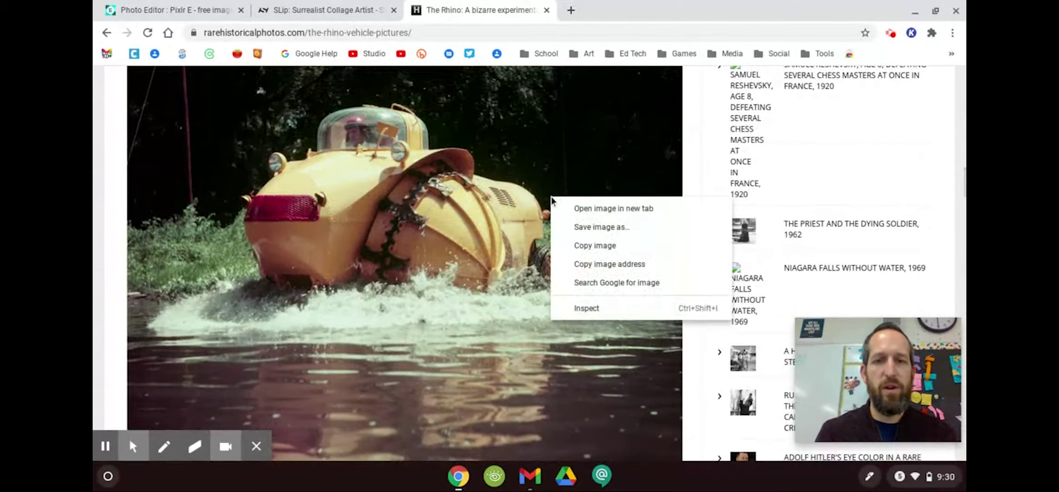
left_click(569, 222)
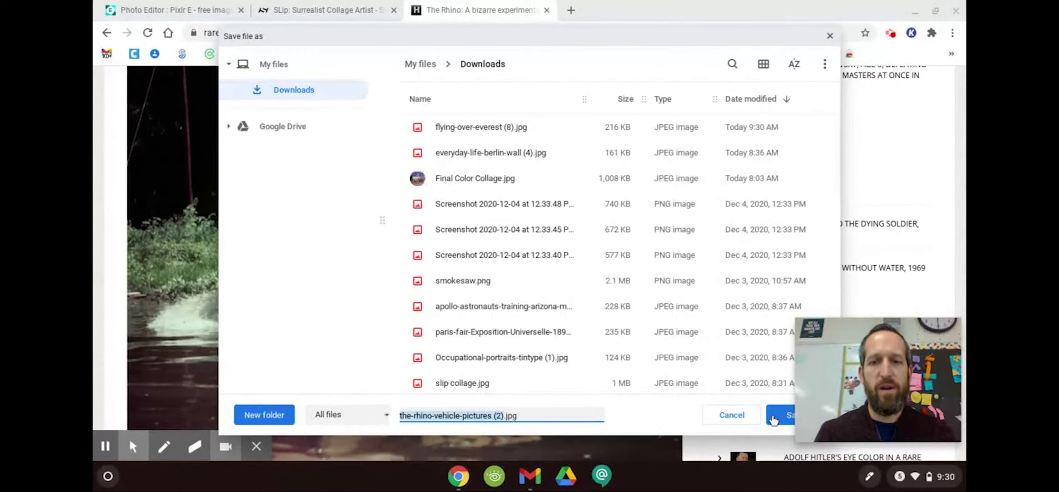
left_click(774, 414)
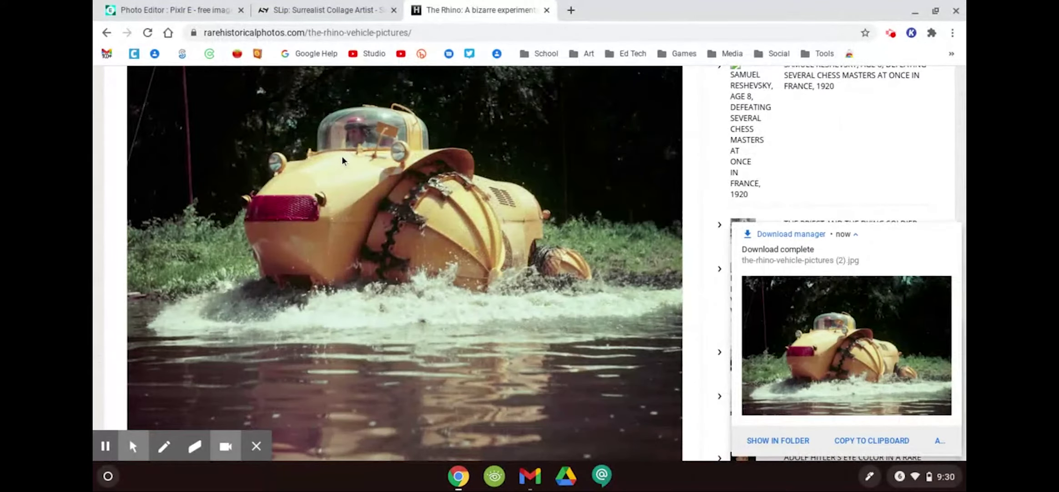
left_click(953, 232)
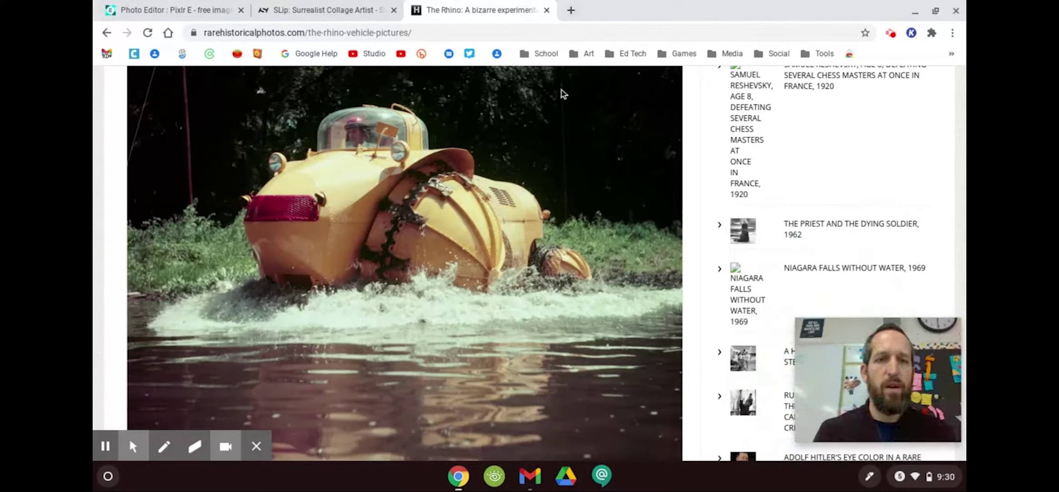
Return to the Rare Historical Photos article list and open "Occupational portraits: Workers posing with the tools of their trade, 1850-1880"
left_click(103, 32)
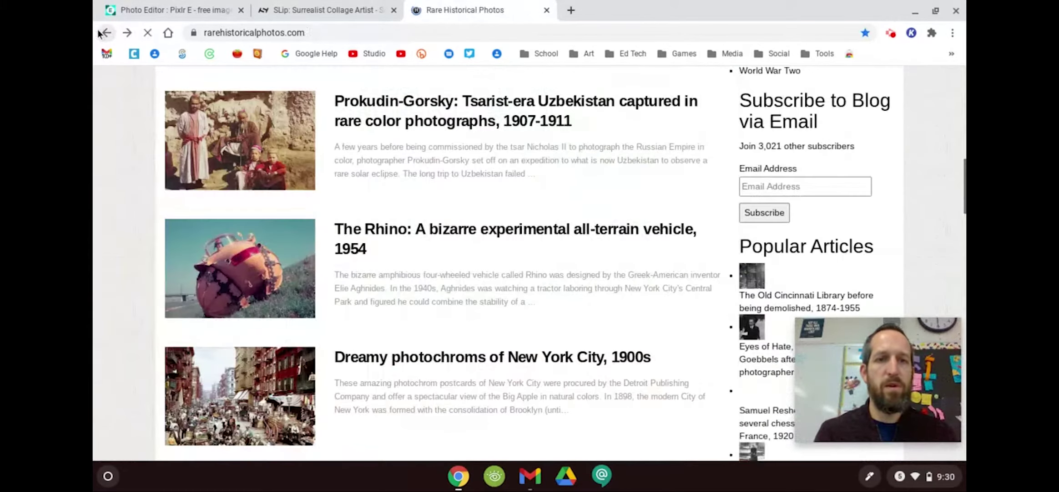
scroll(366, 363, "up", 5)
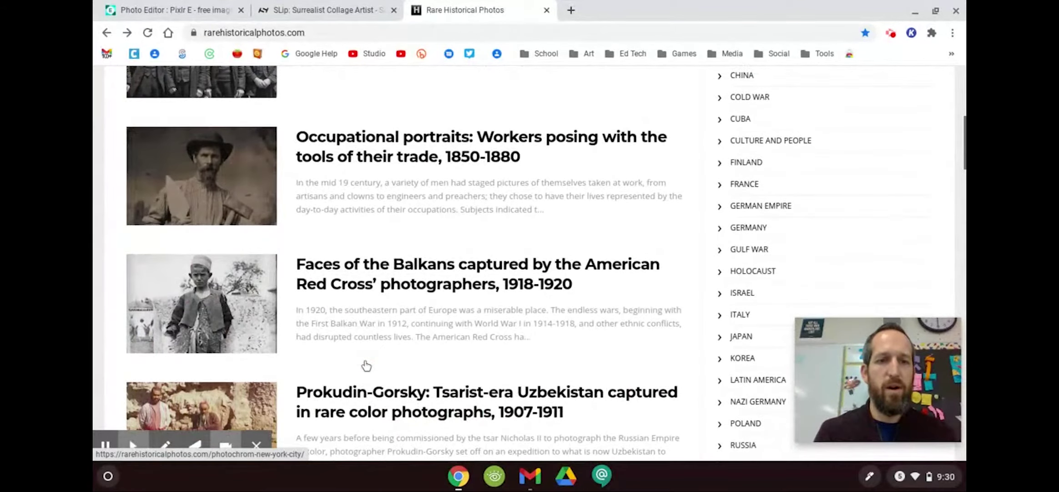
scroll(366, 363, "up", 3)
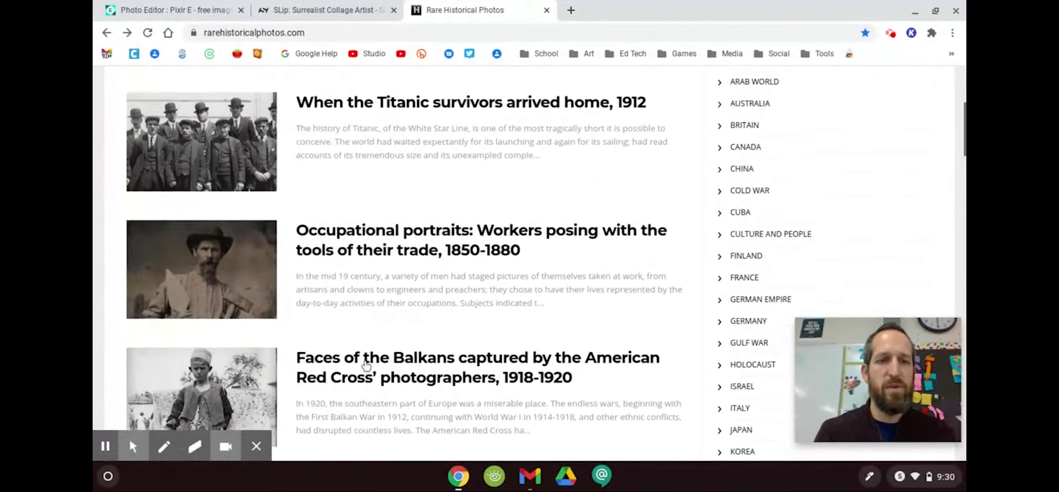
left_click(457, 258)
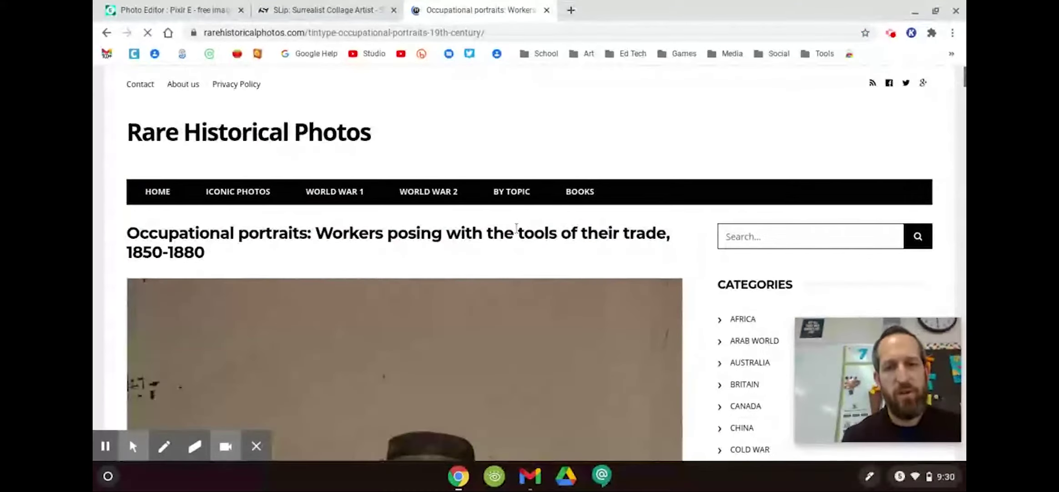
Save the portrait of the bearded man smoking a pipe to Downloads as Occupational-portraits-tintype (1) (1).jpg
scroll(541, 237, "down", 10)
scroll(542, 238, "down", 2)
scroll(541, 239, "up", 3)
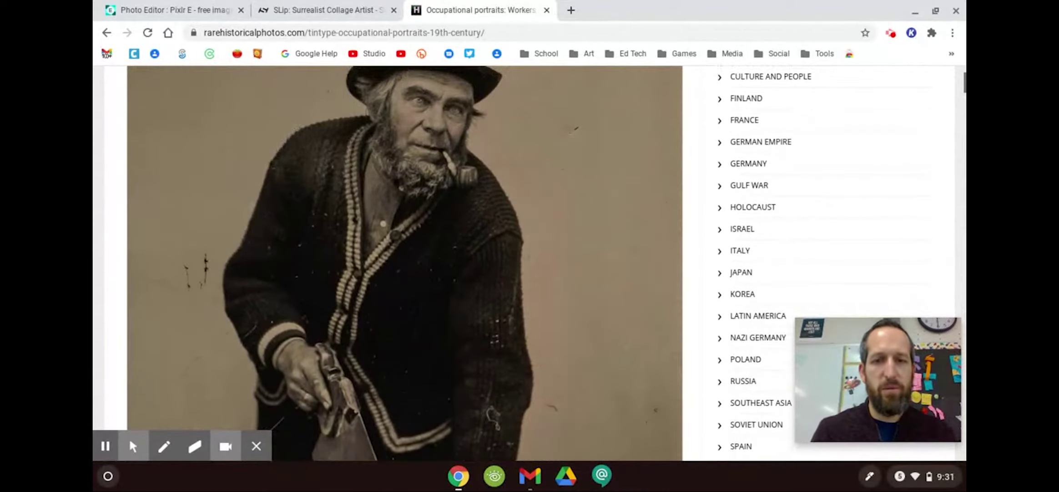
right_click(541, 238)
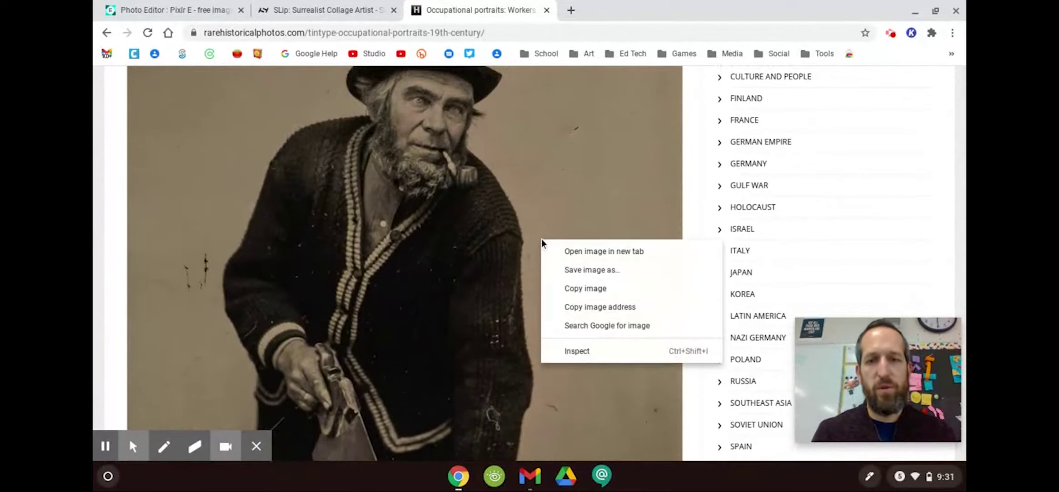
left_click(560, 264)
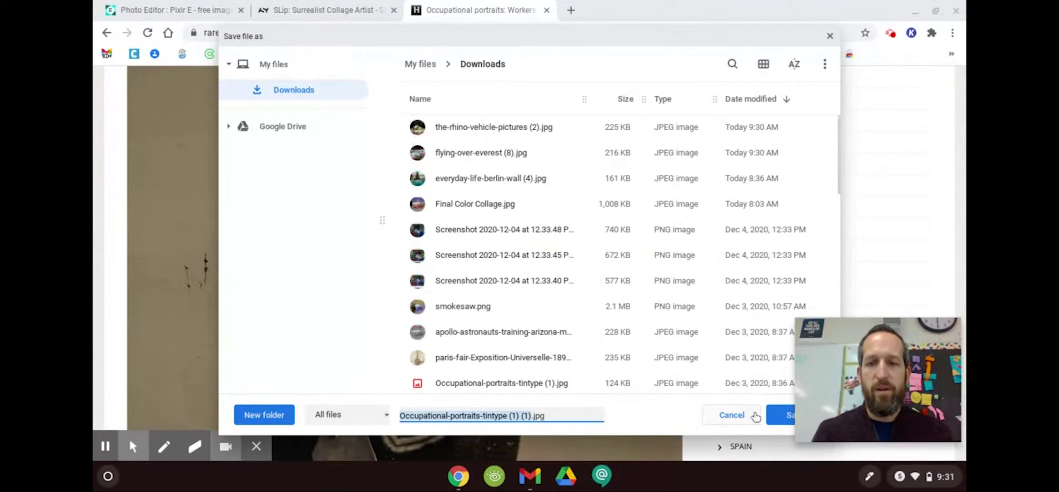
left_click(773, 414)
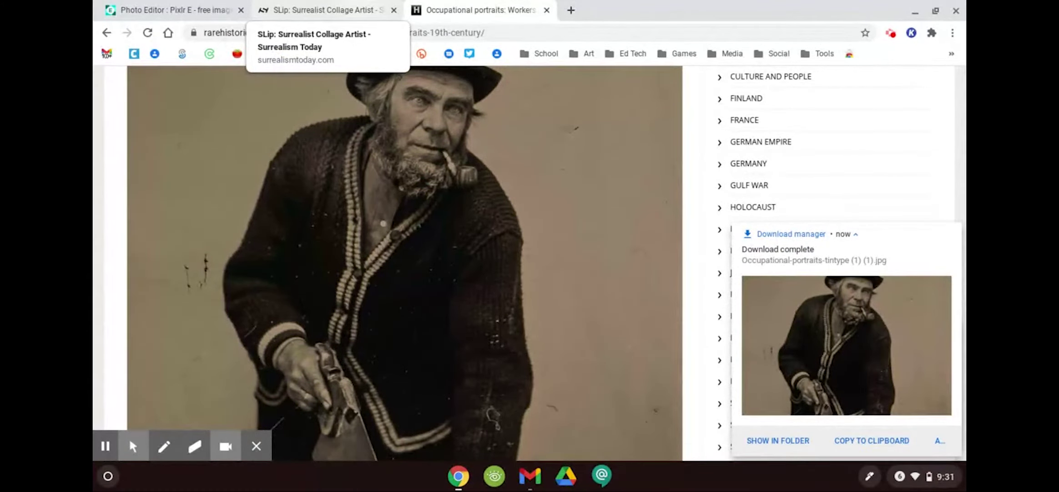
Switch to Pixlr E and open the flying-over-everest (8).jpg image from Downloads
left_click(173, 10)
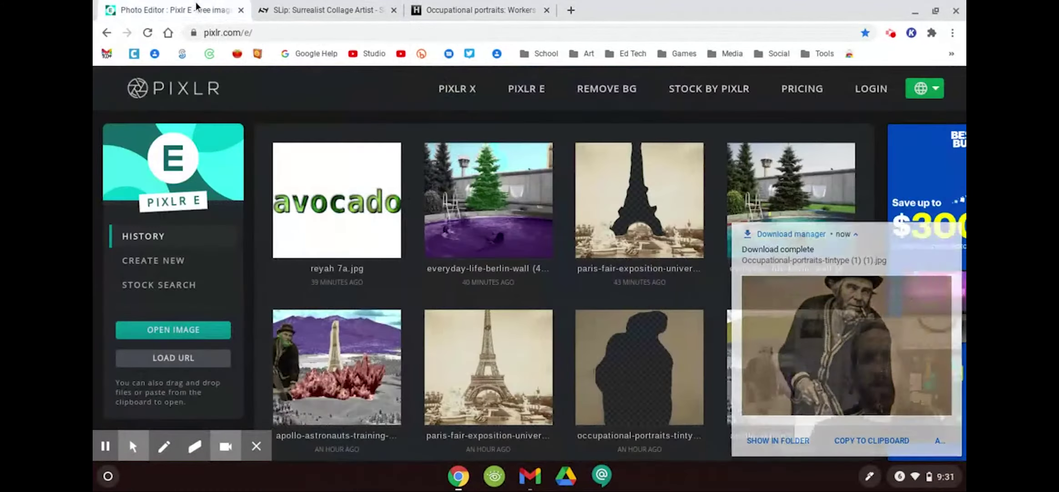
left_click(183, 336)
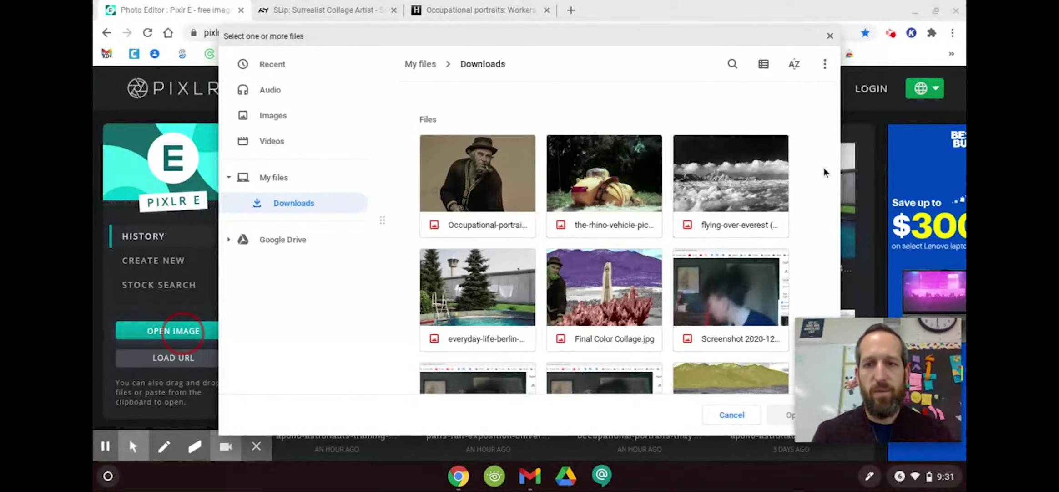
left_click(754, 194)
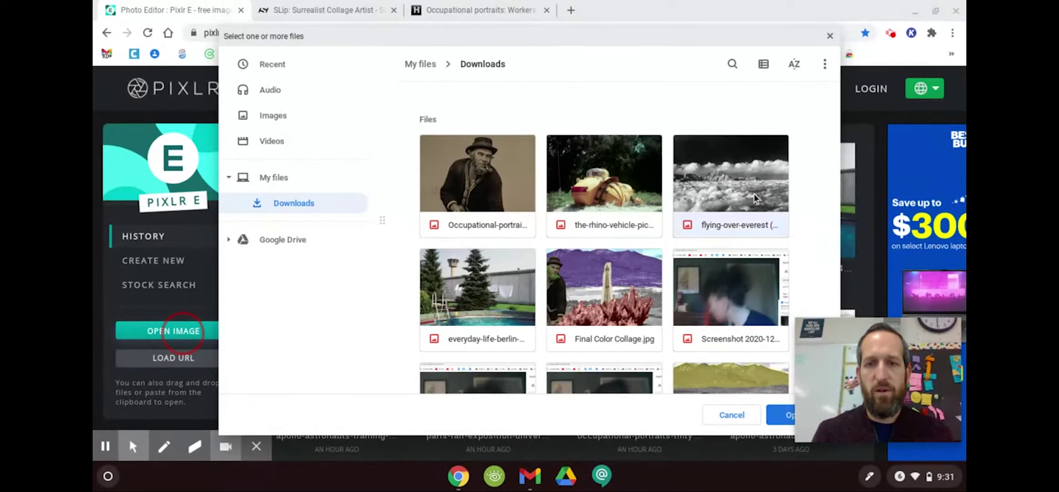
left_click(786, 421)
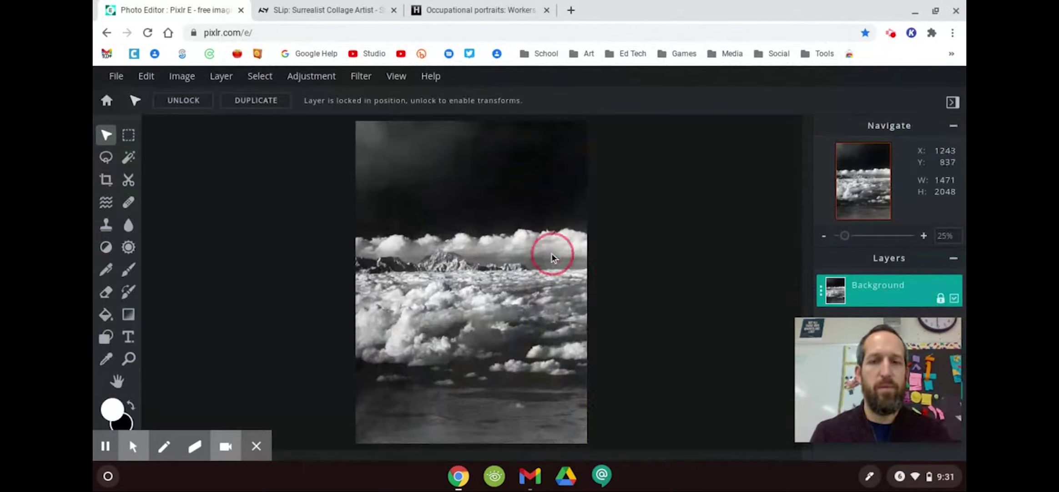
Unlock the Background layer of the Everest photo
left_click(847, 277)
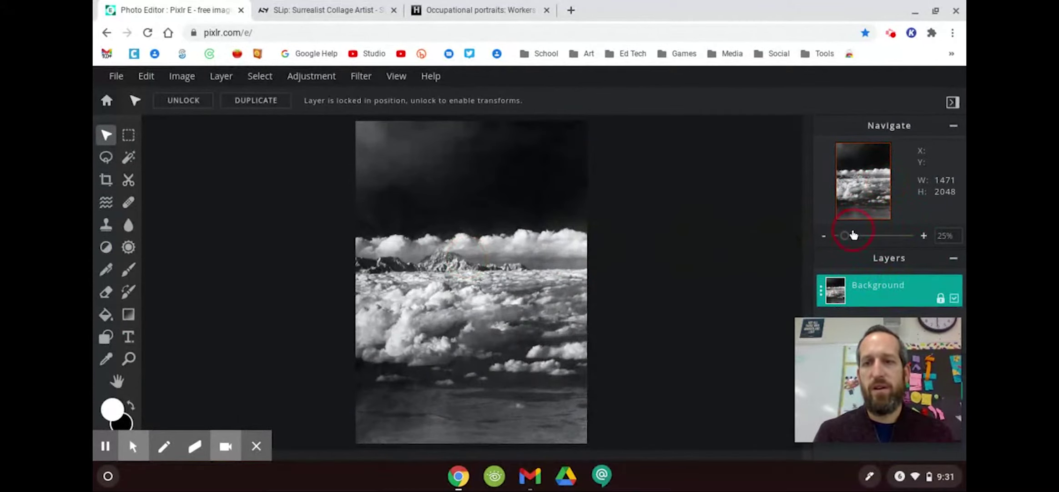
mouse_move(851, 236)
left_mouse_down()
mouse_move(863, 236)
mouse_move(840, 240)
mouse_move(850, 245)
left_mouse_up()
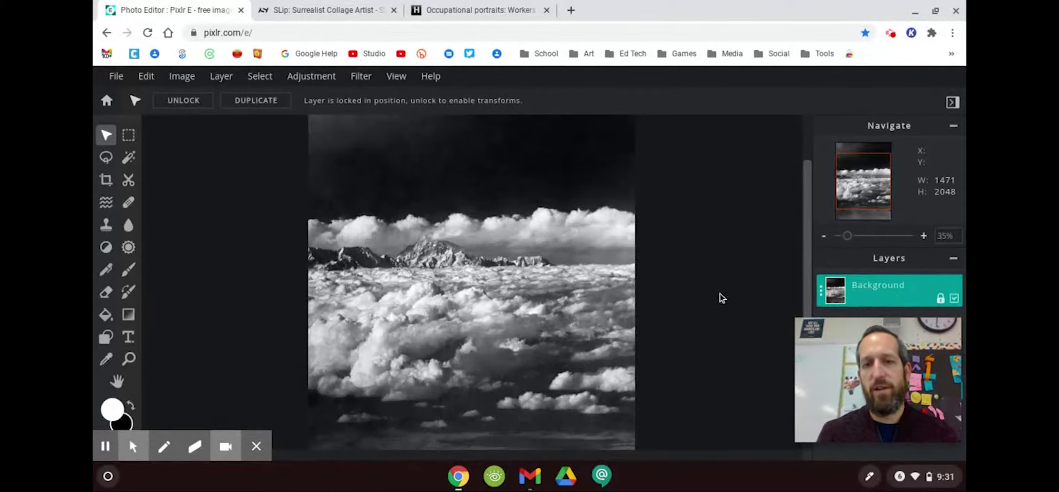
left_click(941, 298)
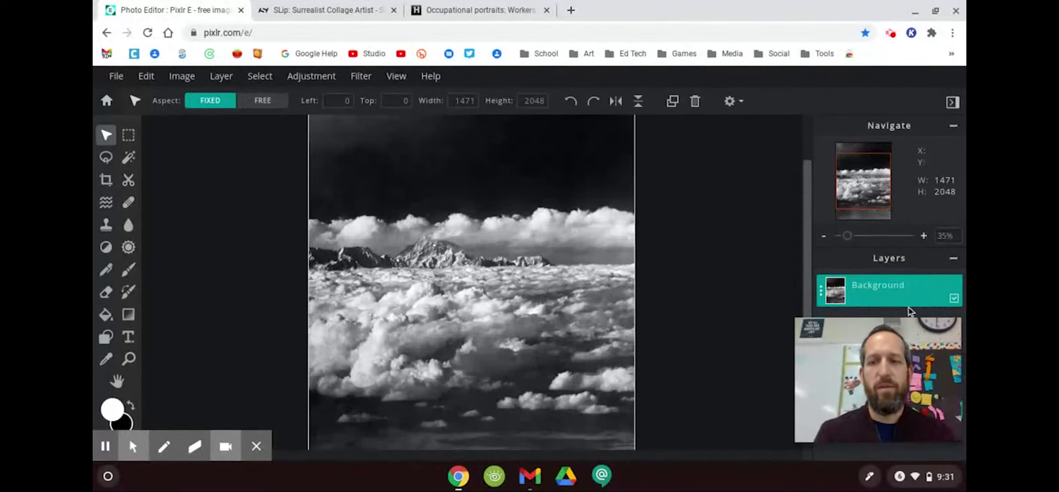
Select the mountain range along the horizon with the freehand Lasso, discarding the first outline and tracing it again
left_click(200, 199)
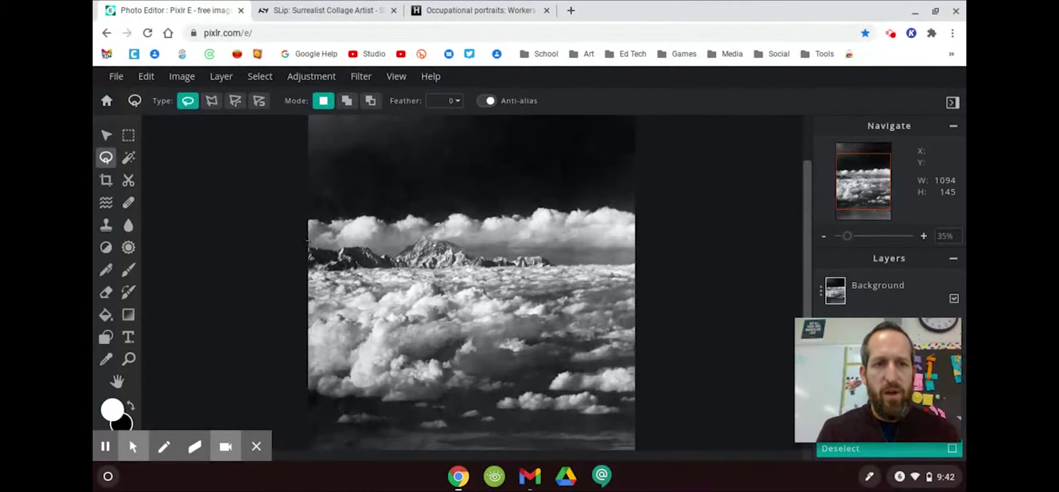
scroll(313, 242, "down", 2)
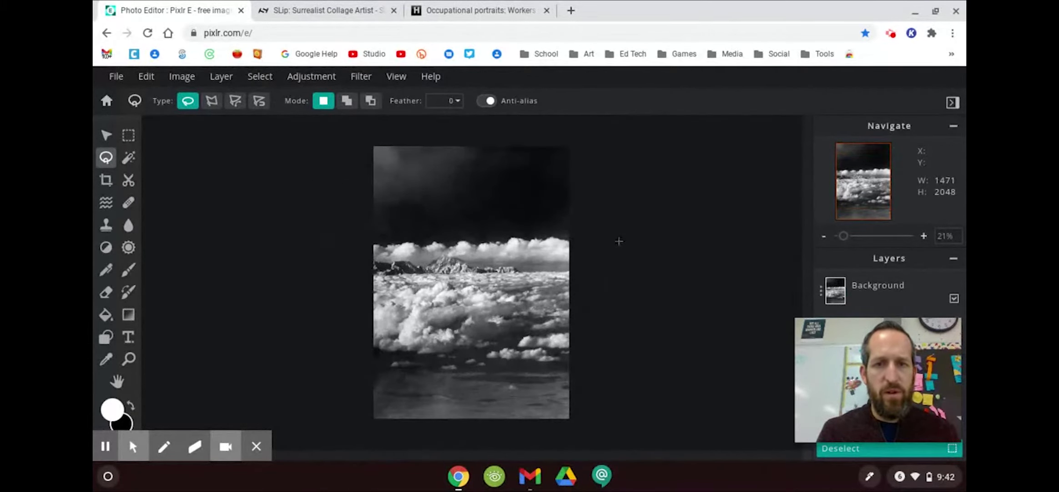
left_click(924, 235)
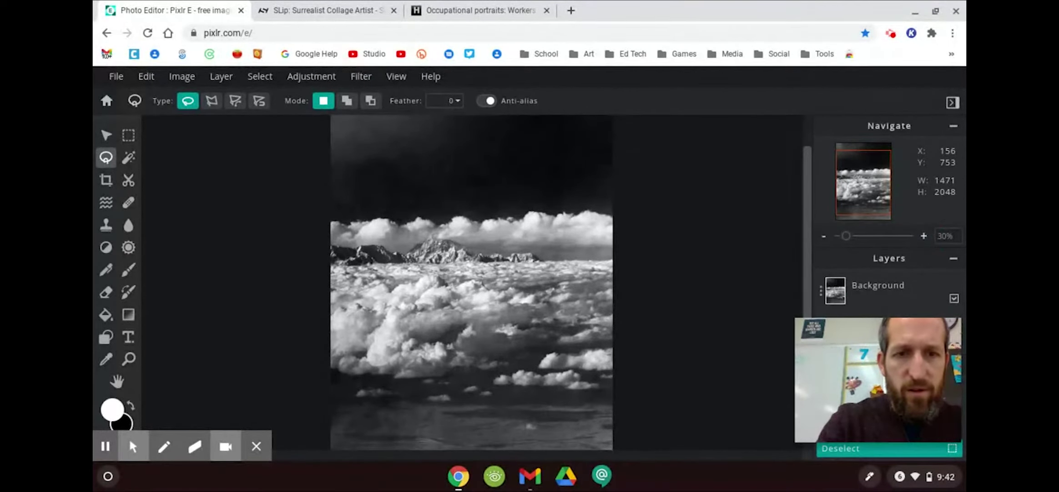
mouse_move(331, 246)
left_mouse_down()
mouse_move(371, 239)
mouse_move(394, 256)
mouse_move(436, 234)
mouse_move(540, 259)
mouse_move(339, 262)
mouse_move(325, 260)
mouse_move(331, 246)
left_mouse_up()
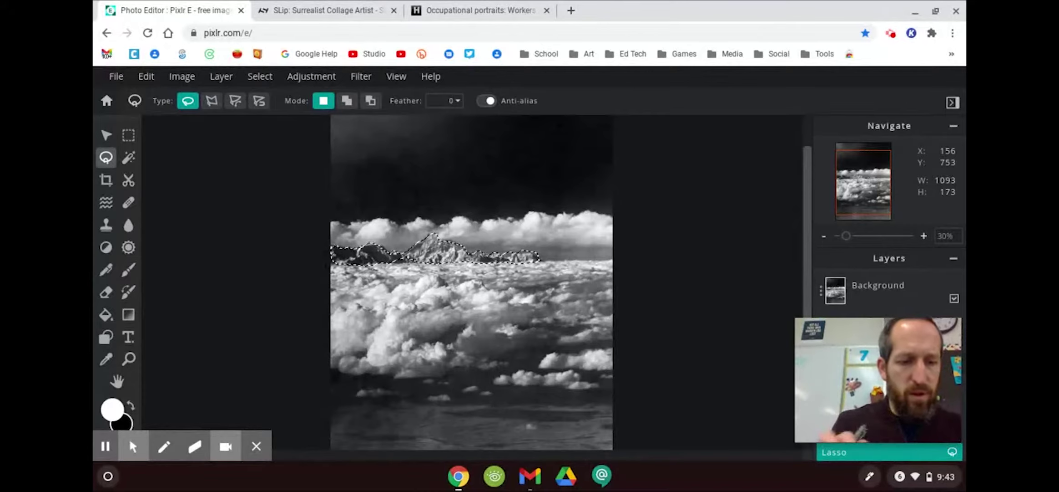
key("ctrl+d")
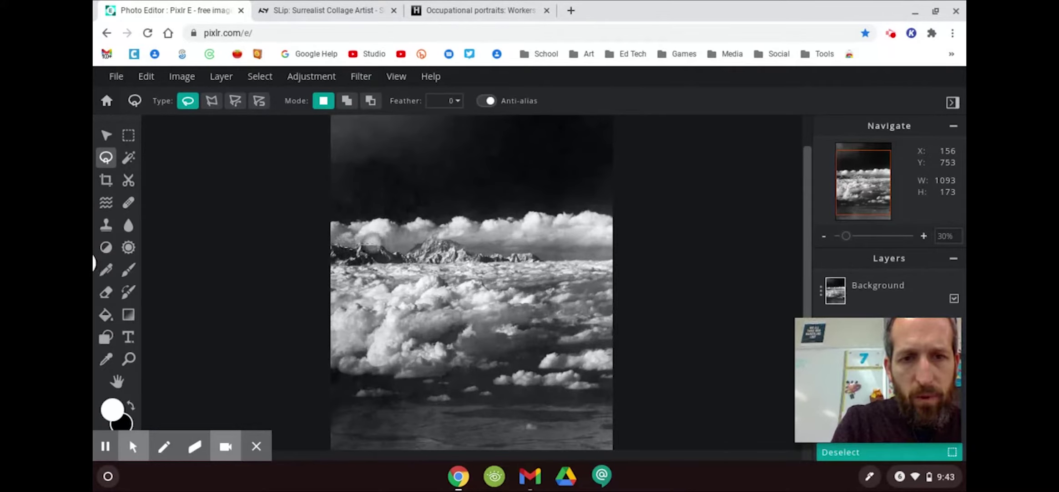
scroll(401, 241, "left", 3)
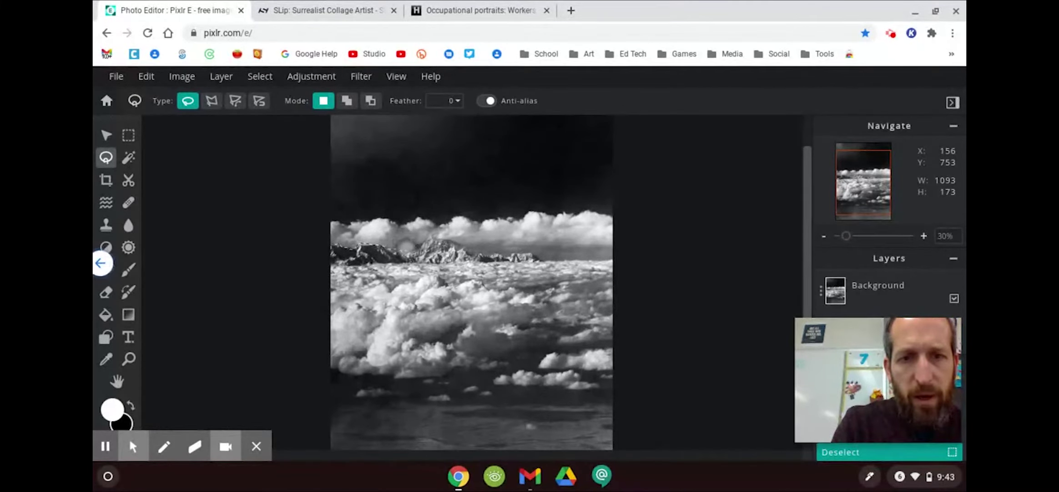
mouse_move(418, 240)
left_mouse_down()
mouse_move(542, 255)
mouse_move(334, 263)
mouse_move(332, 240)
left_mouse_up()
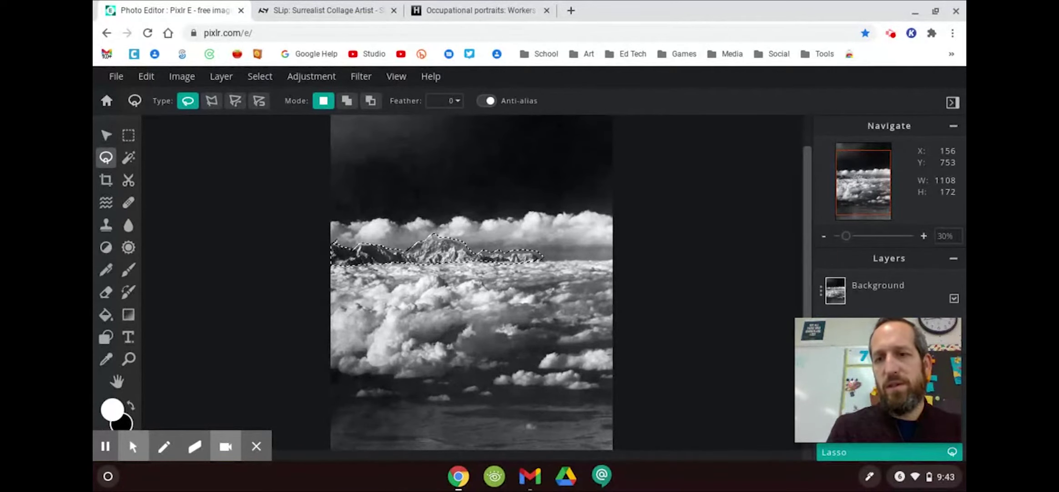
Tint the selected mountains purple with Temperature & tint at temperature -52 and tint -97, and clear the selection
left_click(878, 288)
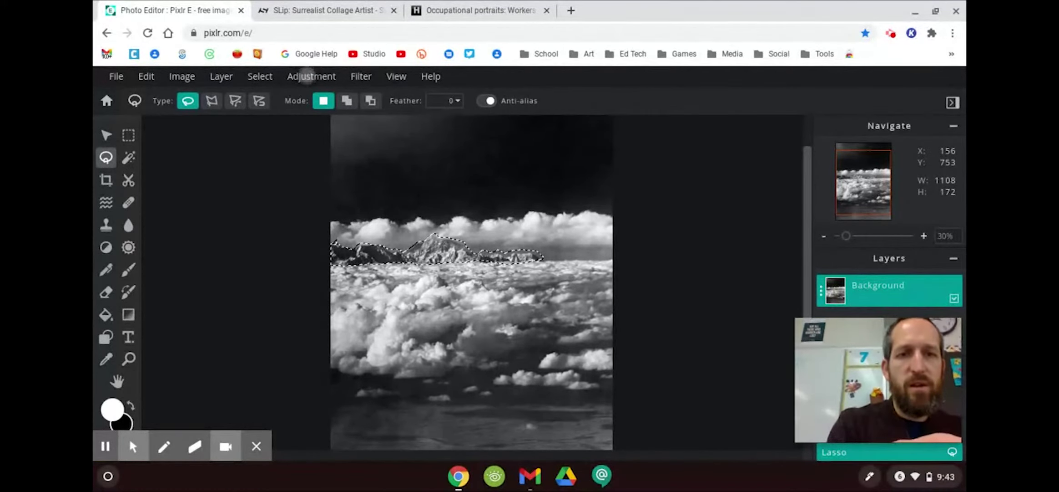
left_click(311, 76)
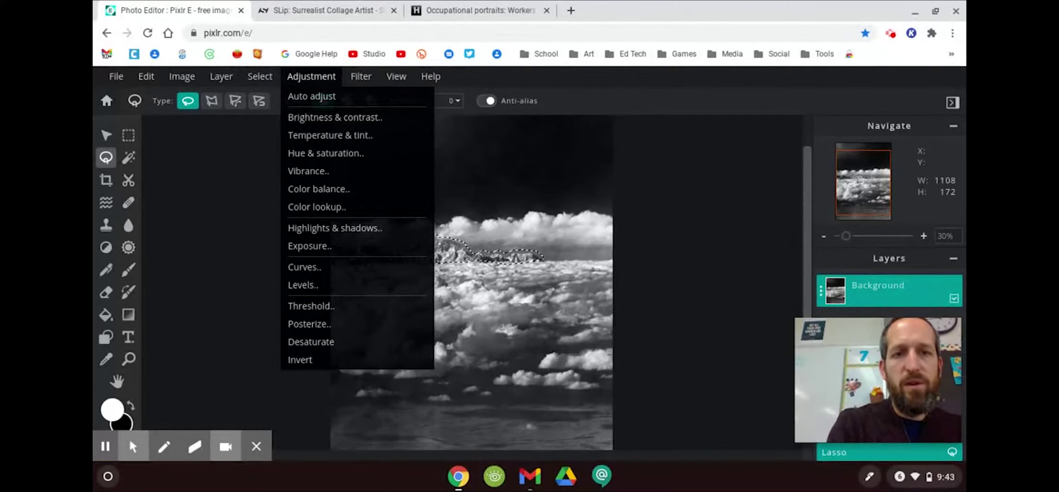
left_click(330, 134)
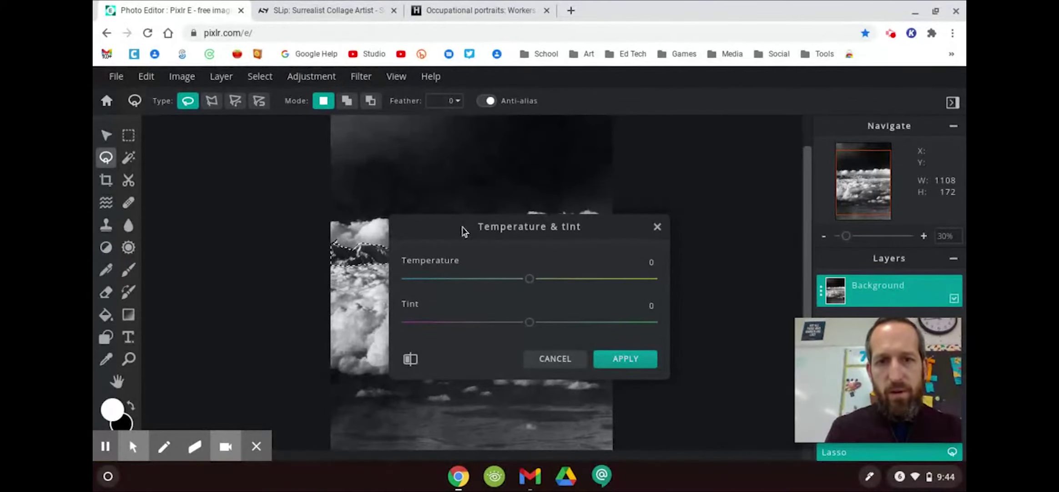
left_click_drag(462, 230, 647, 151)
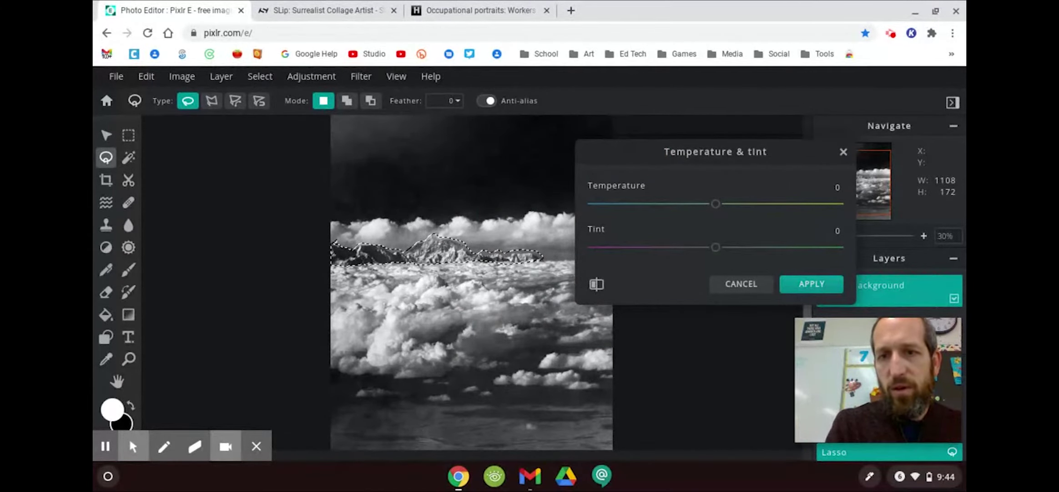
mouse_move(716, 203)
left_mouse_down()
mouse_move(593, 204)
mouse_move(851, 203)
mouse_move(719, 205)
left_mouse_up()
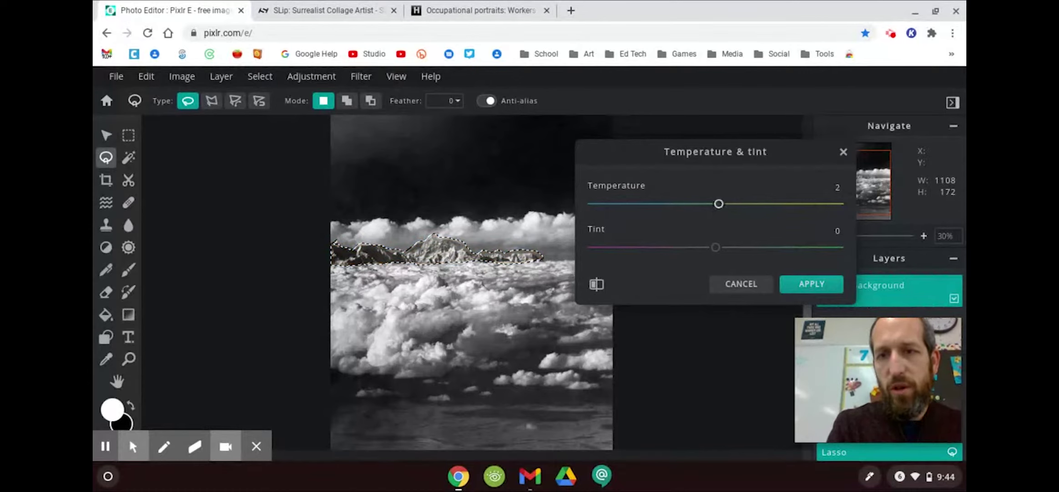
mouse_move(716, 247)
left_mouse_down()
mouse_move(587, 253)
mouse_move(846, 250)
mouse_move(712, 253)
mouse_move(725, 255)
left_mouse_up()
left_click_drag(719, 203, 564, 208)
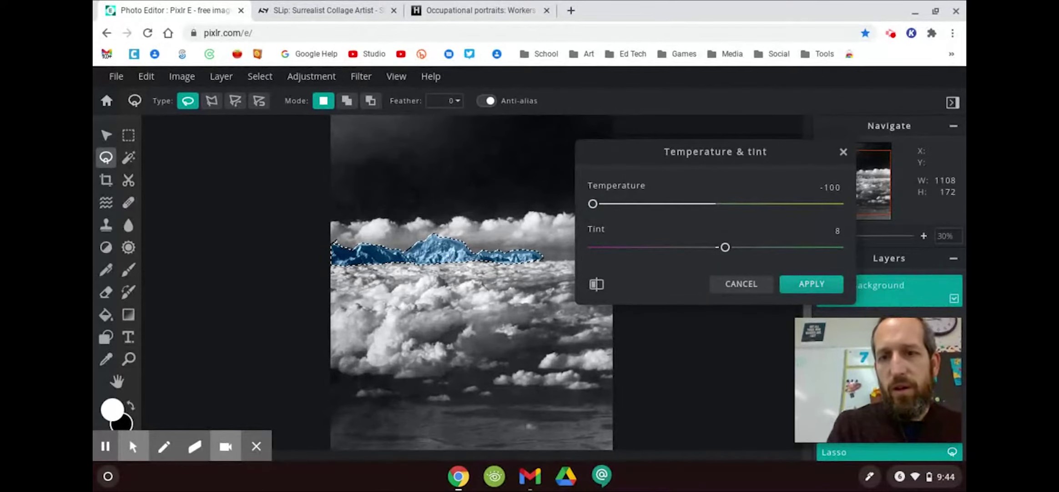
left_click_drag(725, 247, 595, 247)
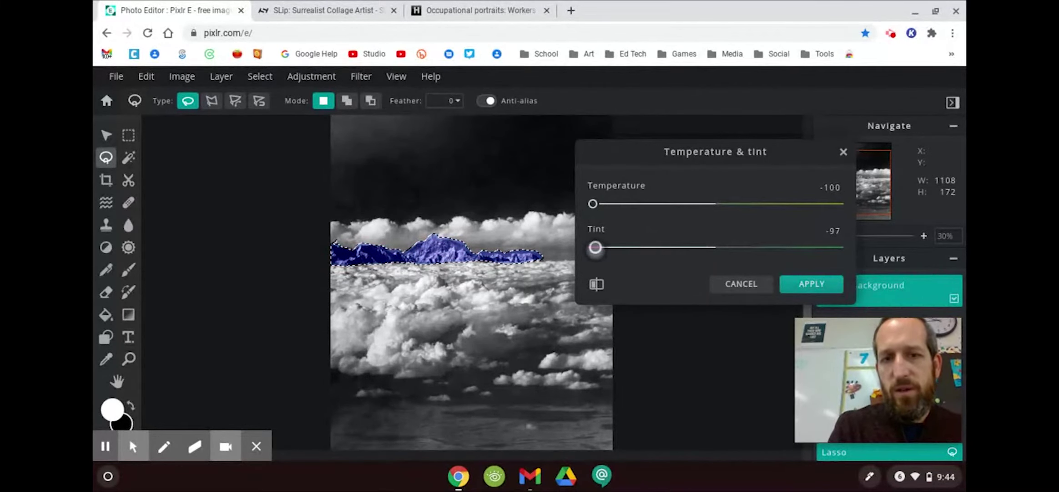
left_click_drag(593, 204, 651, 203)
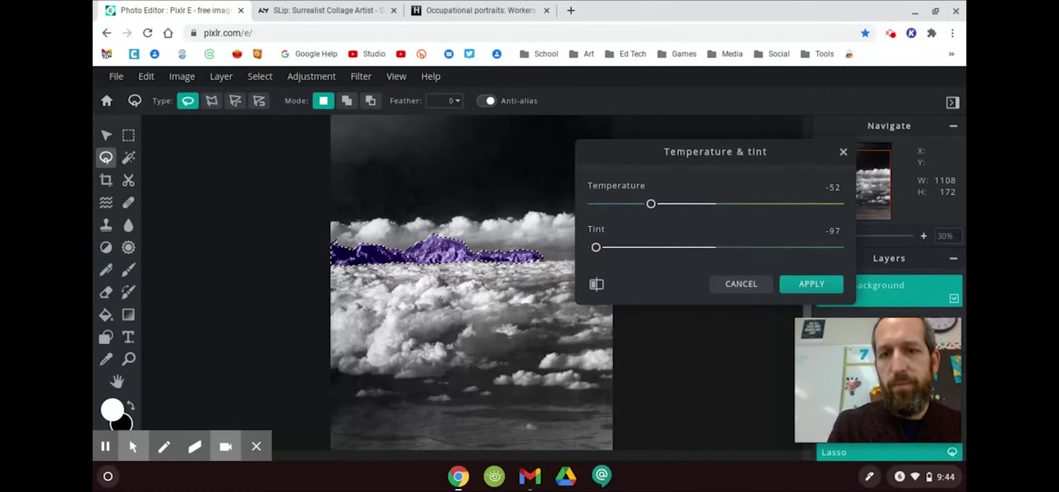
left_click(810, 283)
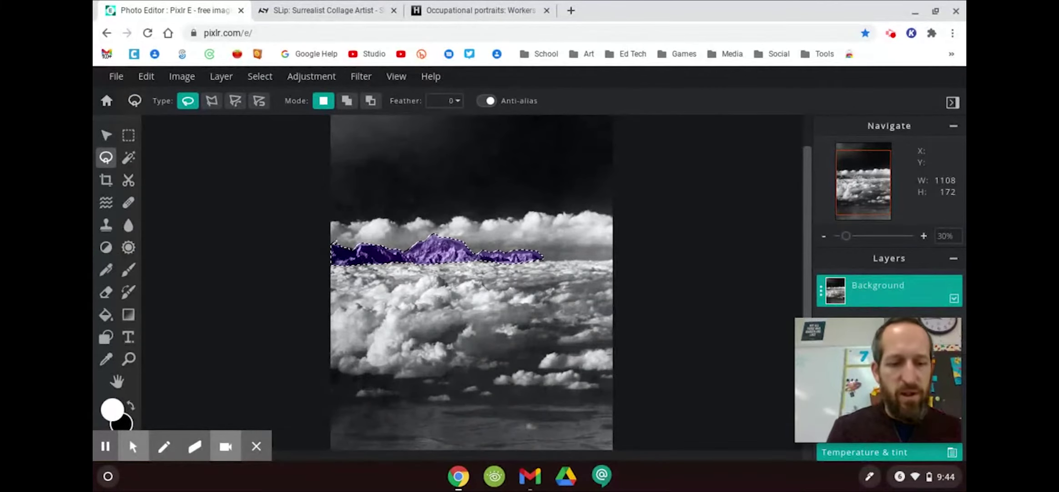
key("ctrl+d")
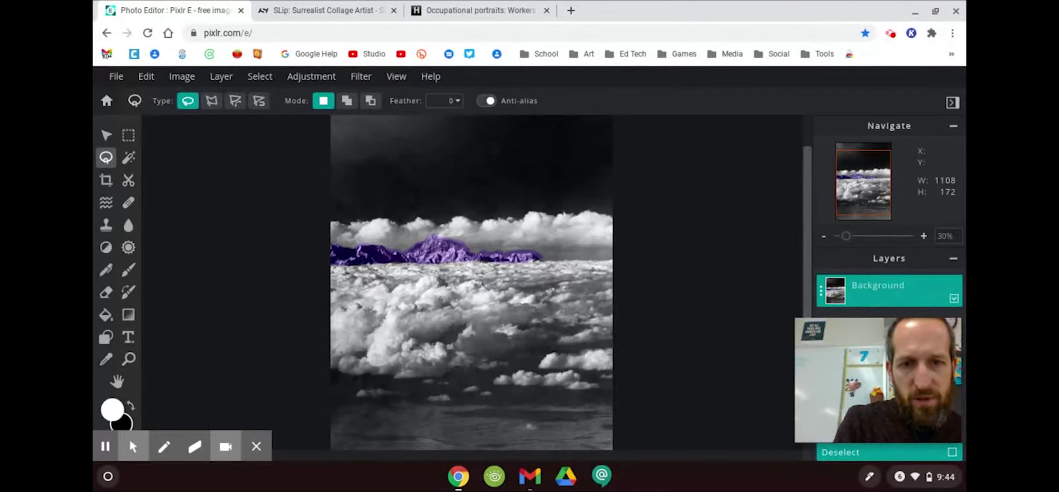
Lasso the tall cloud in the lower left of the photo and tint it yellow with temperature 100 and tint 76
mouse_move(401, 359)
left_mouse_down()
mouse_move(367, 357)
mouse_move(385, 302)
mouse_move(416, 341)
mouse_move(392, 360)
mouse_move(430, 346)
mouse_move(446, 358)
mouse_move(382, 362)
left_mouse_up()
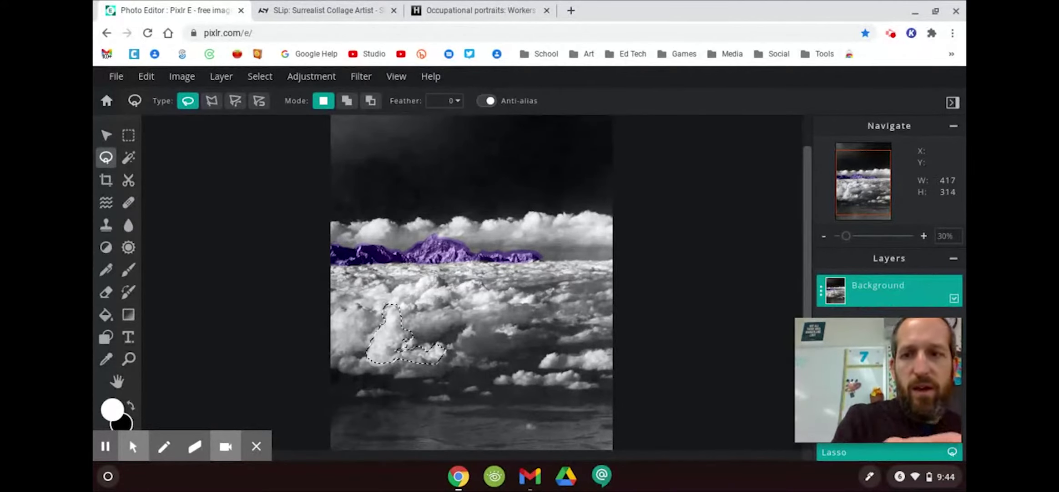
left_click(311, 76)
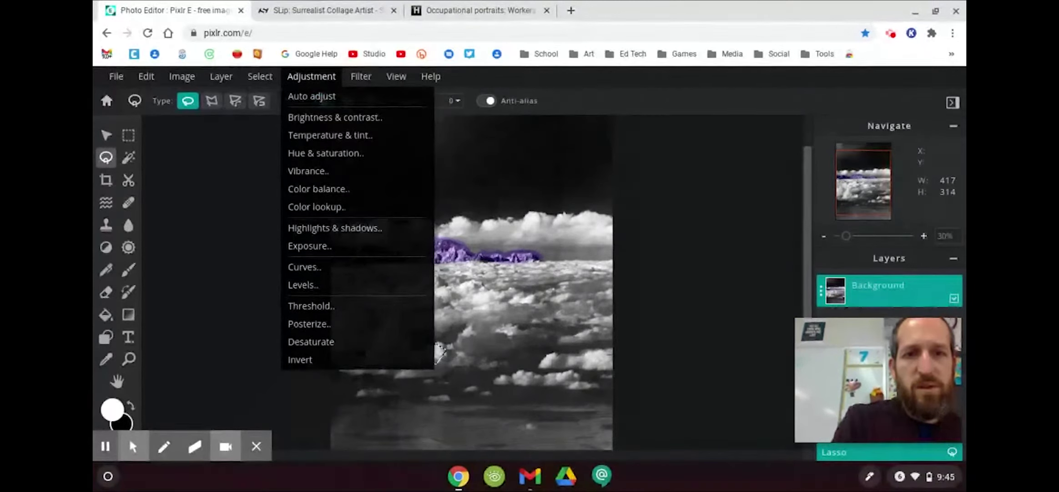
left_click(331, 134)
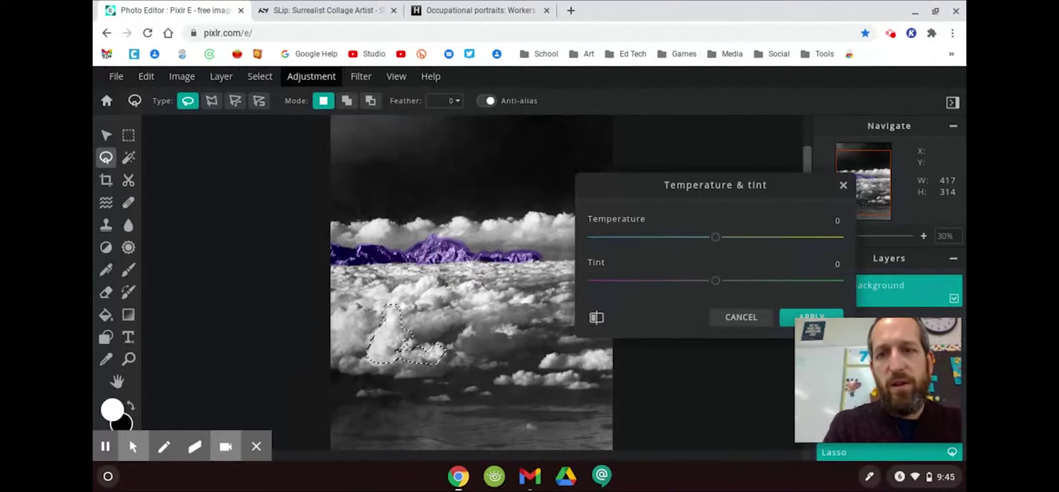
left_click_drag(715, 236, 839, 237)
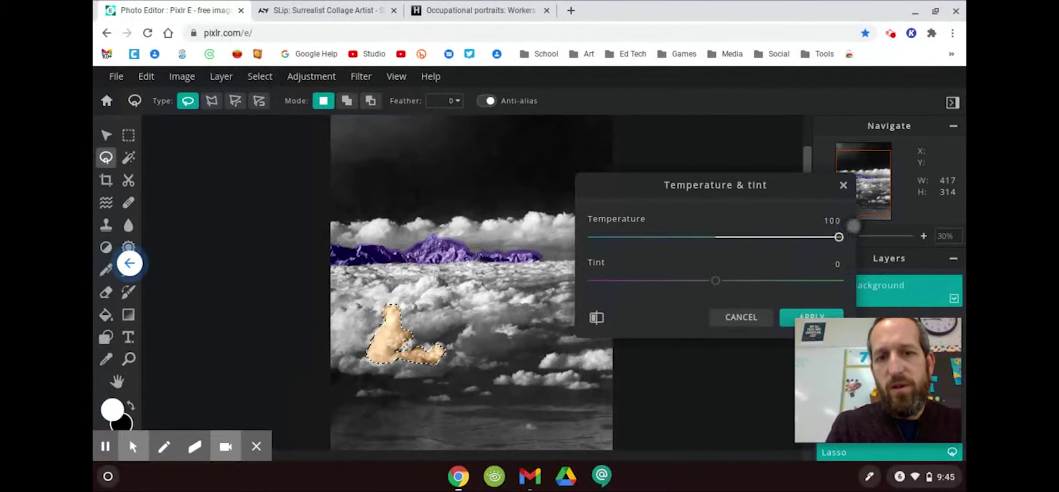
left_click_drag(716, 280, 810, 279)
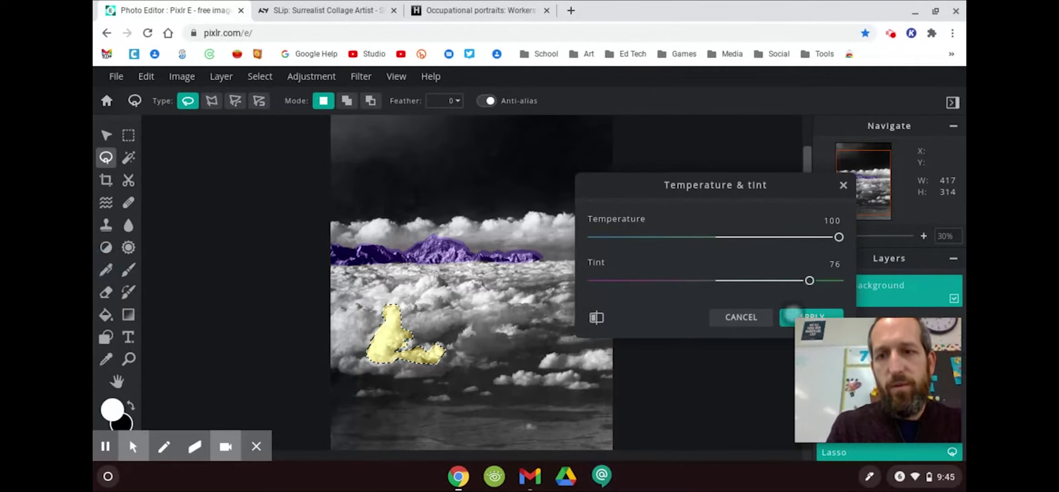
left_click(793, 315)
mouse_move(569, 367)
left_mouse_down()
mouse_move(538, 362)
mouse_move(542, 349)
mouse_move(591, 342)
mouse_move(612, 364)
mouse_move(538, 360)
left_mouse_up()
key("alt")
key("ctrl+d")
Lasso the small cloud near the photo's lower right edge and tint it turquoise with temperature -100 and tint 94
mouse_move(559, 380)
left_mouse_down()
mouse_move(536, 353)
mouse_move(580, 341)
mouse_move(611, 362)
mouse_move(565, 372)
mouse_move(535, 362)
left_mouse_up()
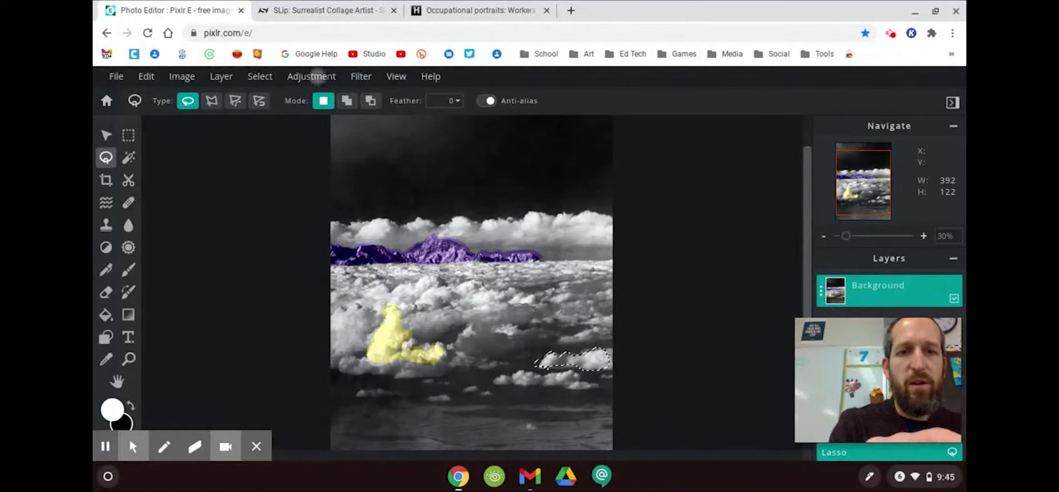
left_click(312, 76)
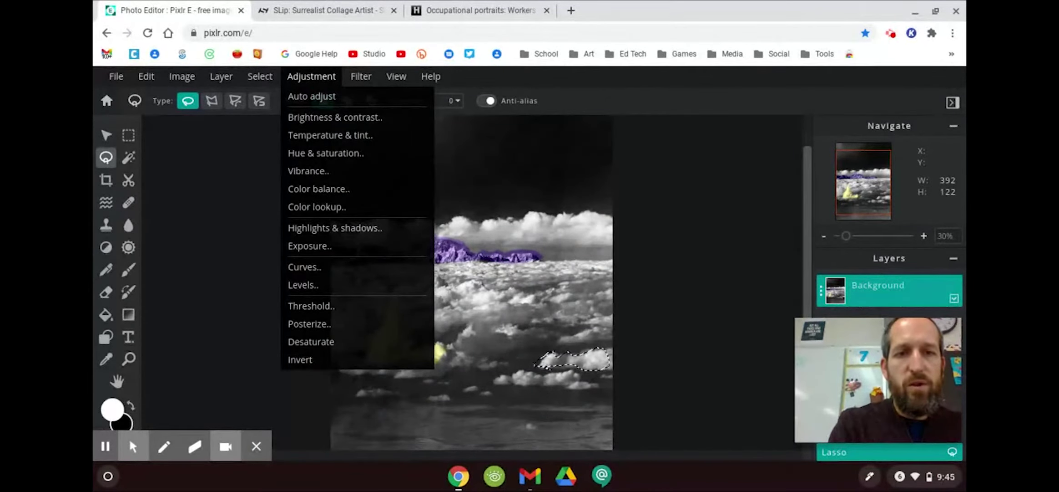
left_click(339, 133)
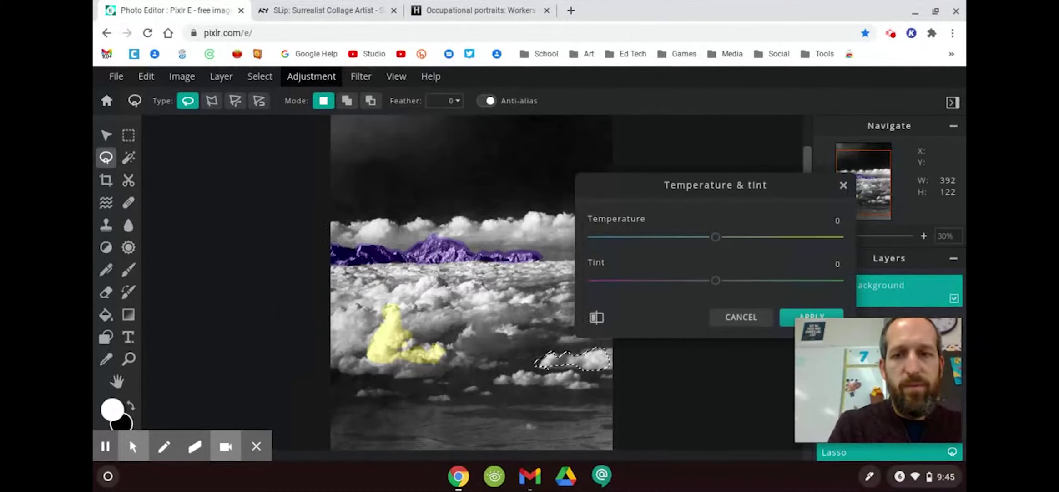
left_click_drag(716, 237, 593, 237)
left_click_drag(715, 280, 830, 280)
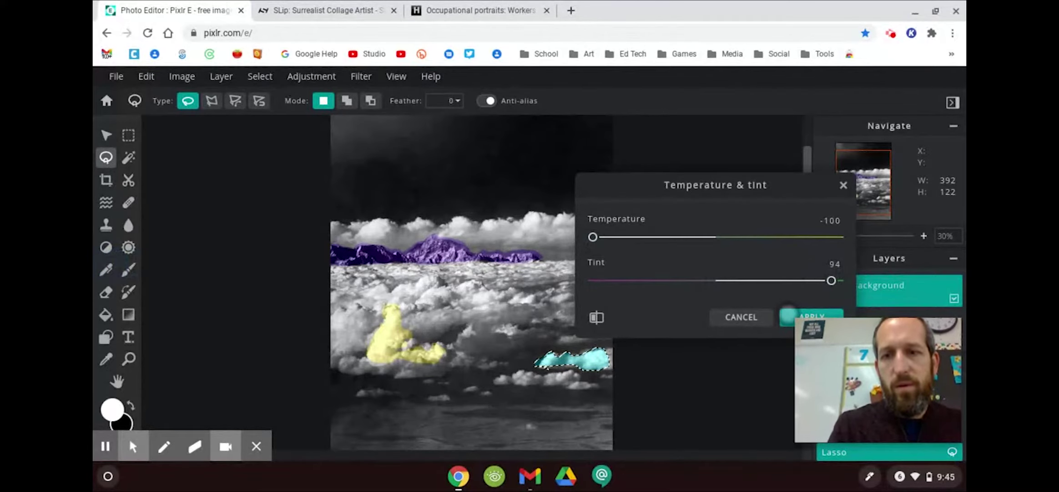
left_click(791, 315)
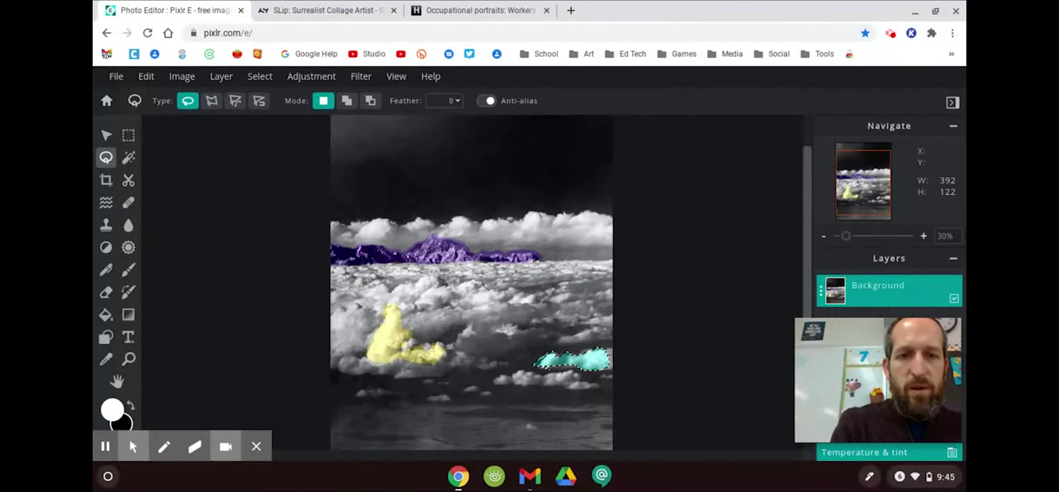
Lasso the dark sky above the cloud line and turn it deep blue with Temperature & tint at temperature -100
left_click(329, 220)
mouse_move(329, 220)
left_mouse_down()
mouse_move(475, 219)
mouse_move(537, 205)
mouse_move(614, 215)
mouse_move(636, 197)
mouse_move(644, 117)
mouse_move(569, 101)
mouse_move(323, 114)
mouse_move(310, 138)
mouse_move(333, 217)
left_mouse_up()
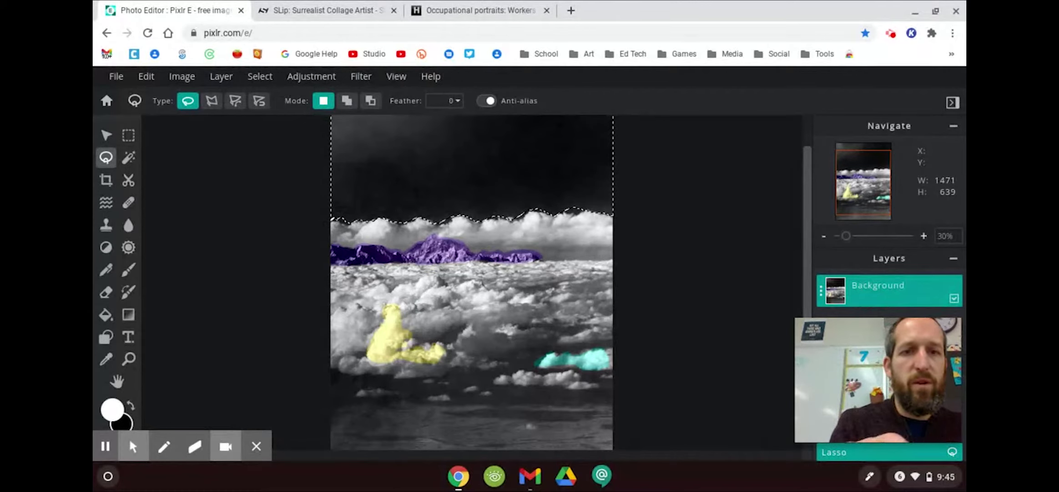
left_click(312, 76)
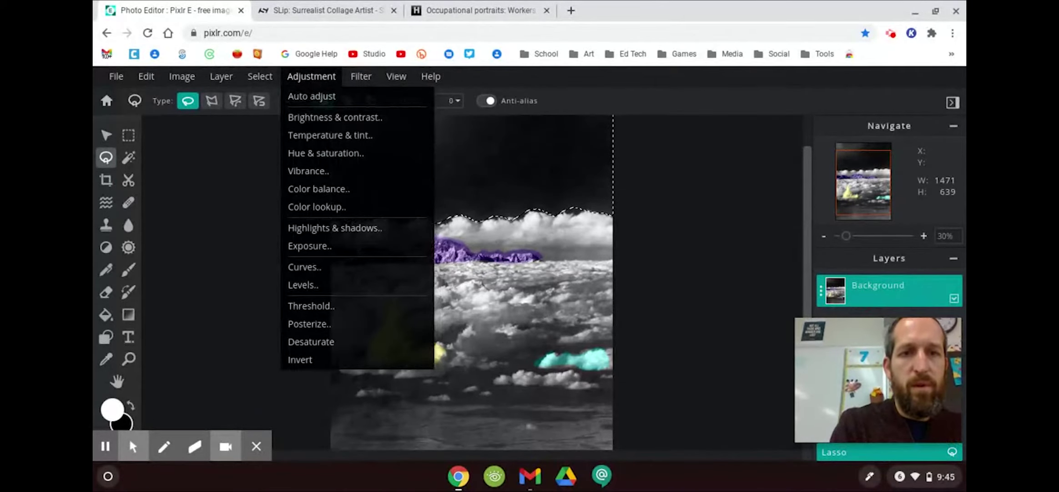
left_click(330, 134)
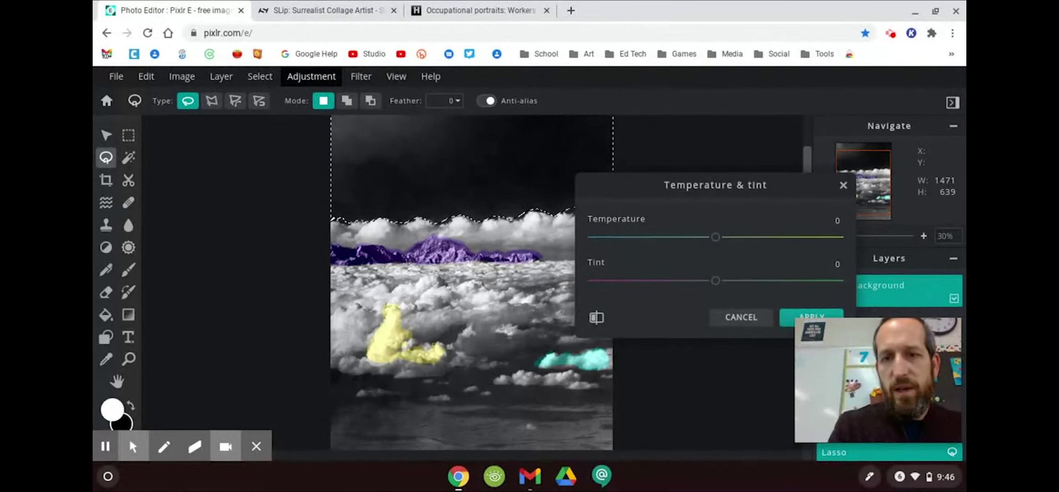
left_click_drag(716, 236, 546, 244)
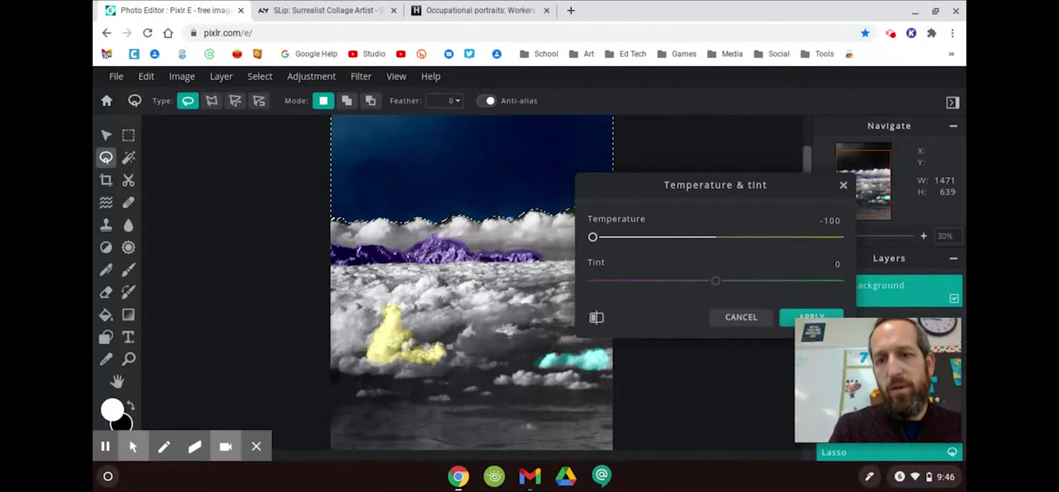
key("Return")
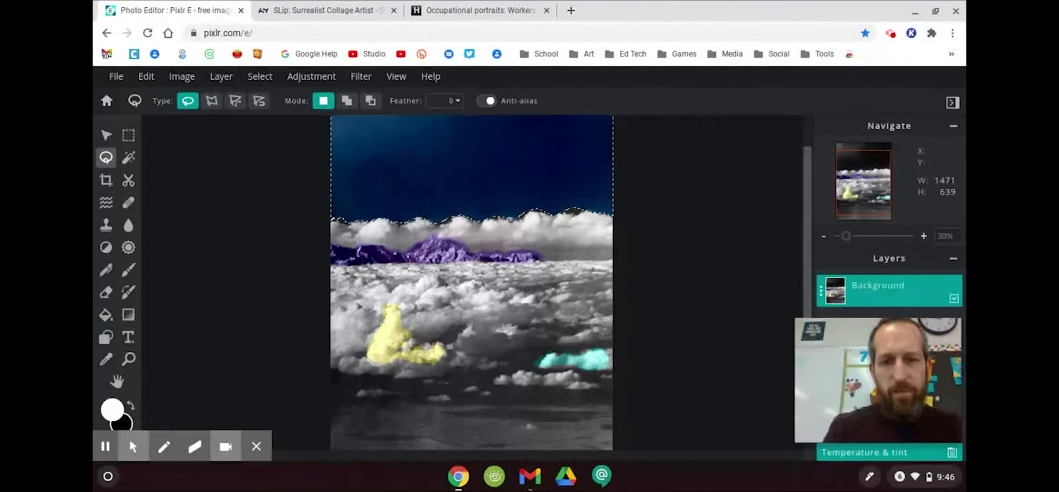
Lasso the wide cloud field below the mountains, leaving out the turquoise cloud, and color it pink with Temperature & tint
mouse_move(348, 355)
left_mouse_down()
mouse_move(410, 372)
mouse_move(319, 343)
mouse_move(491, 271)
left_mouse_up()
mouse_move(612, 267)
left_mouse_down()
mouse_move(587, 348)
mouse_move(537, 382)
mouse_move(432, 364)
mouse_move(415, 371)
left_mouse_up()
left_click(311, 76)
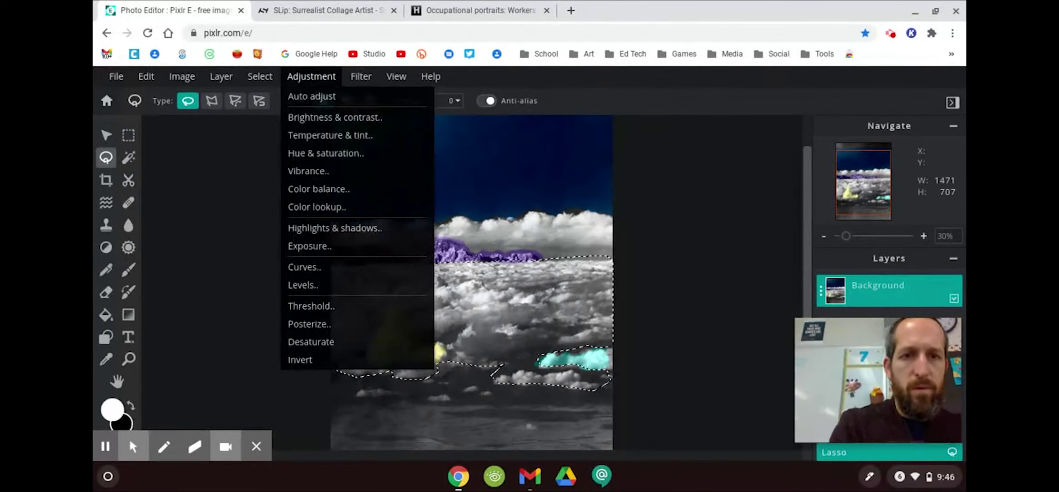
left_click(329, 135)
left_click_drag(705, 231, 804, 232)
left_click(810, 315)
Lasso the cloud band between the sky and the mountains and color it warm beige by raising its temperature
mouse_move(384, 214)
left_mouse_down()
mouse_move(614, 227)
mouse_move(500, 255)
mouse_move(330, 241)
left_mouse_up()
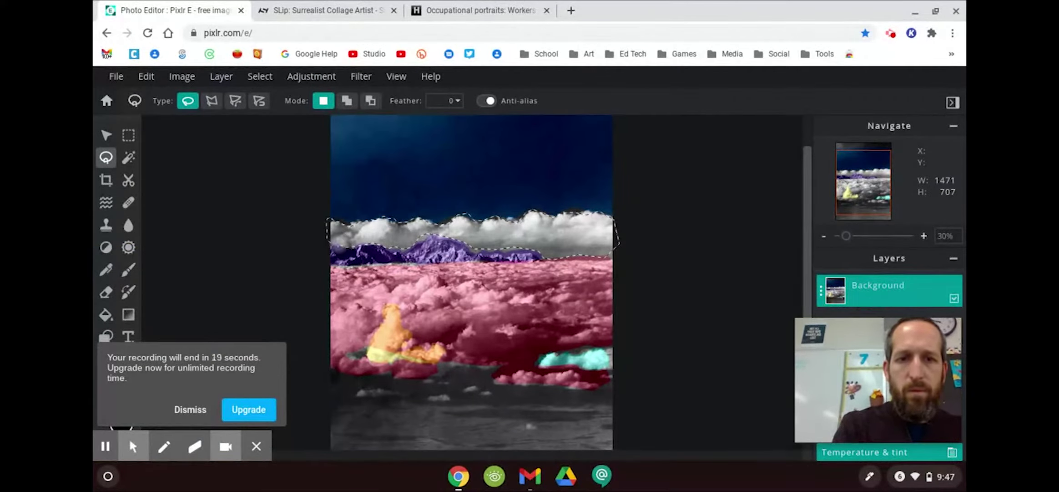
left_click(312, 76)
left_click(331, 134)
left_click_drag(714, 234, 838, 234)
left_click(811, 315)
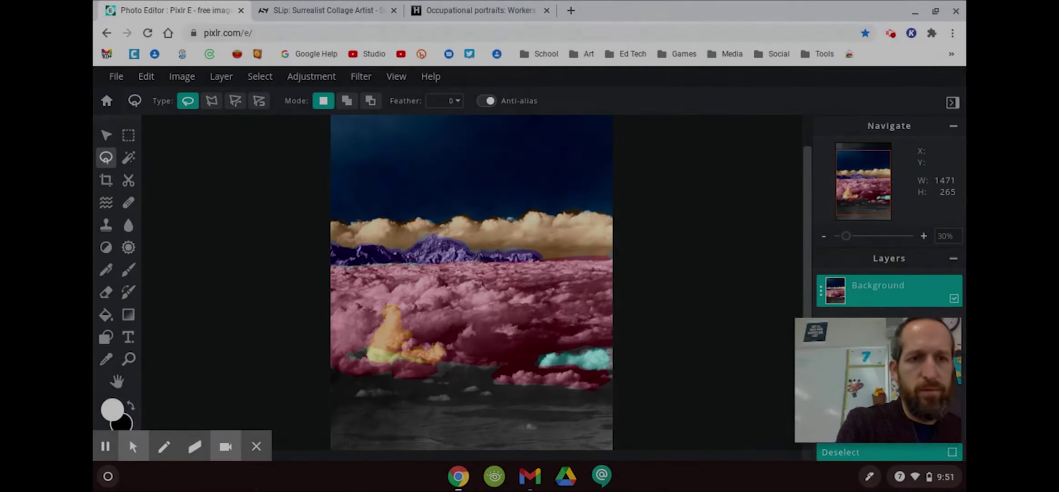
Lasso the remaining grey area below the clouds, color it green with Temperature & tint, and clear the selection
mouse_move(330, 367)
left_mouse_down()
mouse_move(387, 373)
mouse_move(497, 364)
mouse_move(533, 383)
mouse_move(593, 390)
mouse_move(619, 412)
mouse_move(461, 455)
mouse_move(315, 417)
mouse_move(331, 369)
left_mouse_up()
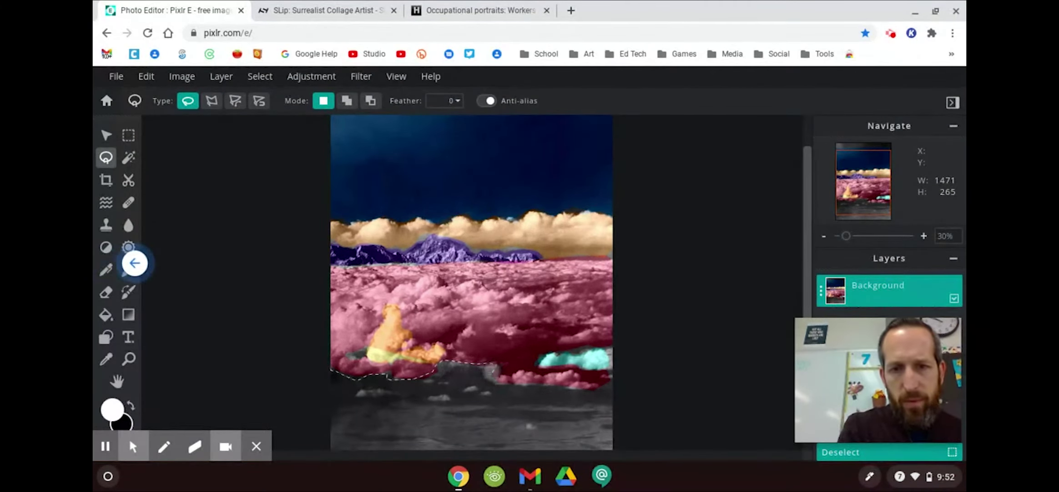
left_click(312, 76)
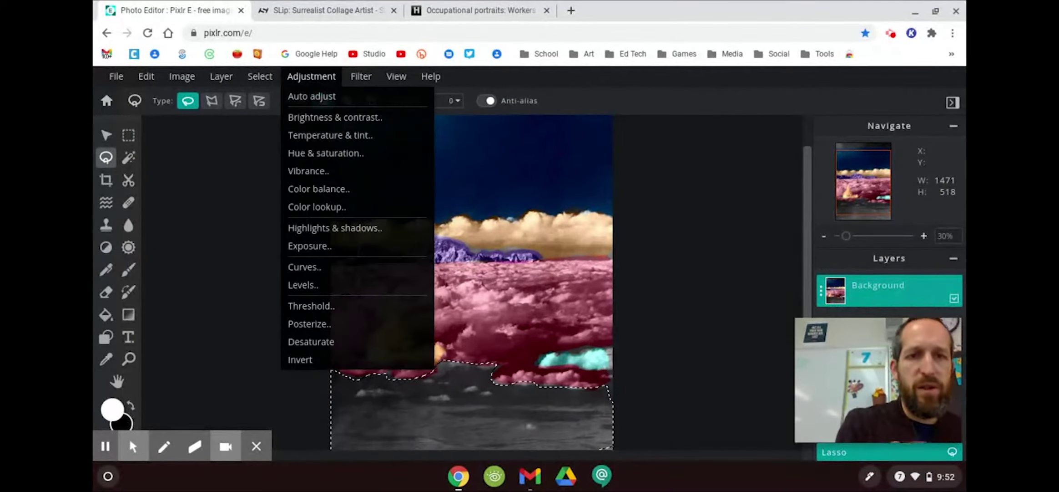
left_click(354, 135)
left_click_drag(716, 280, 840, 280)
left_click(721, 237)
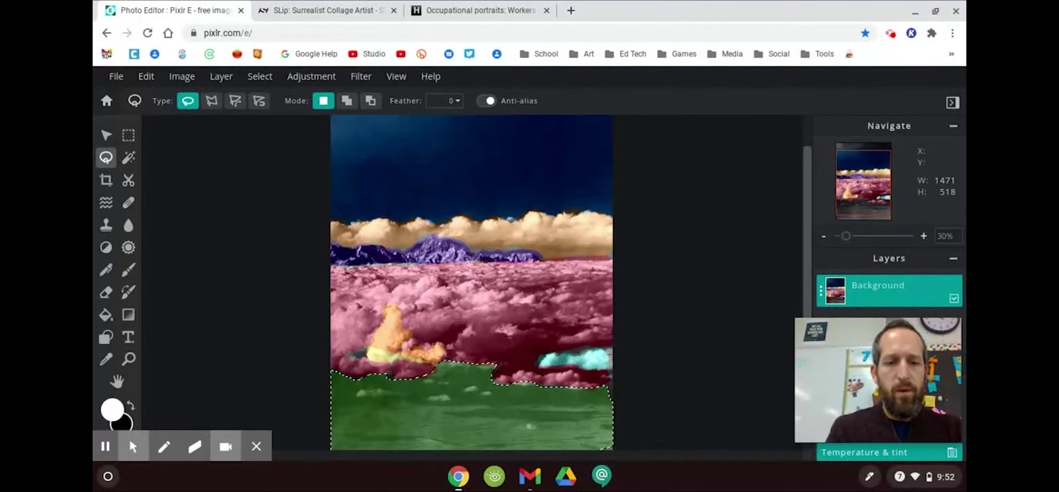
key("ctrl+d")
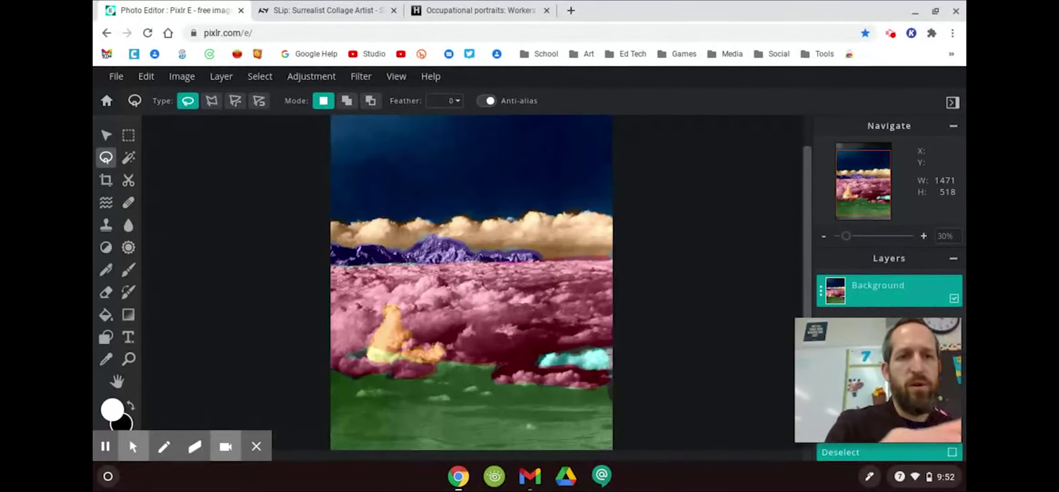
Open the Occupational-portraits-tintype photo of the man with the saw from the Downloads folder
left_click(116, 76)
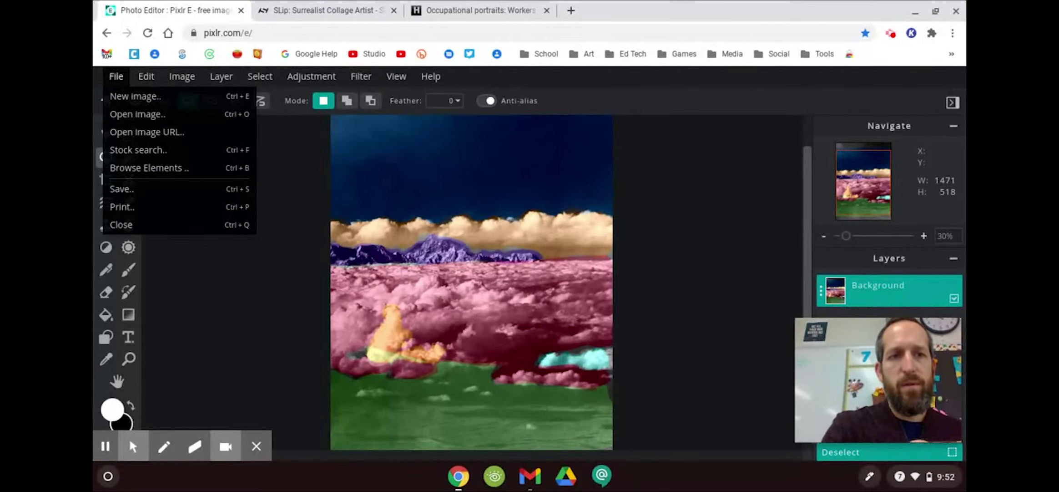
key("ctrl+o")
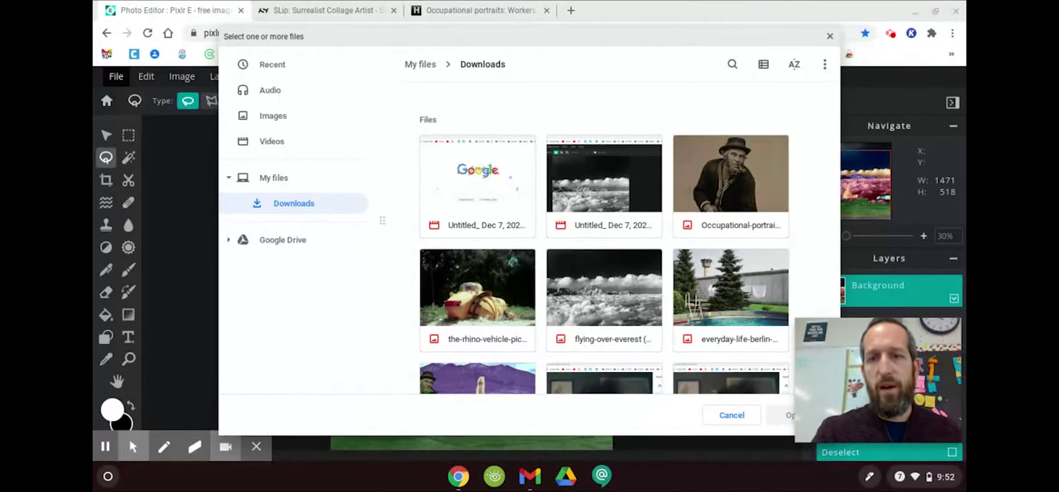
left_click(730, 182)
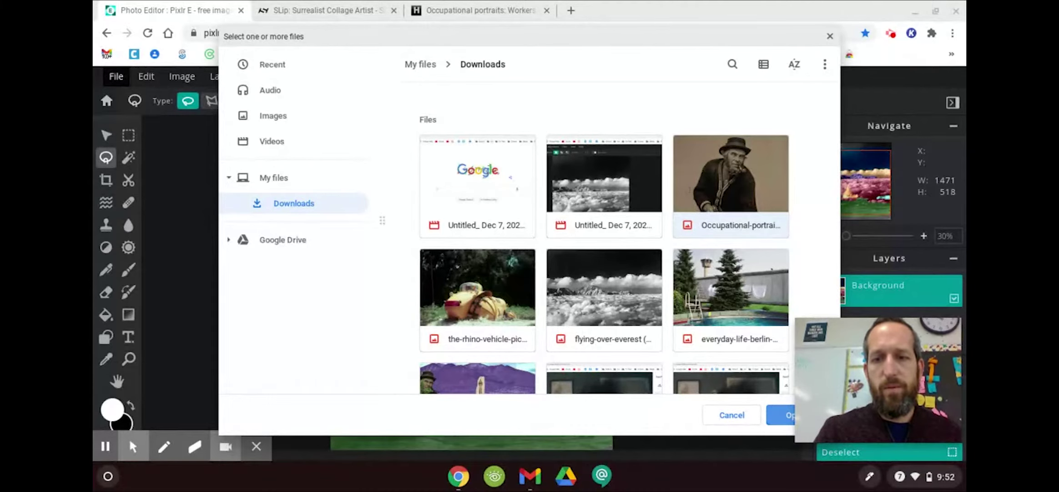
key("Return")
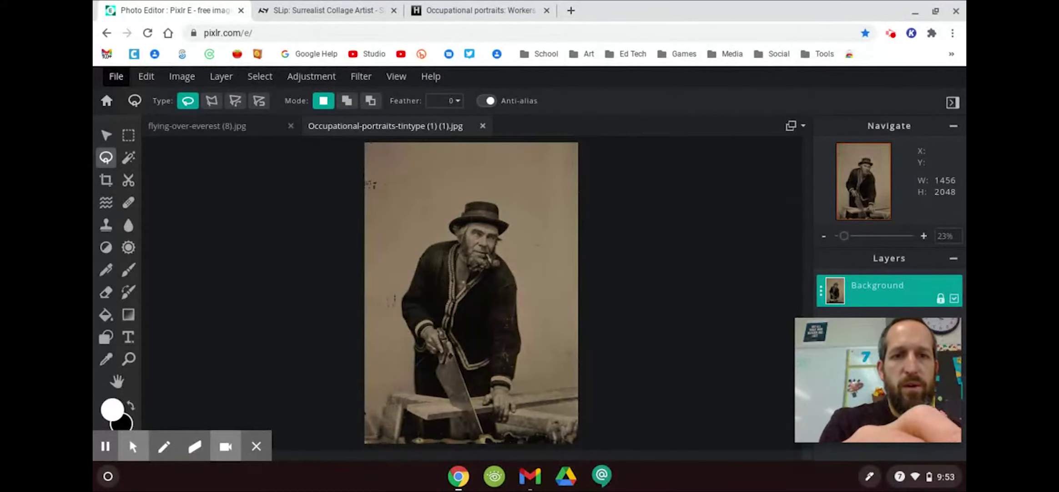
Remove the sepia color from the portrait with Hue & saturation, setting the saturation to -100
left_click(311, 76)
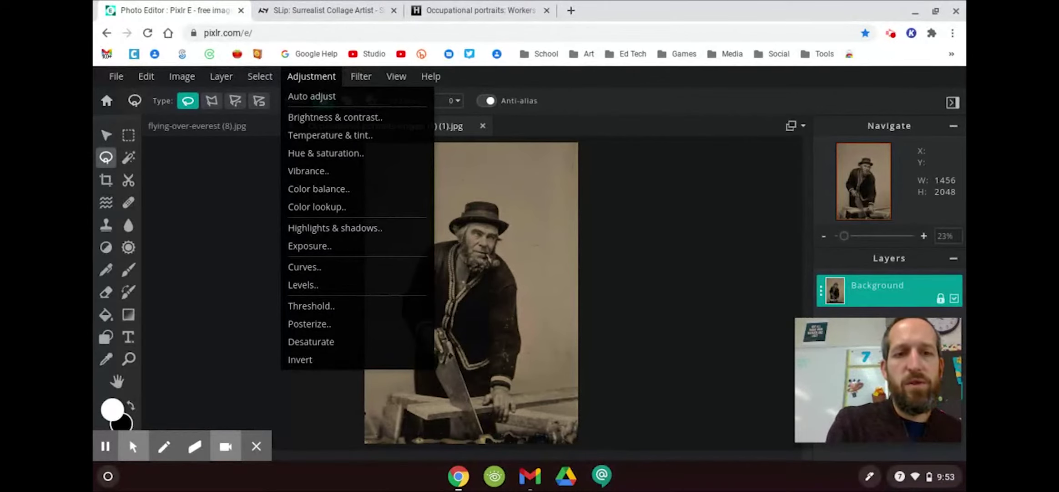
left_click(339, 154)
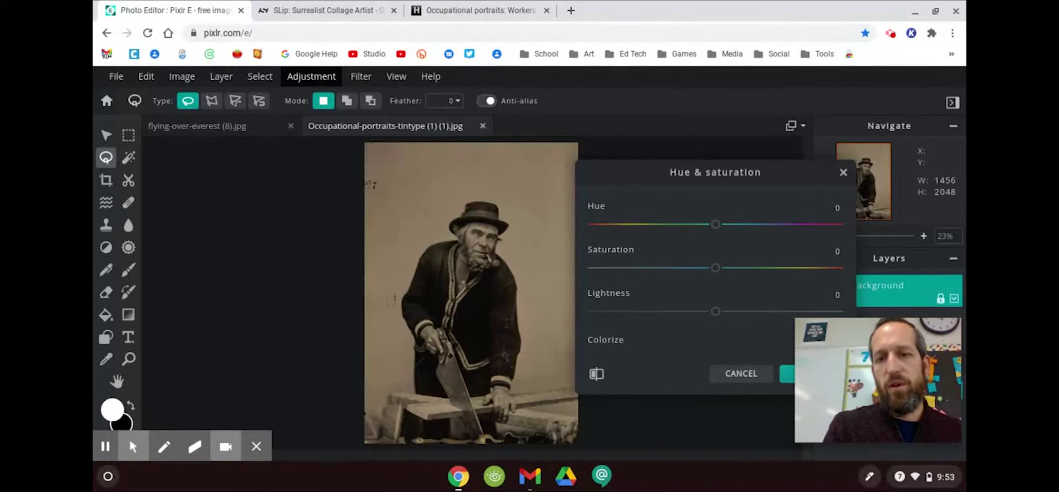
left_click_drag(715, 267, 593, 268)
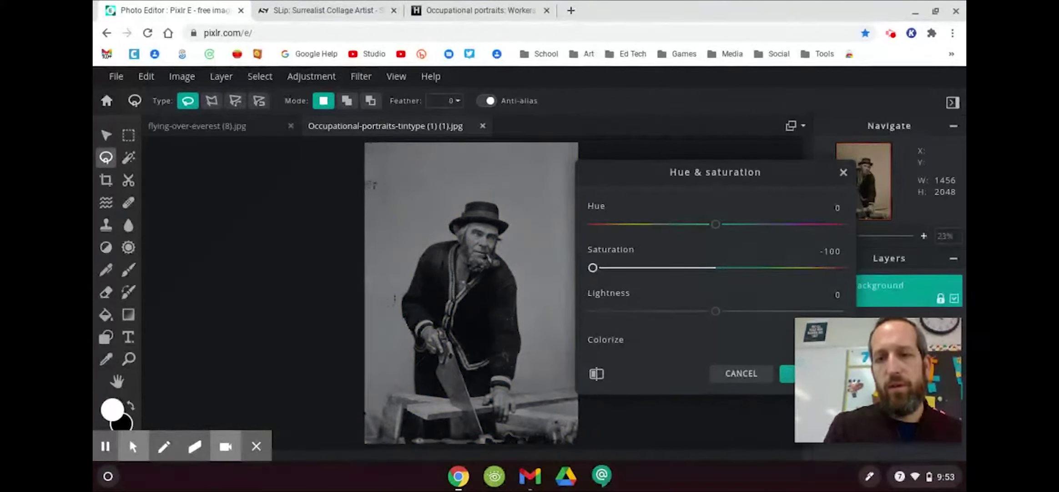
left_click(787, 373)
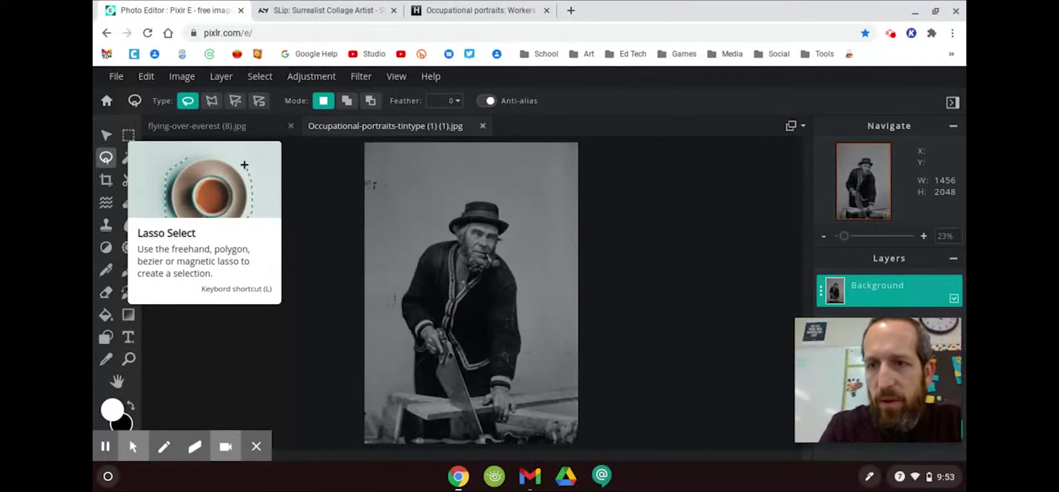
Lasso around the man with his saw and wooden board, and cut him out of the portrait
scroll(472, 293, "down", 2)
scroll(472, 293, "up", 3)
scroll(471, 292, "down", 5)
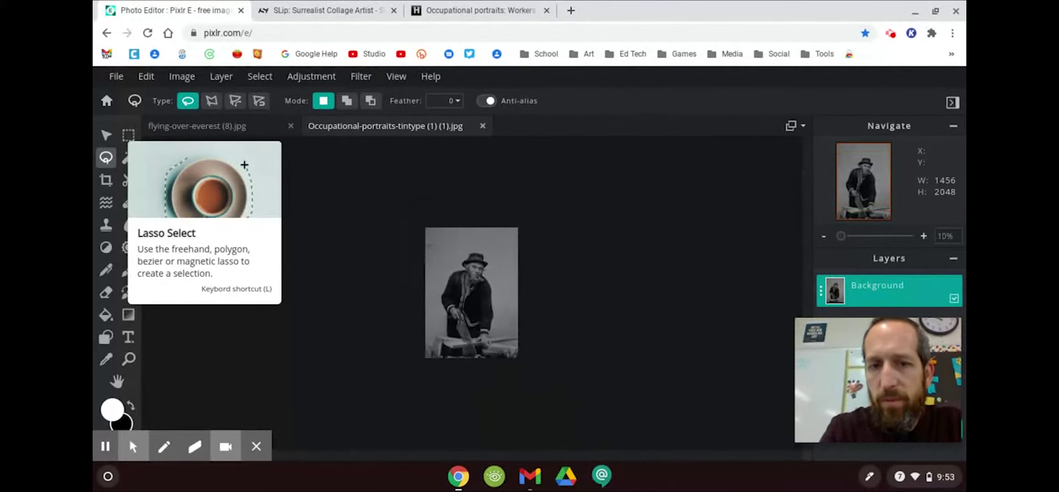
left_click(924, 236)
left_click(924, 236)
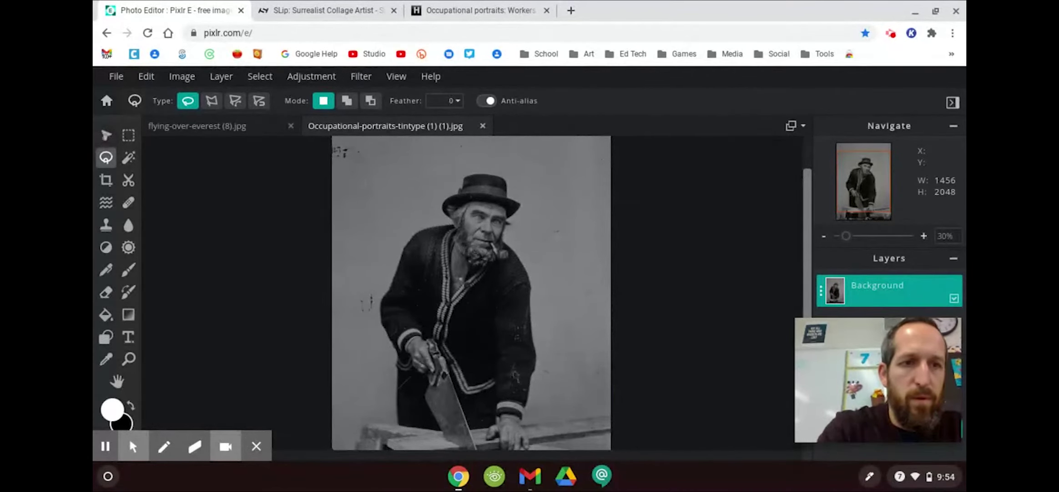
left_click(106, 134)
left_click_drag(473, 255, 455, 264)
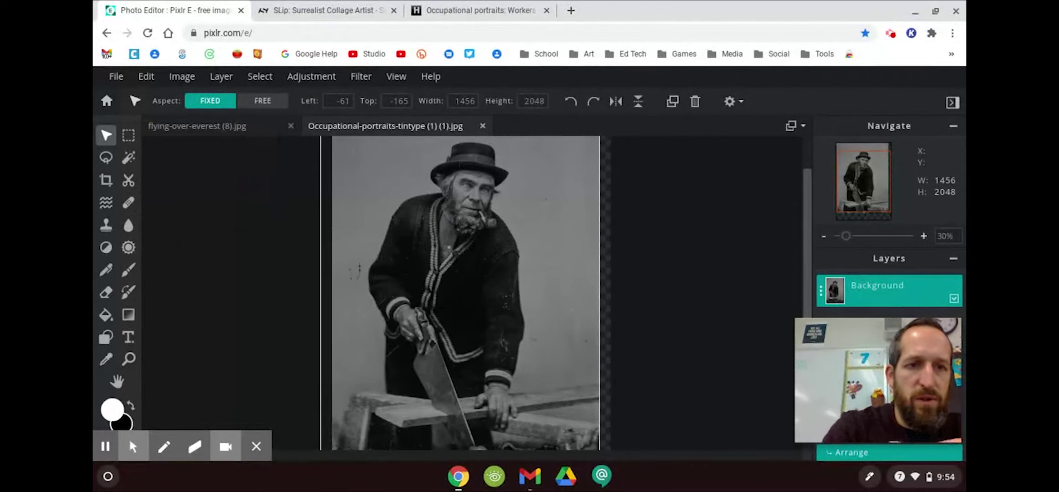
left_click(106, 157)
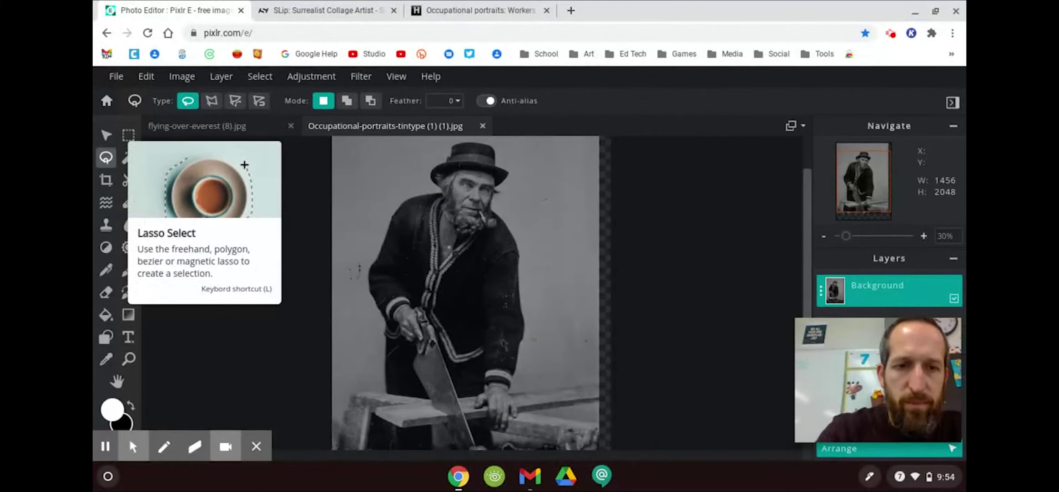
mouse_move(385, 394)
left_mouse_down()
mouse_move(364, 271)
mouse_move(390, 206)
mouse_move(433, 188)
mouse_move(429, 165)
mouse_move(453, 141)
mouse_move(496, 143)
mouse_move(514, 172)
mouse_move(499, 206)
mouse_move(523, 246)
mouse_move(523, 416)
mouse_move(501, 430)
mouse_move(476, 412)
mouse_move(479, 447)
mouse_move(465, 455)
mouse_move(434, 425)
mouse_move(389, 420)
mouse_move(371, 408)
mouse_move(381, 387)
left_mouse_up()
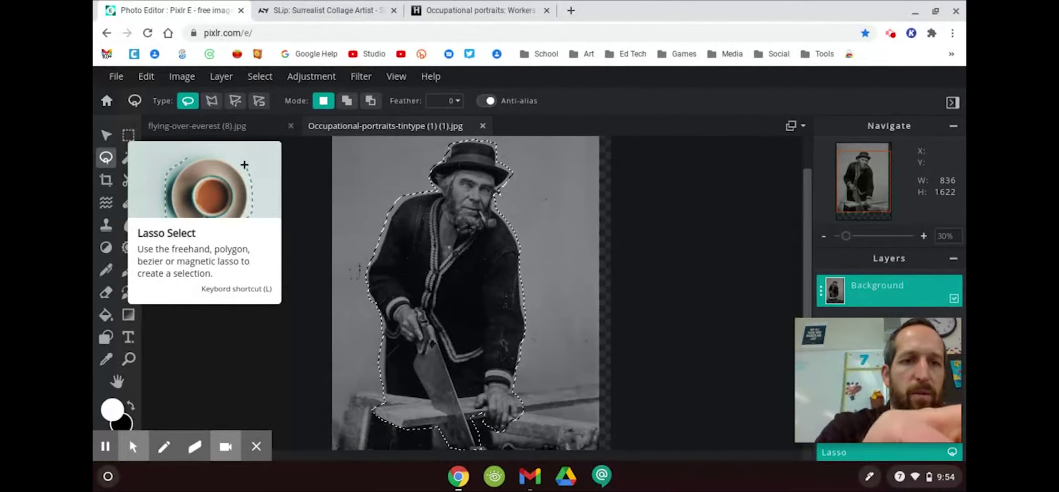
left_click(146, 76)
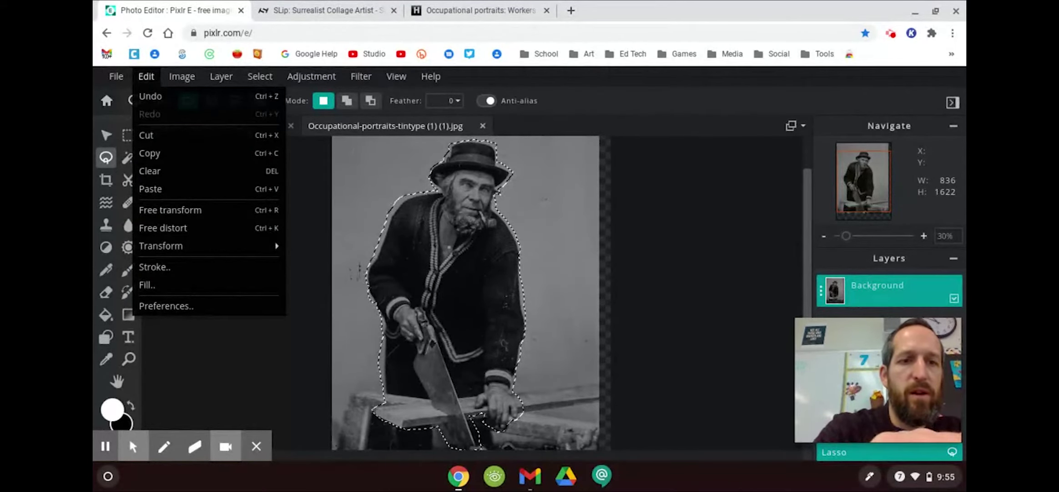
left_click(146, 135)
Paste the man's cut-out into the flying-over-everest image as a new layer
left_click(195, 125)
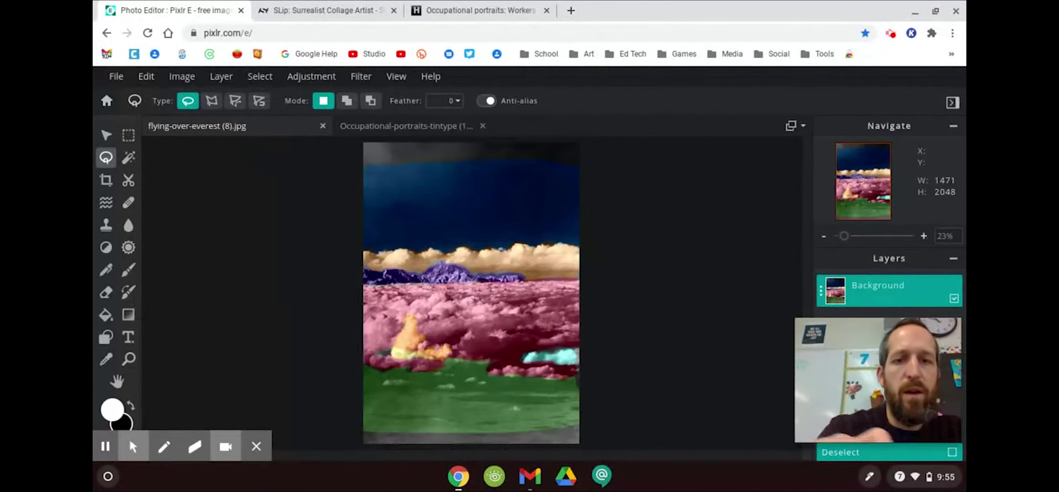
left_click(406, 126)
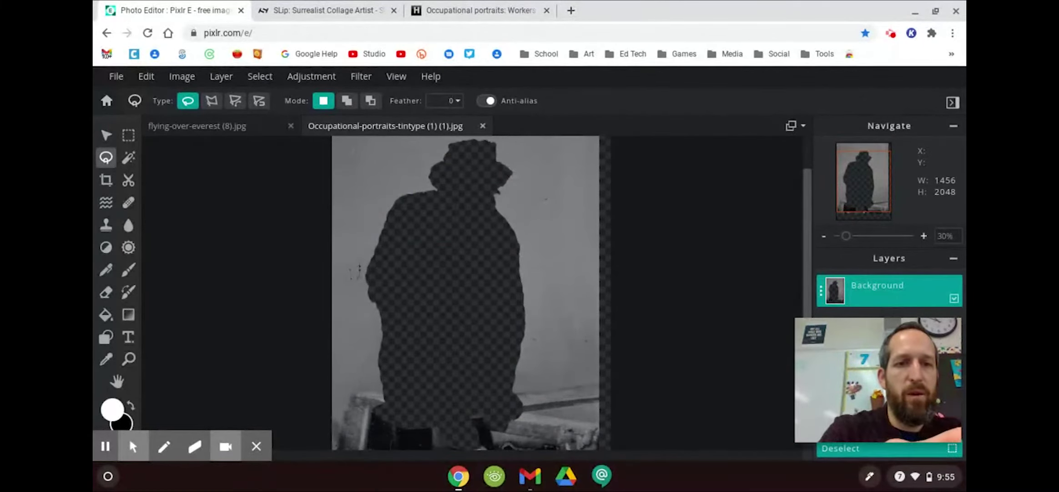
left_click(232, 126)
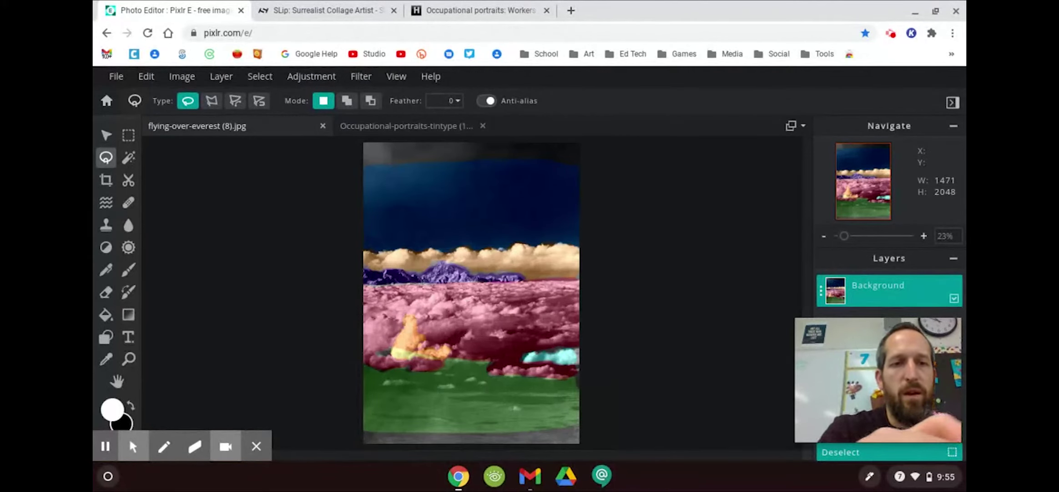
left_click(147, 76)
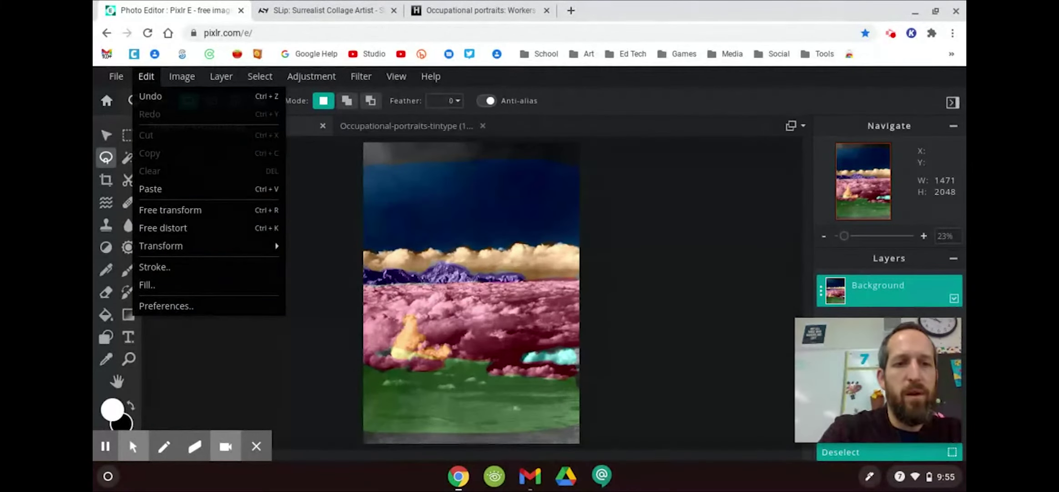
left_click(155, 188)
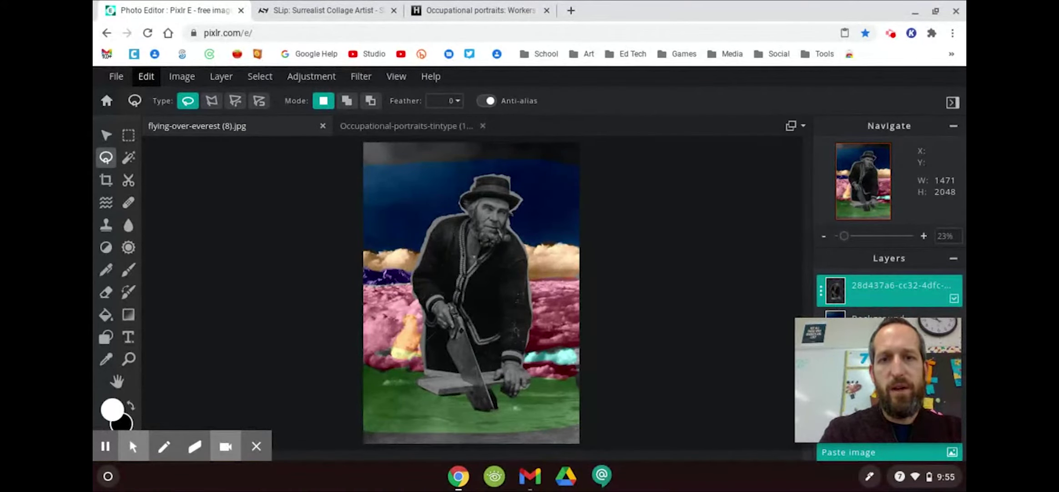
Marquee-select the grey strip along the sky's upper edge on the Background layer, color it blue with temperature -100, and deselect
left_click(129, 135)
mouse_move(362, 163)
left_mouse_down()
mouse_move(373, 142)
mouse_move(580, 143)
left_mouse_up()
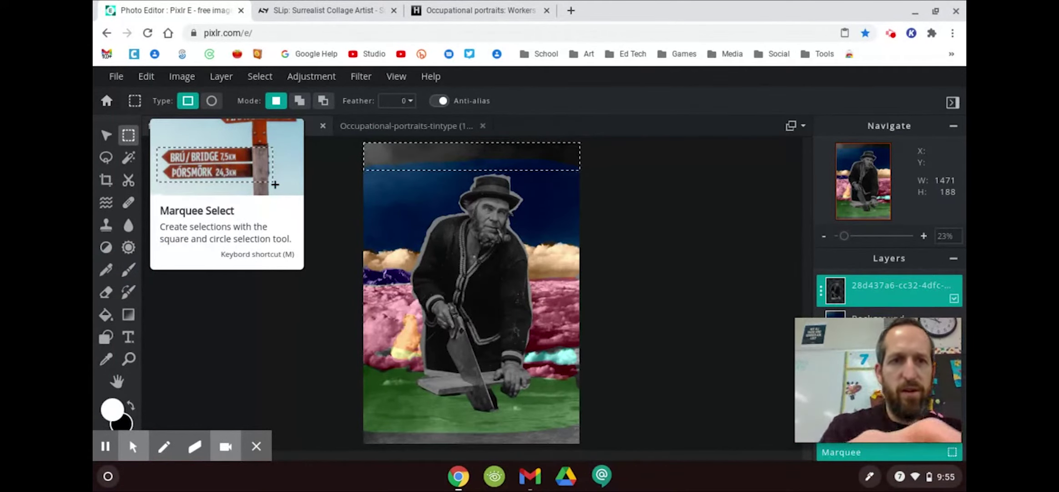
left_click(260, 76)
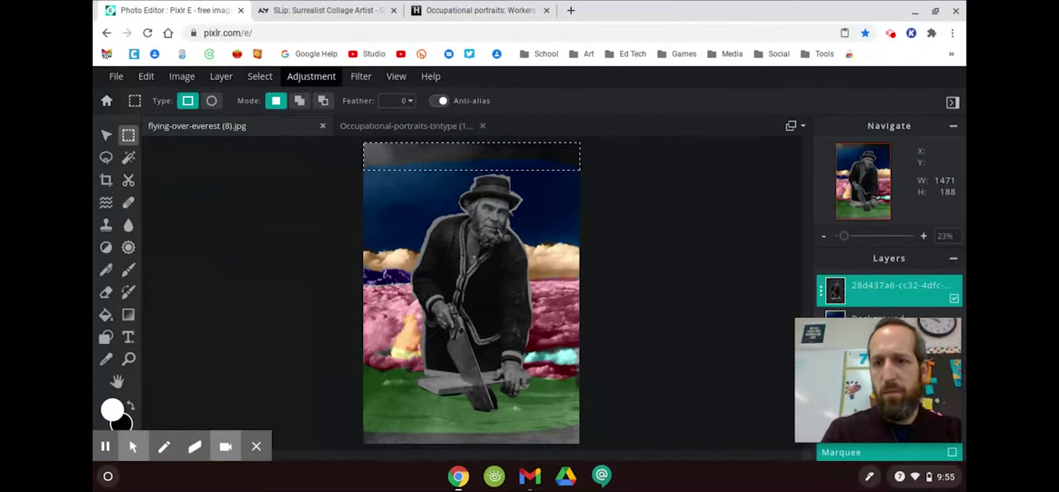
left_click(887, 313)
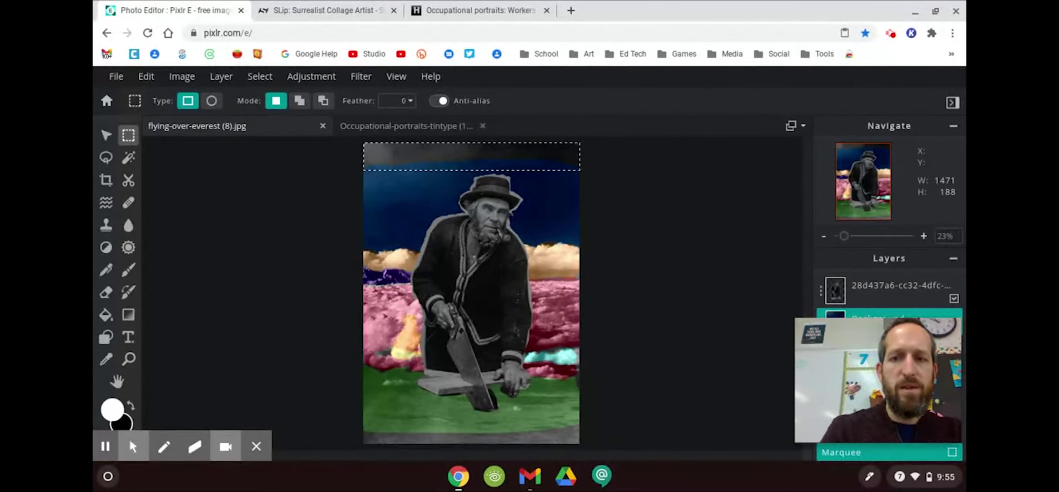
left_click(311, 76)
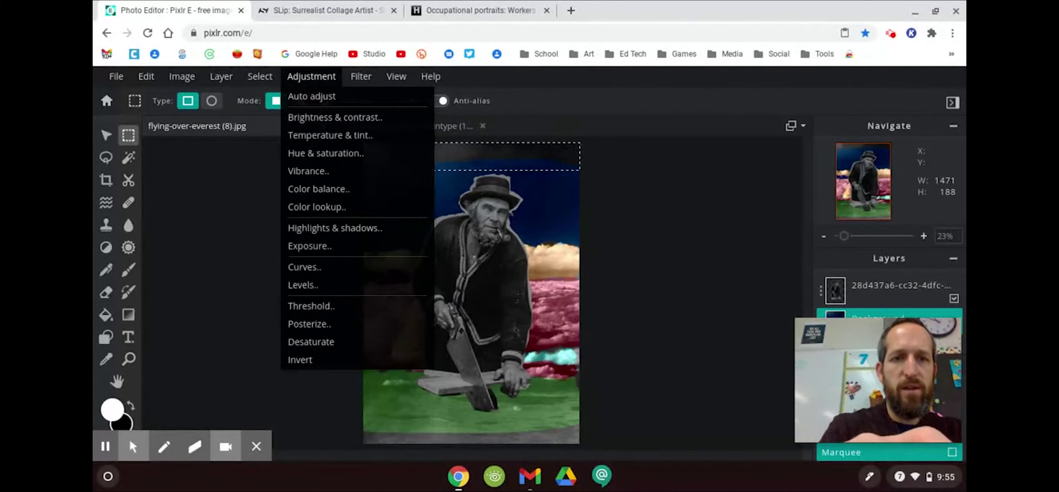
left_click(330, 135)
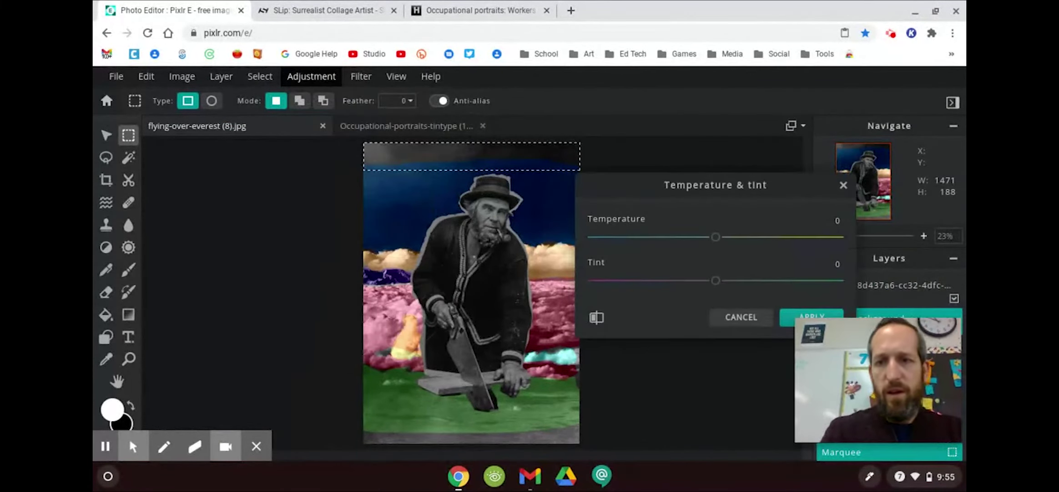
left_click_drag(716, 236, 591, 237)
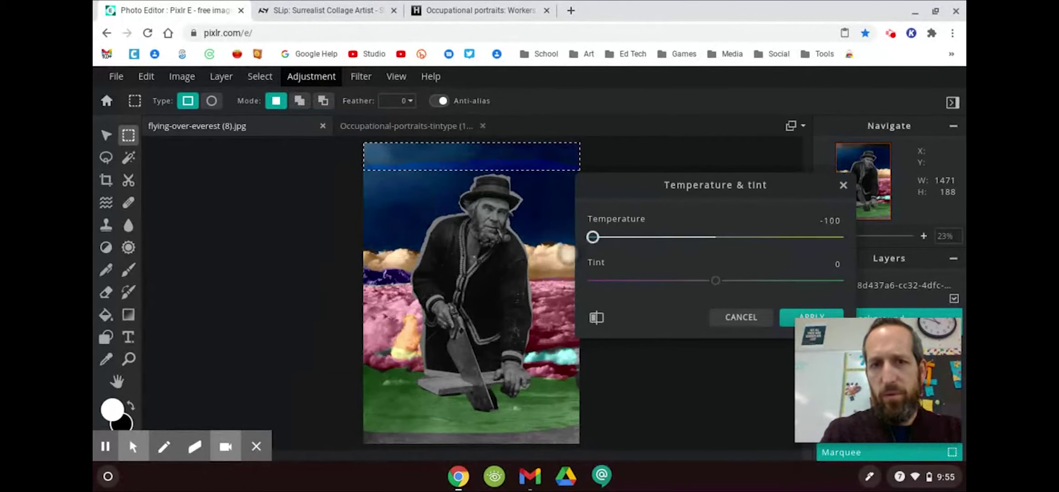
left_click(783, 317)
left_click(624, 163)
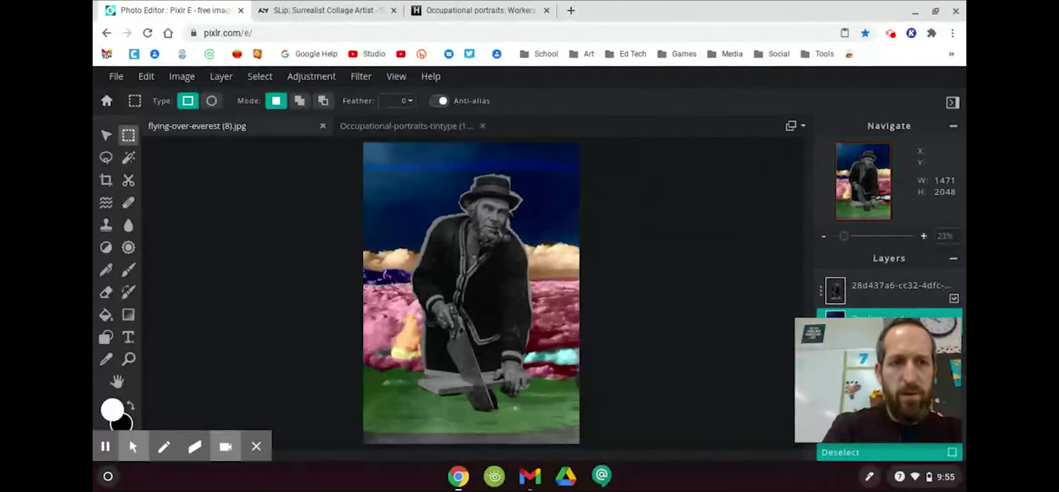
Marquee-select the grey strip along the landscape's lower edge and color it green with Temperature & tint at tint 86
left_click_drag(359, 442, 570, 428)
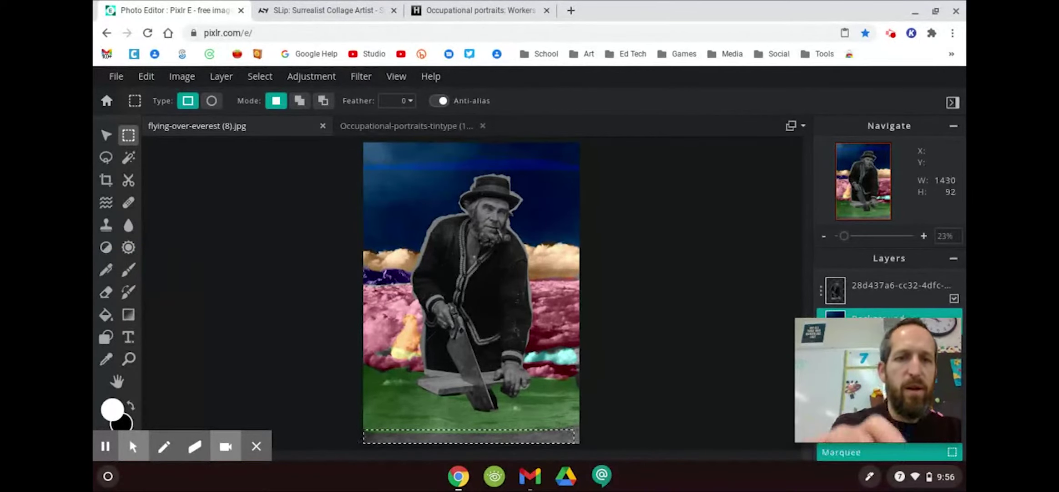
left_click(311, 76)
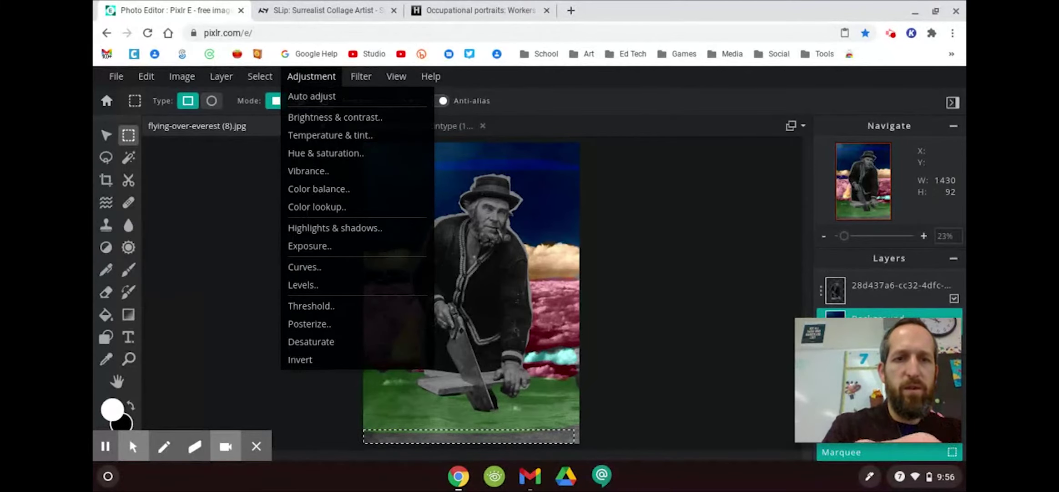
left_click(330, 135)
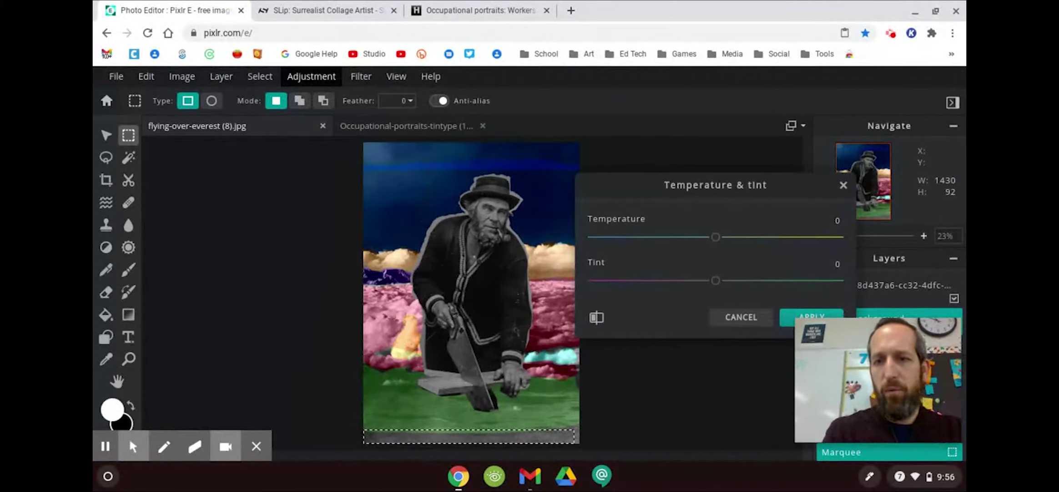
left_click_drag(715, 280, 821, 279)
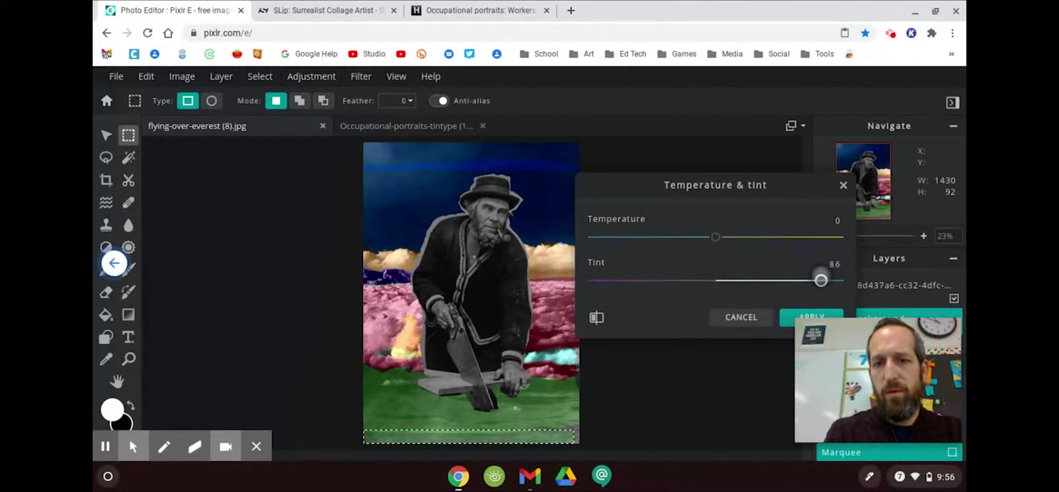
left_click(792, 317)
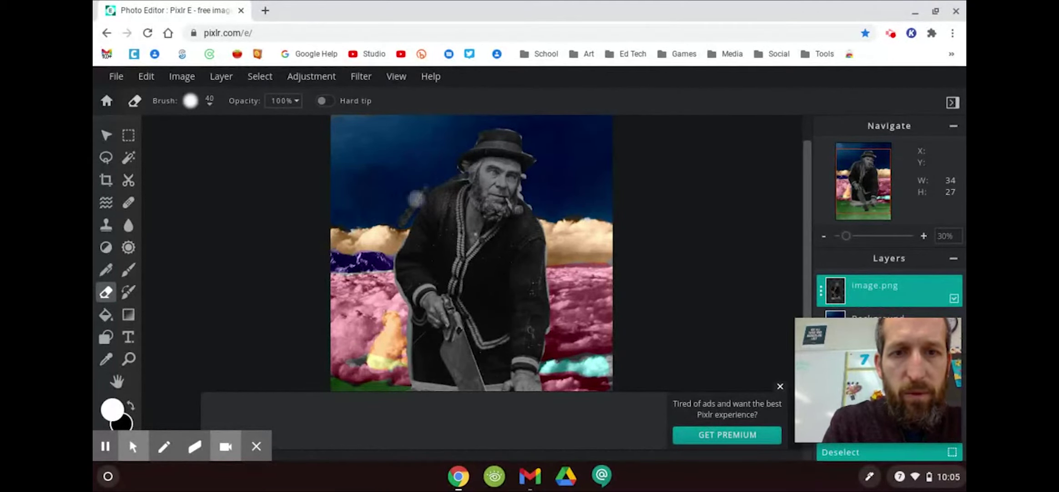
Clear the selection and erase the leftover grey fringe around the man's cut-out with the soft eraser at brush size 40
key("ctrl+d")
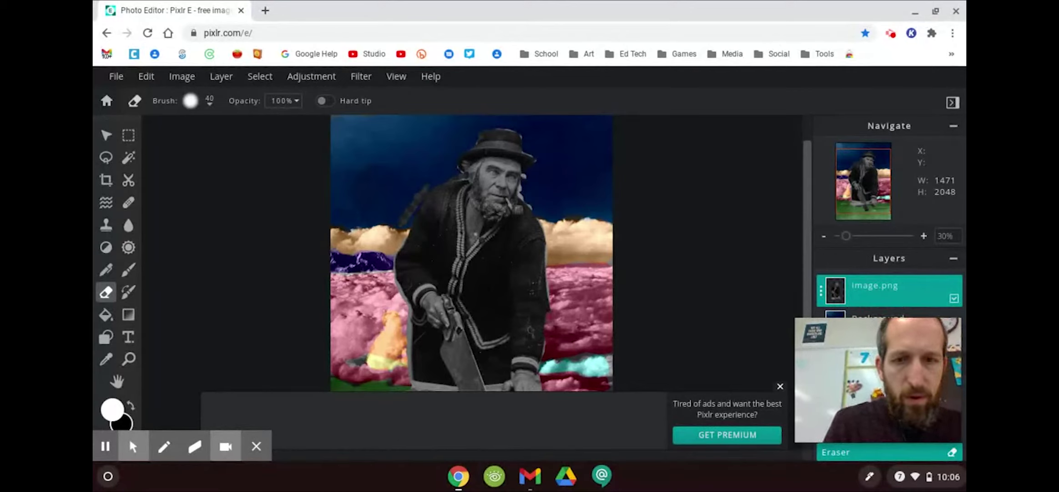
key("ctrl+z")
left_click_drag(551, 242, 550, 264)
key("ctrl+z")
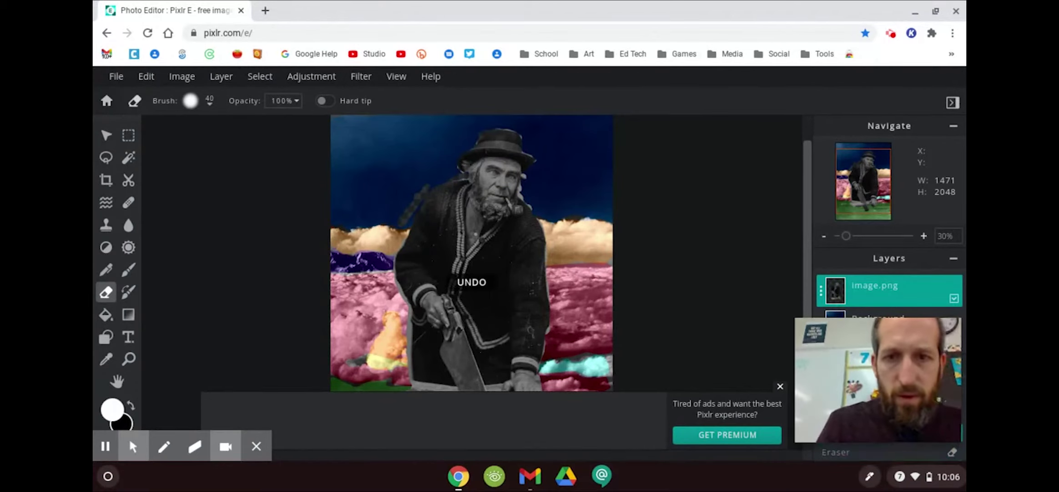
left_click(923, 237)
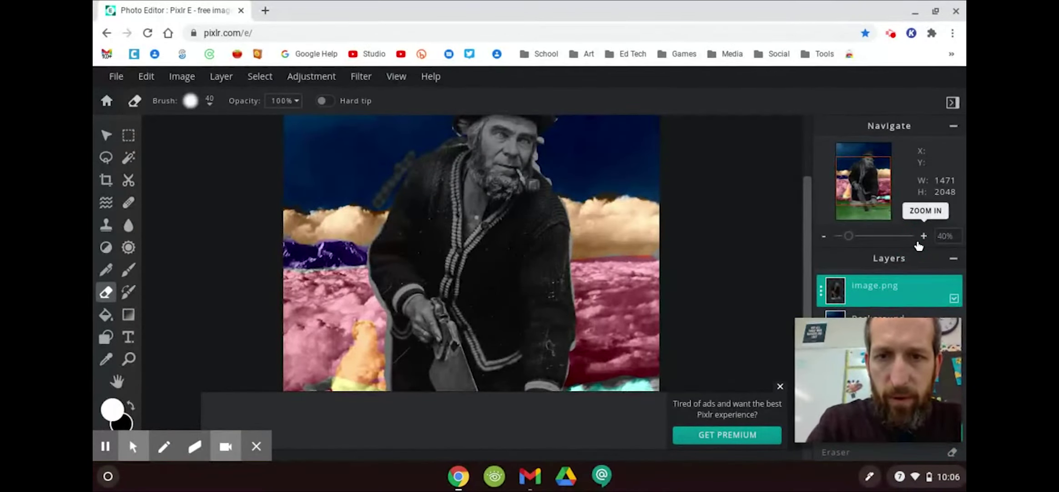
left_click(570, 236)
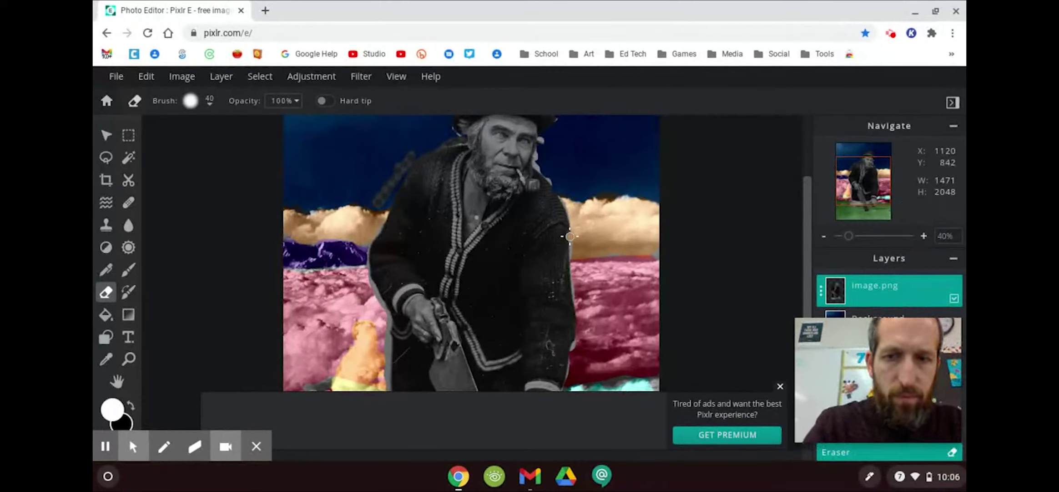
mouse_move(569, 236)
left_mouse_down()
mouse_move(571, 252)
mouse_move(570, 236)
left_mouse_up()
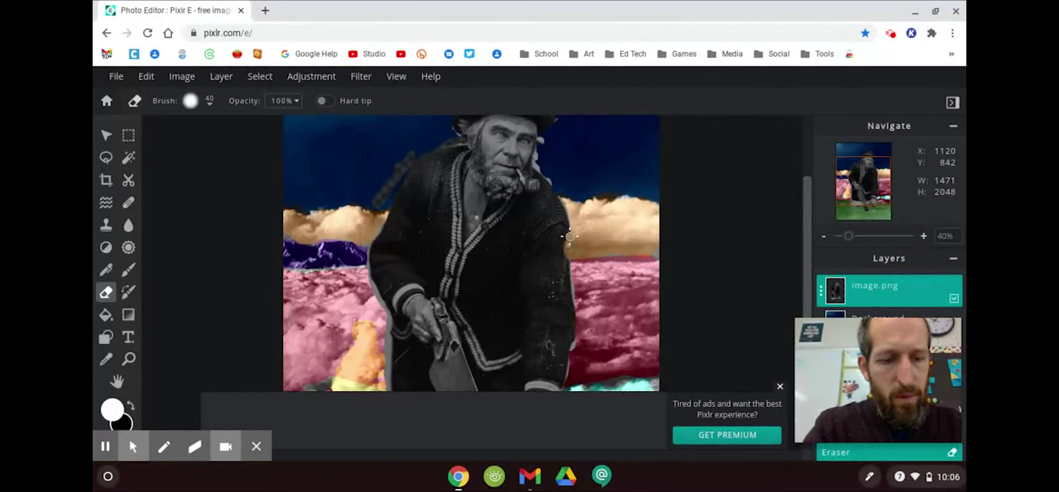
key("ctrl+z")
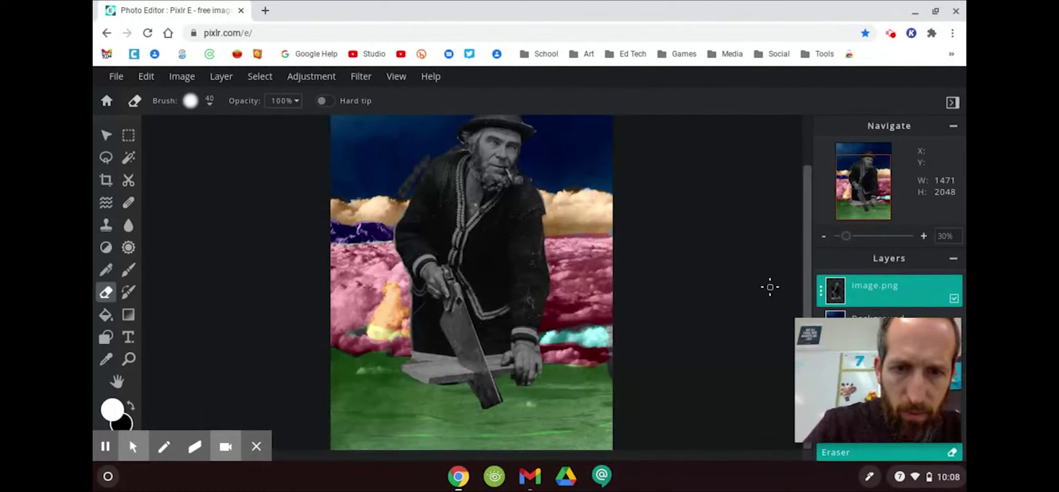
left_click(423, 390)
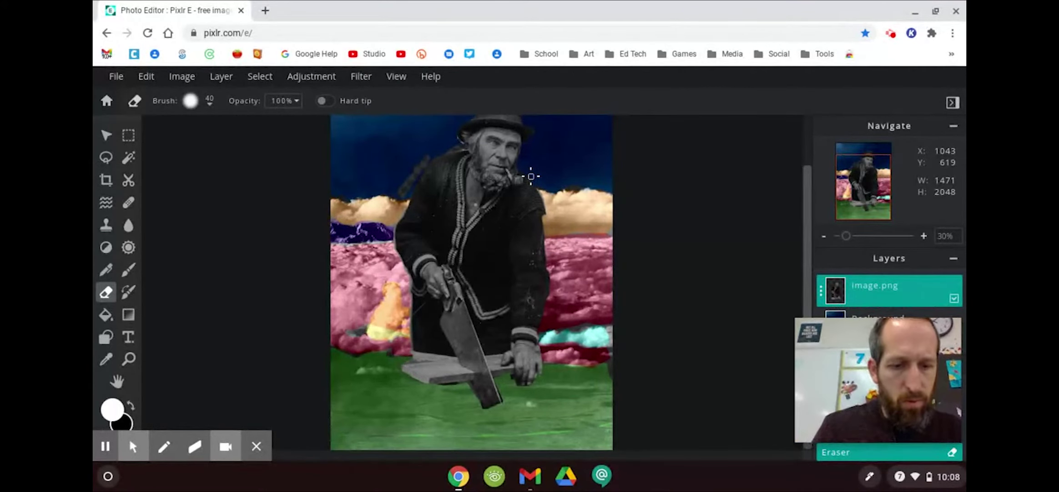
key("ctrl+z")
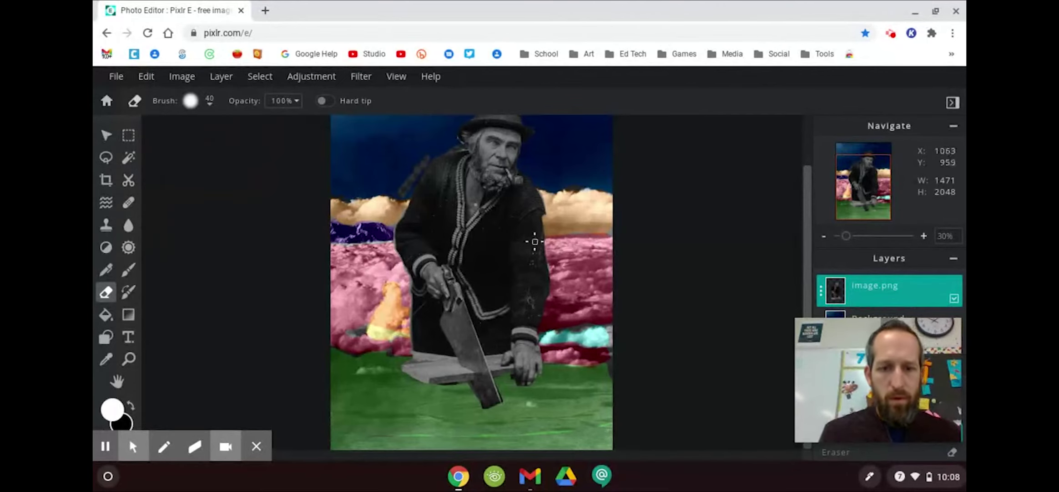
Try shrinking the man's cut-out to 503 × 996 and moving it across the sky, and undo those changes
left_click(825, 238)
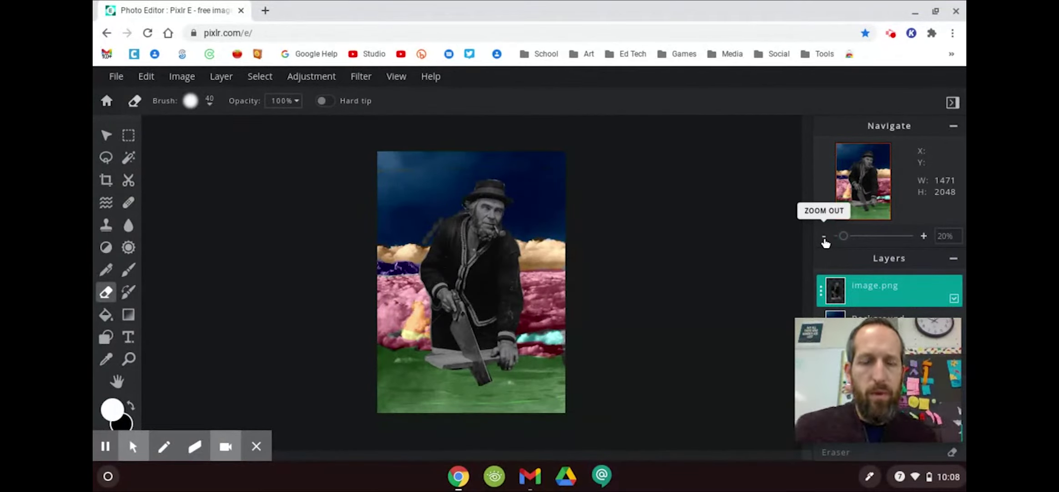
left_click(106, 135)
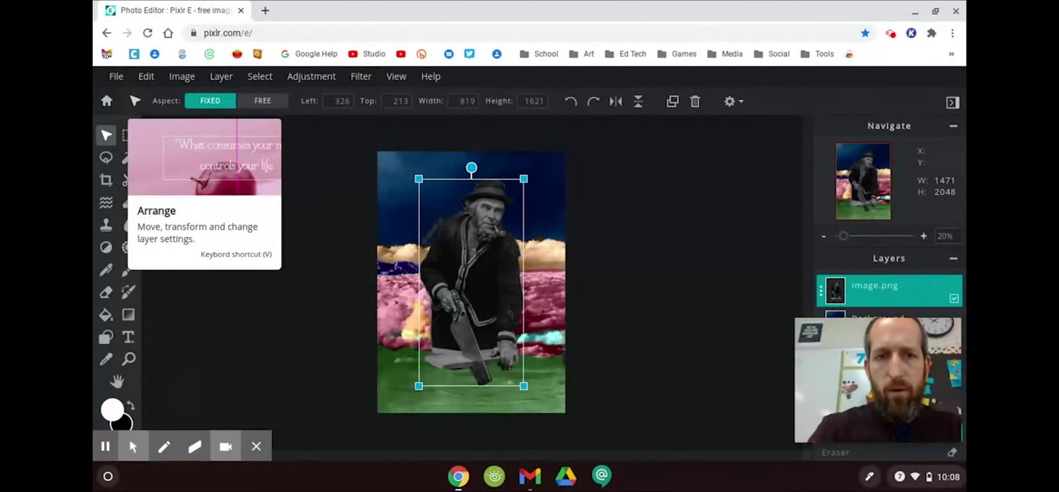
left_click_drag(524, 179, 482, 260)
left_click_drag(449, 337, 433, 243)
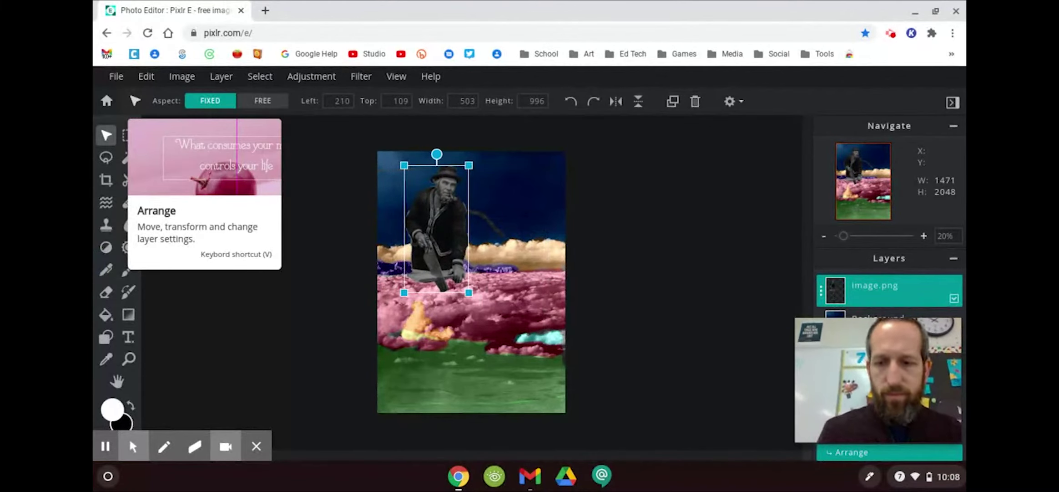
left_click(924, 236)
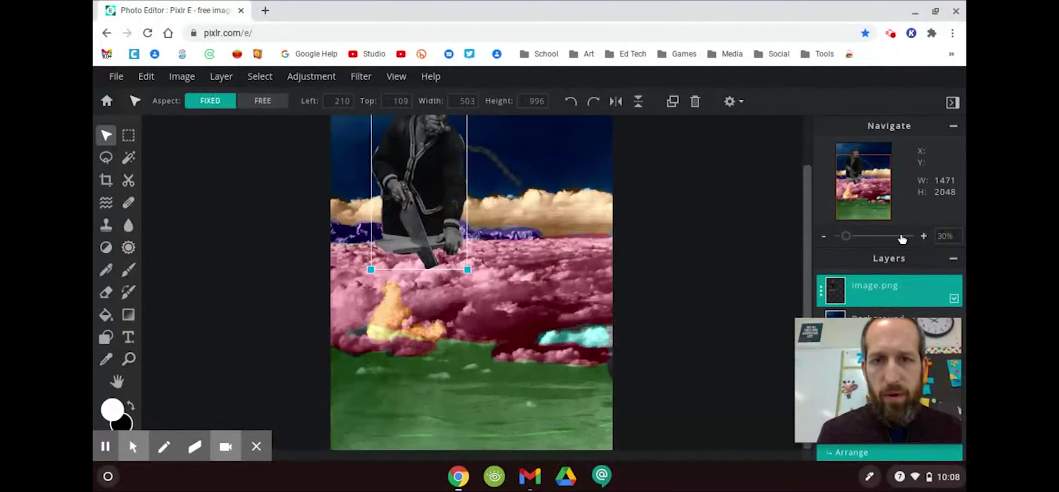
left_click_drag(810, 236, 804, 173)
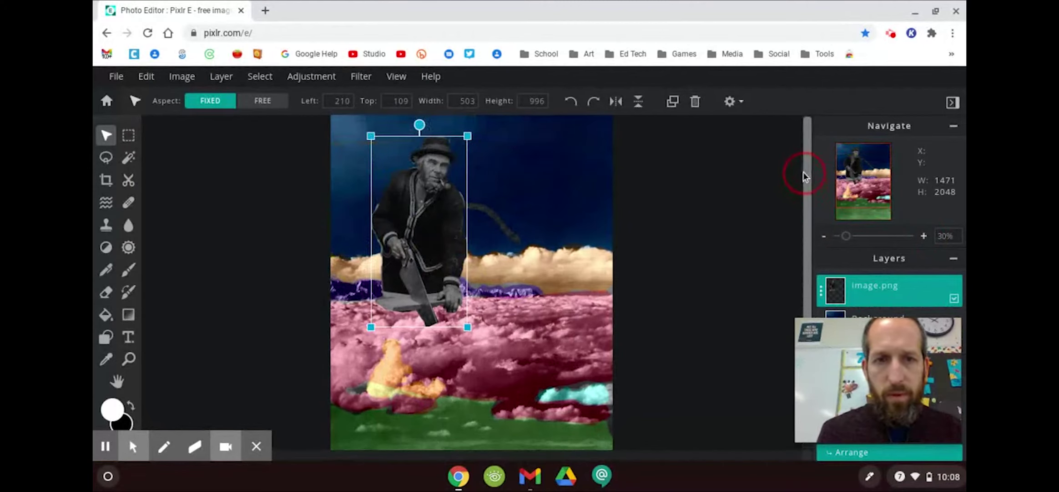
left_click_drag(418, 236, 570, 254)
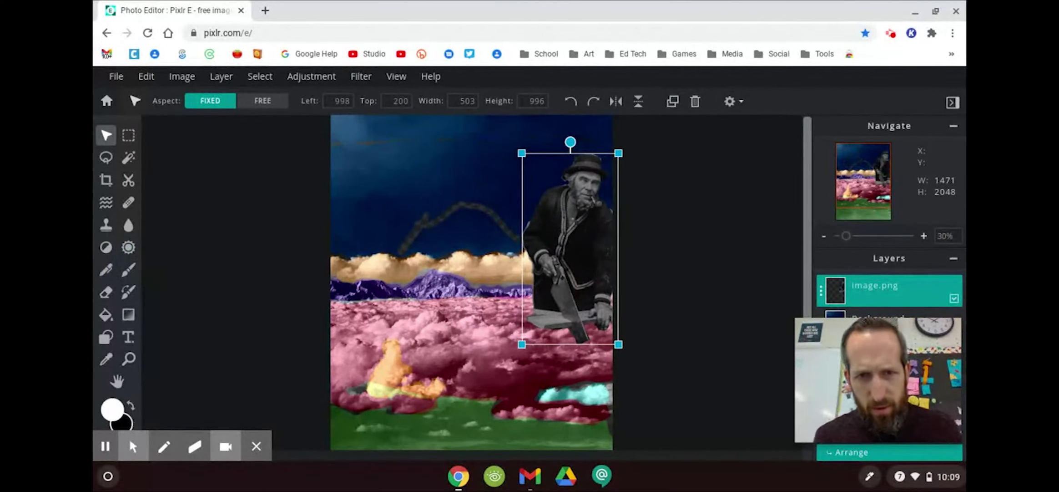
key("ctrl+z")
key("ctrl+z")
key("ctrl+z")
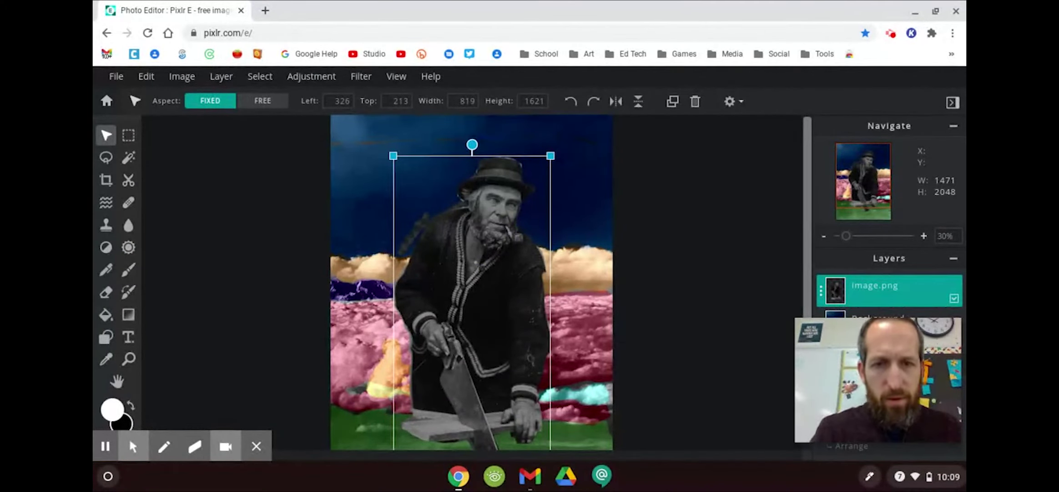
Scale the man's cut-out down to 471 × 932 and place it over the landscape's lower right at about left 925, top 954
left_click_drag(473, 273, 423, 241)
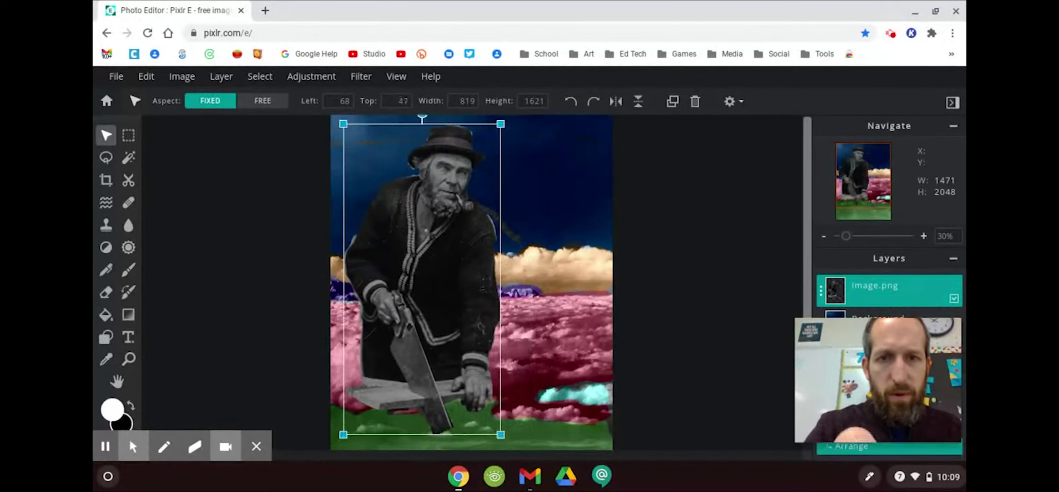
left_click_drag(501, 123, 472, 182)
left_click_drag(414, 323, 405, 259)
left_click_drag(457, 119, 425, 181)
left_click_drag(387, 273, 560, 390)
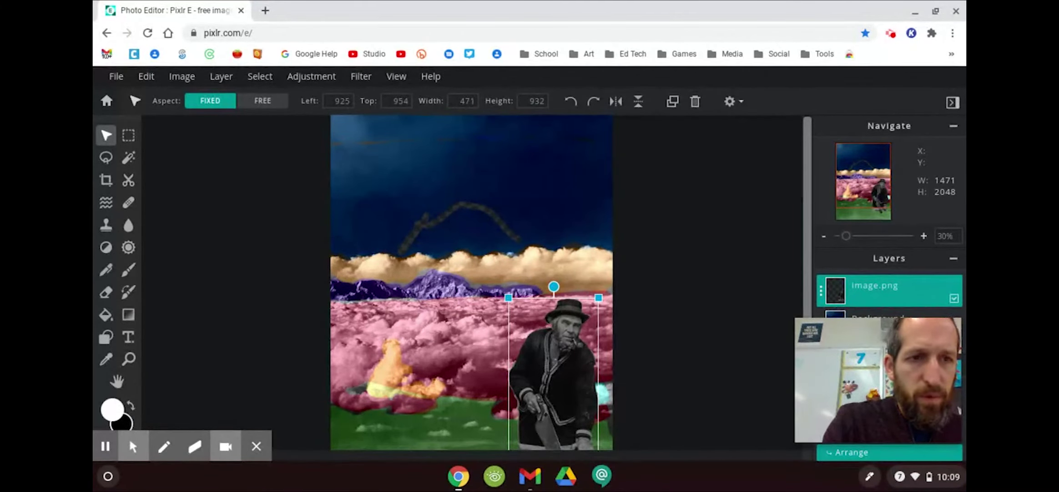
Clone clean blue sky over the dark arc-shaped trail in the sky on the Background layer, with brush size 40
left_click(106, 224)
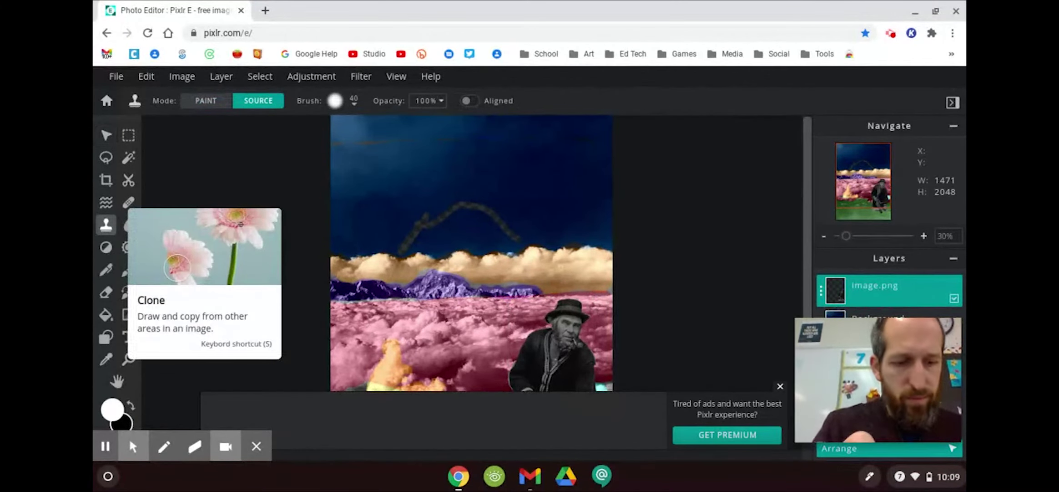
left_click(469, 175)
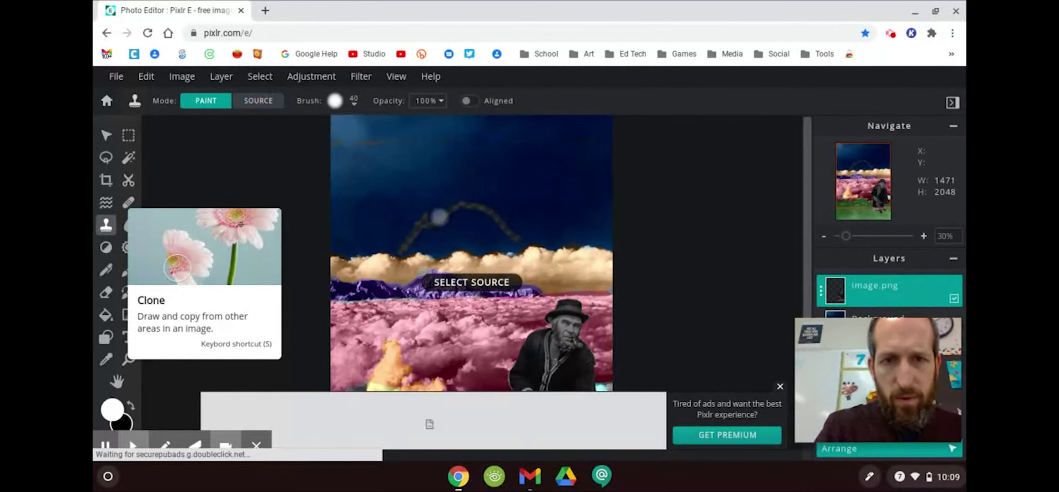
left_click(865, 314)
left_click(427, 188)
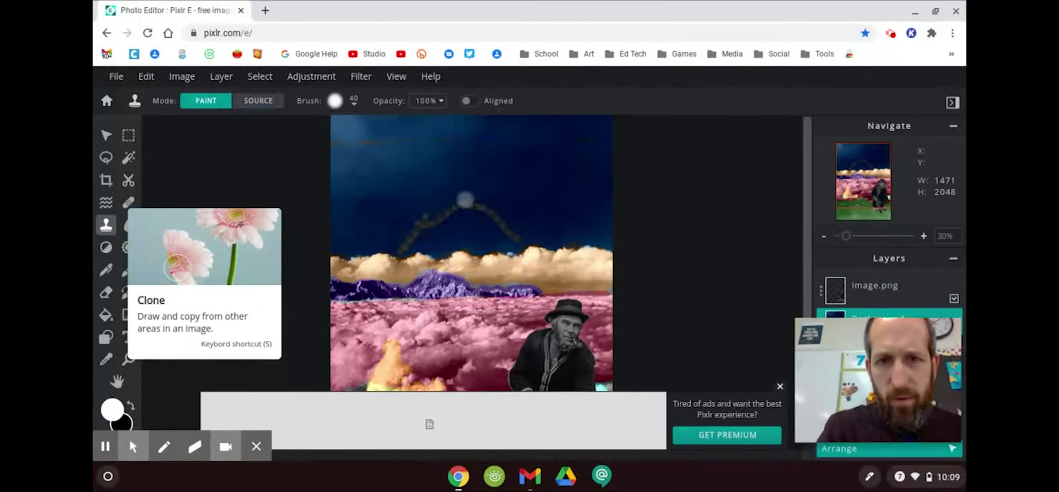
mouse_move(452, 210)
left_mouse_down()
mouse_move(404, 238)
mouse_move(448, 206)
mouse_move(450, 214)
mouse_move(497, 214)
mouse_move(459, 208)
mouse_move(508, 230)
mouse_move(477, 211)
mouse_move(500, 220)
left_mouse_up()
mouse_move(410, 229)
left_mouse_down()
mouse_move(396, 246)
mouse_move(459, 203)
mouse_move(481, 210)
mouse_move(464, 206)
mouse_move(504, 245)
mouse_move(481, 219)
left_mouse_up()
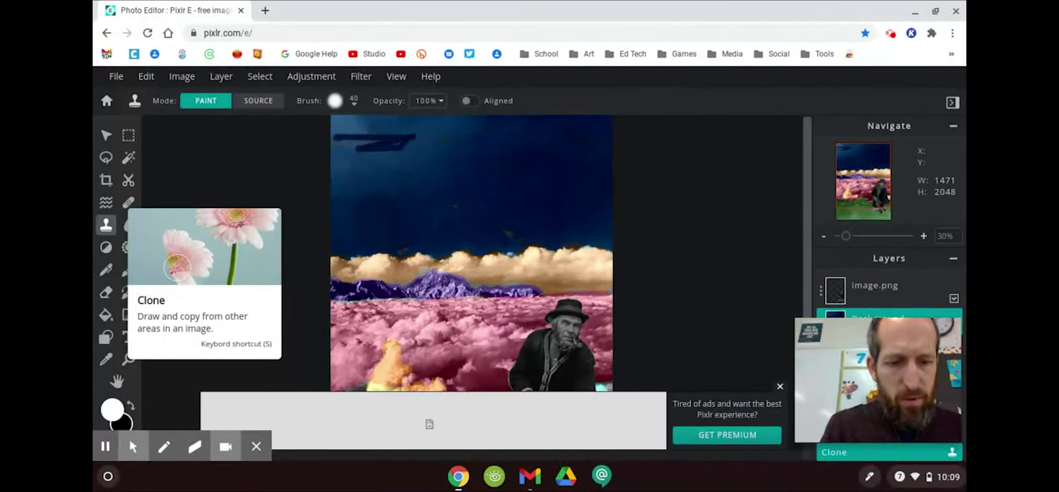
Try cloning over the faint line in the sky's upper left, and undo the strokes
key("ctrl+z")
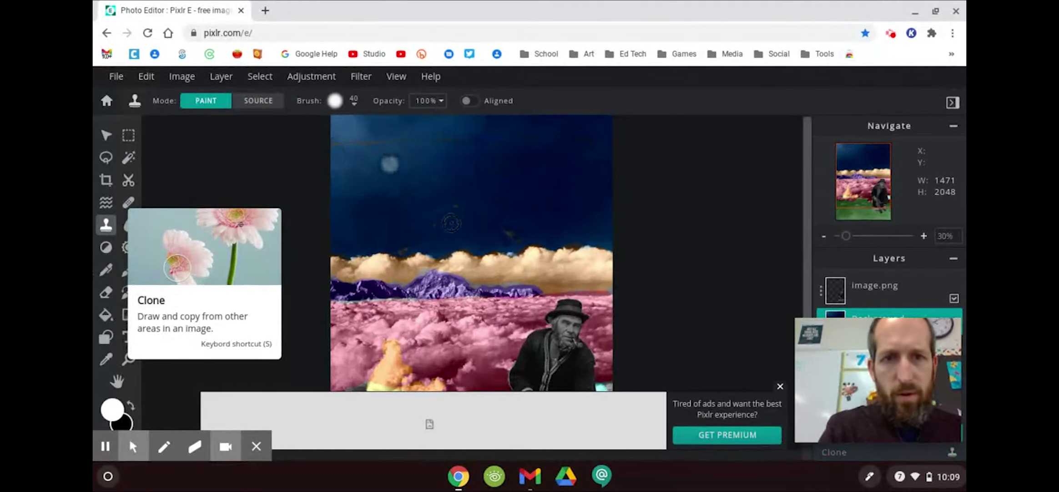
mouse_move(343, 142)
left_mouse_down()
mouse_move(406, 139)
mouse_move(347, 137)
left_mouse_up()
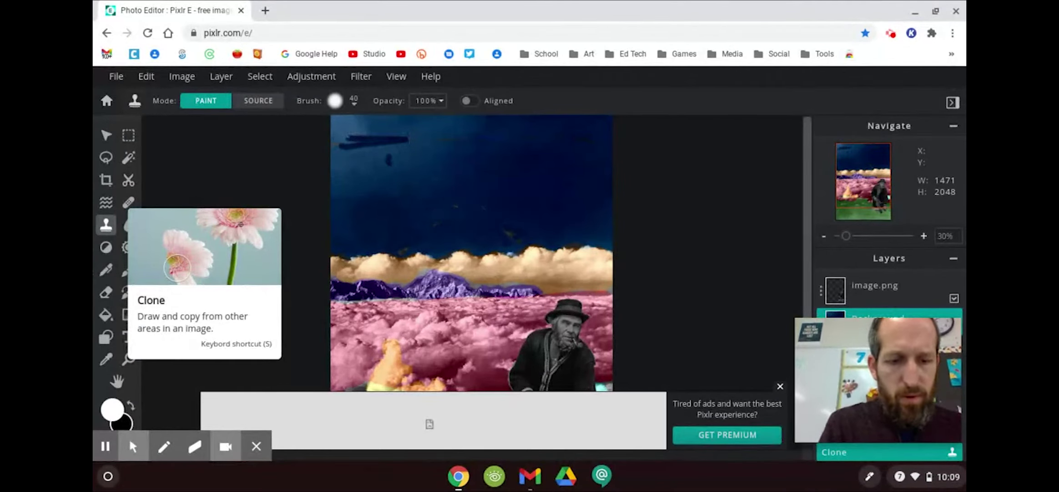
key("ctrl+z")
key("ctrl+z")
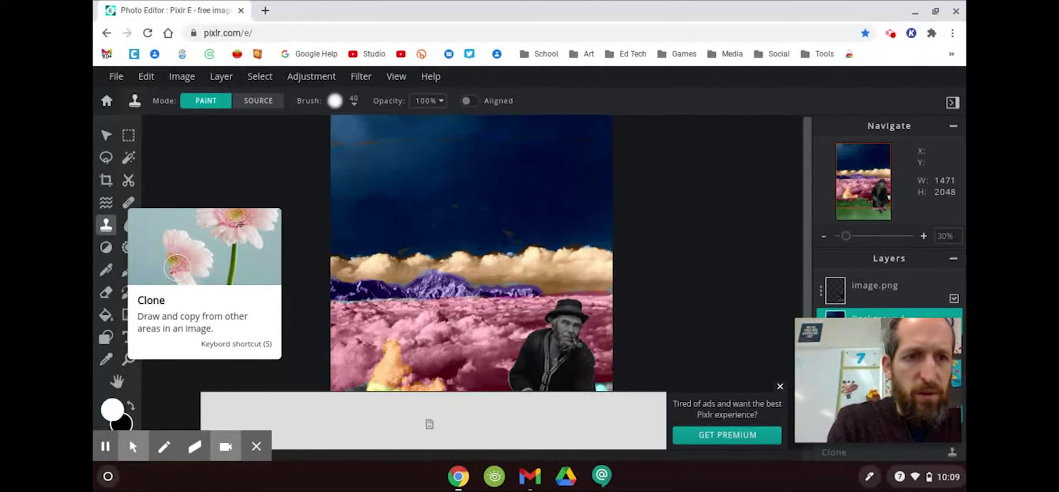
Lasso the orange cloud band above the mountains on the Background layer, cut it out, and paste it as a new layer
left_click(105, 157)
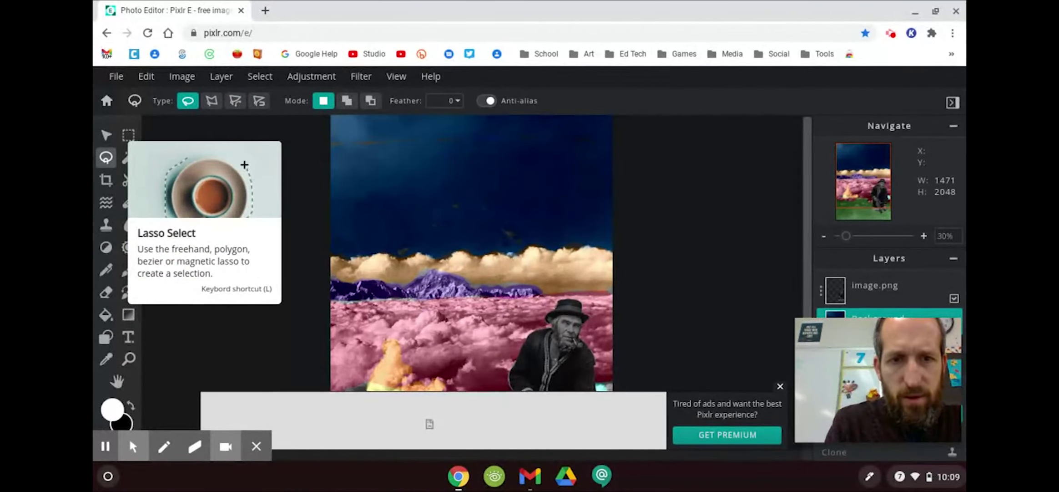
mouse_move(379, 249)
left_mouse_down()
mouse_move(460, 247)
mouse_move(478, 257)
mouse_move(521, 255)
mouse_move(535, 241)
mouse_move(613, 252)
mouse_move(624, 284)
mouse_move(547, 290)
mouse_move(435, 268)
mouse_move(406, 279)
left_mouse_up()
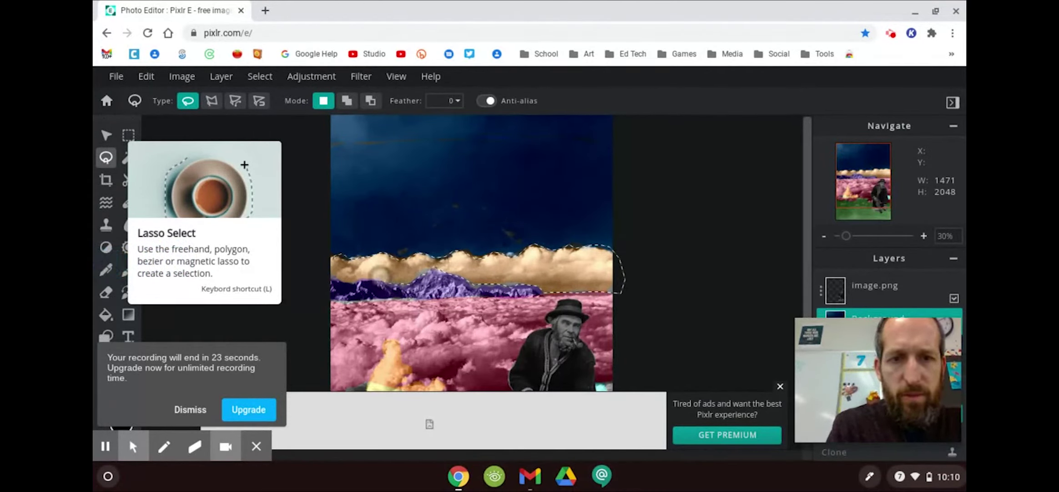
left_click_drag(323, 272, 337, 255)
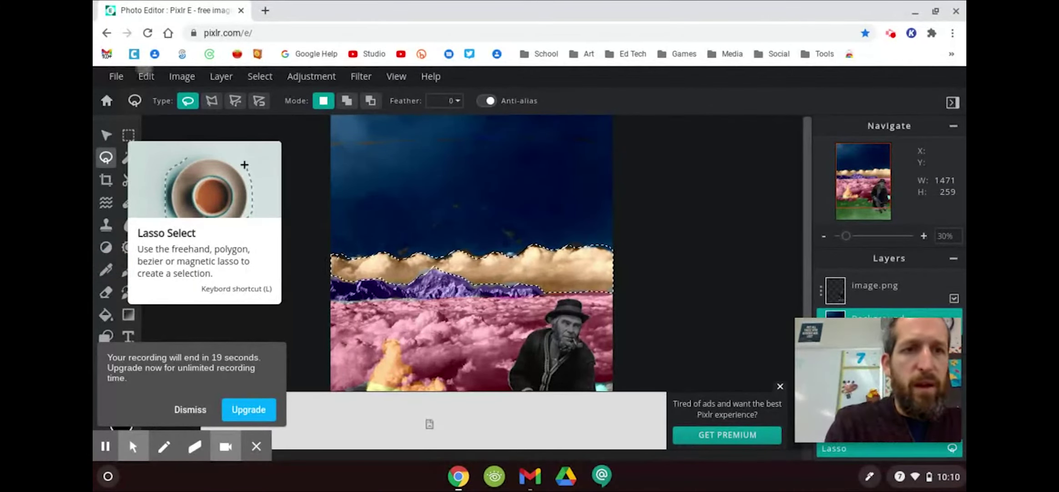
left_click(146, 76)
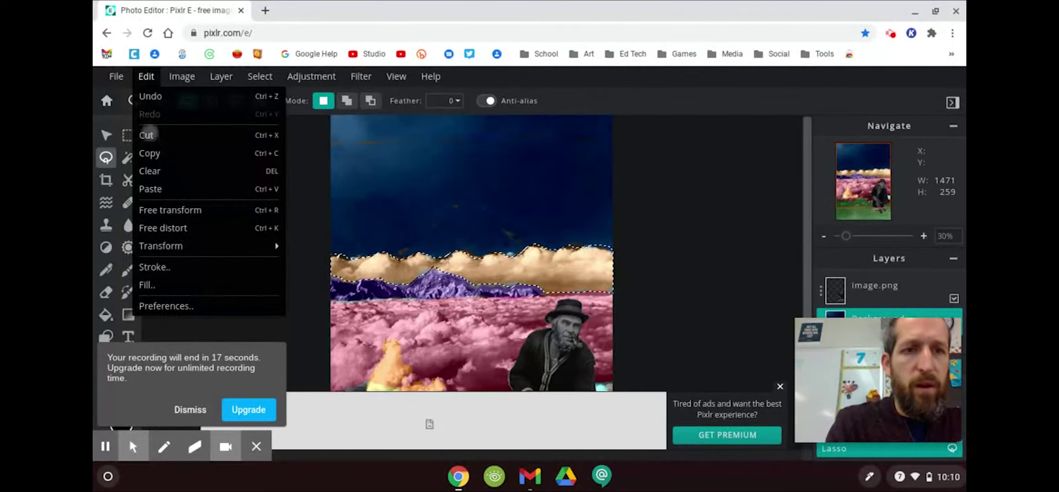
left_click(146, 134)
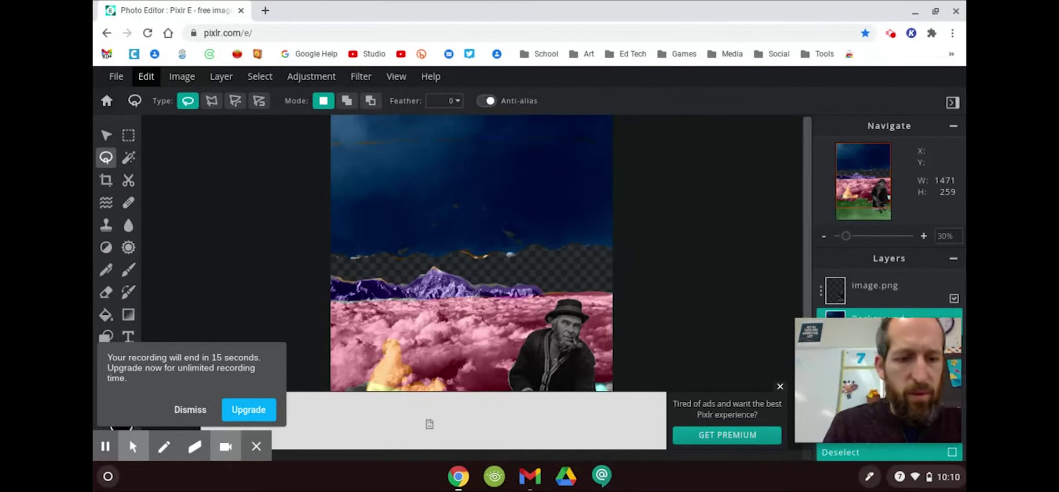
key("ctrl+v")
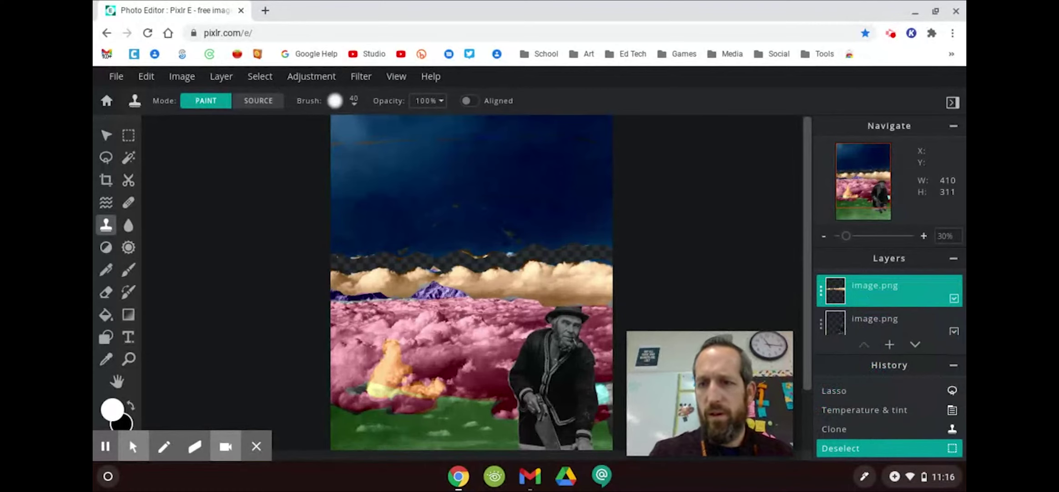
Reorder the layers so the man sits above the cloud band and the cloud band lies beneath the Background
left_click_drag(886, 310, 885, 282)
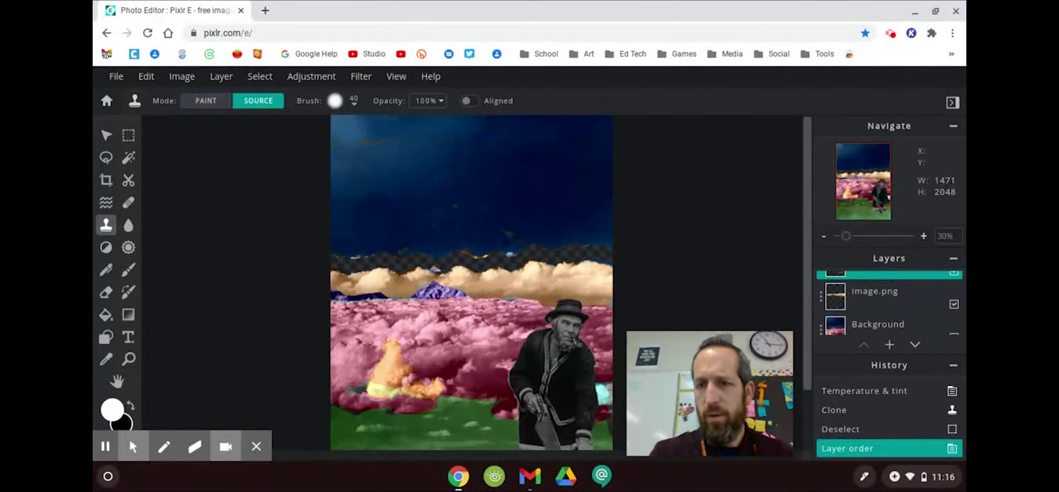
left_click_drag(878, 328, 879, 319)
Move the man's cut-out up in front of the mountains and sky, at about left 761, top 142
left_click(106, 135)
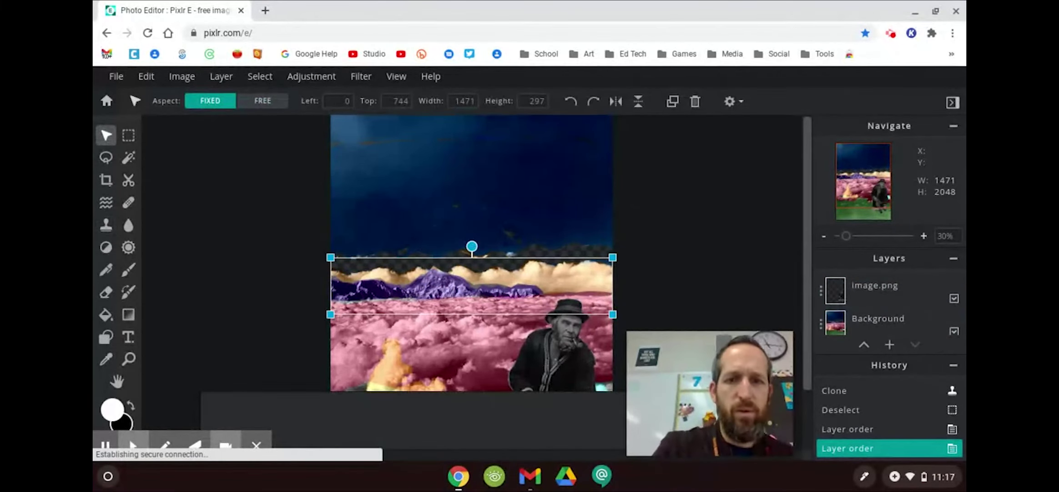
left_click(553, 363)
left_click_drag(554, 363, 521, 207)
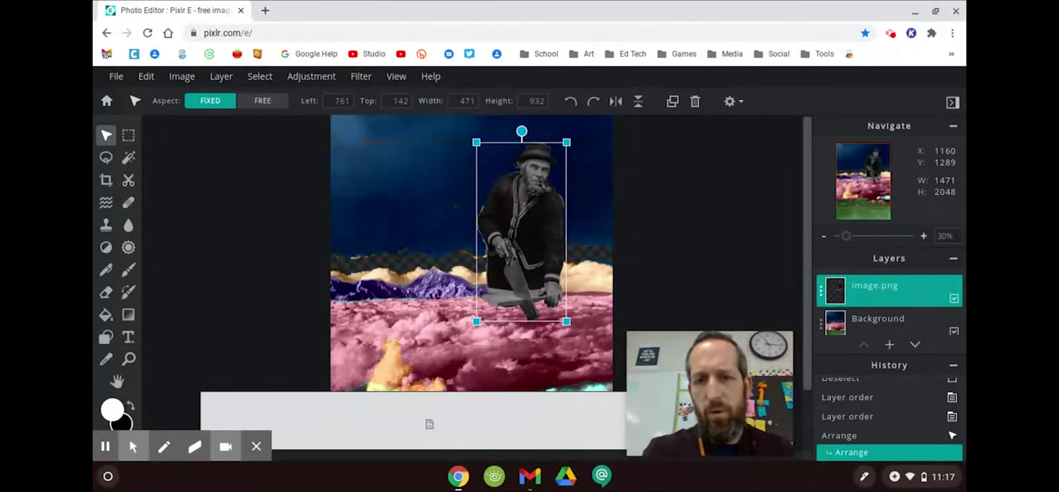
Bring the cloud band layer to the front of the layer order, and place the man's layer above it
mouse_move(879, 285)
left_mouse_down()
mouse_move(877, 325)
mouse_move(869, 257)
mouse_move(873, 280)
mouse_move(871, 269)
left_mouse_up()
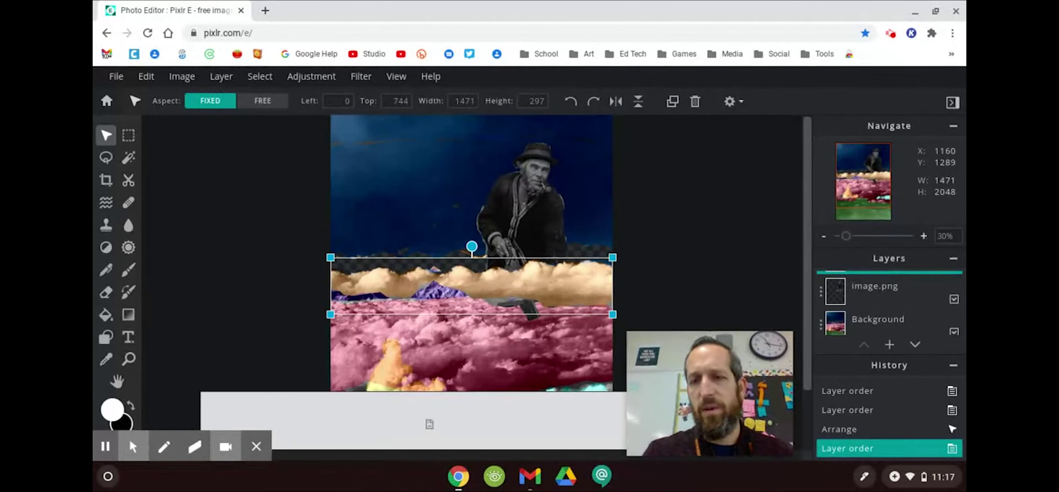
left_click(873, 291)
left_click(874, 291)
left_click_drag(873, 291, 867, 270)
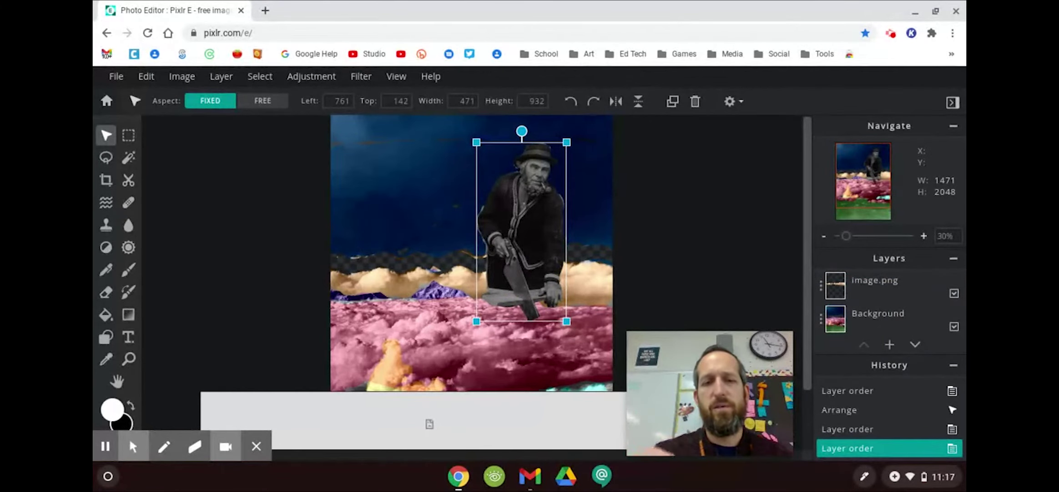
Put the man's layer behind the orange cloud band and move the band up to left 0, top 670
mouse_move(876, 289)
left_mouse_down()
mouse_move(876, 329)
mouse_move(876, 273)
left_mouse_up()
left_click_drag(876, 314, 876, 275)
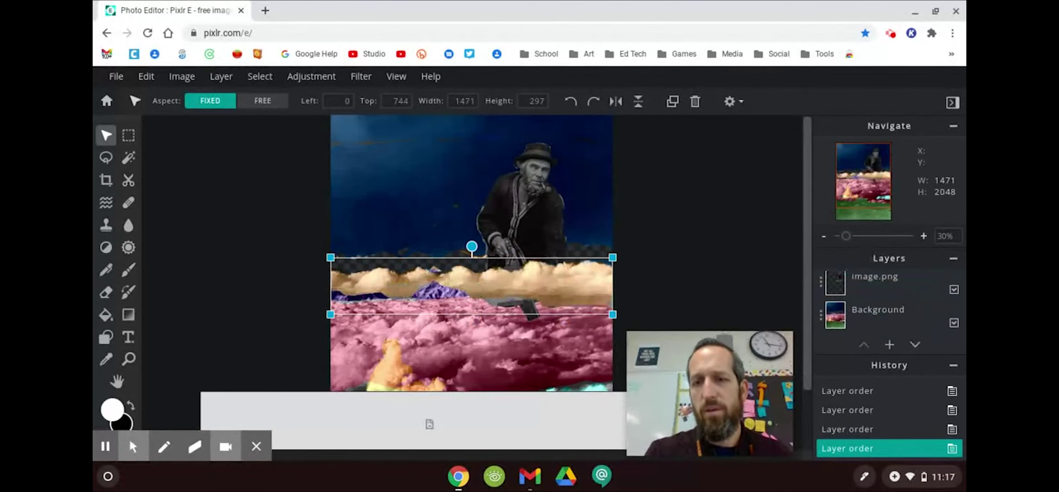
mouse_move(554, 286)
left_mouse_down()
mouse_move(546, 275)
mouse_move(557, 273)
left_mouse_up()
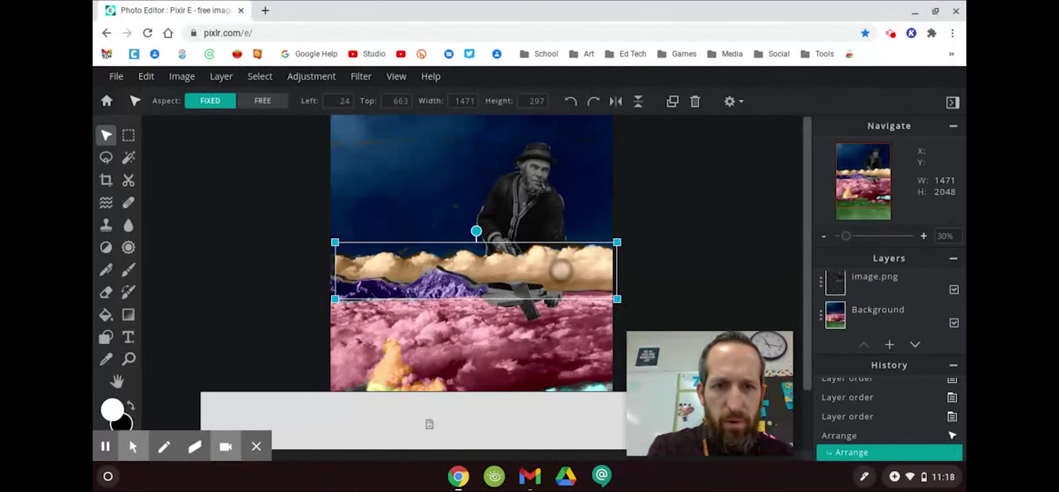
right_click(557, 273)
left_click_drag(558, 271, 559, 271)
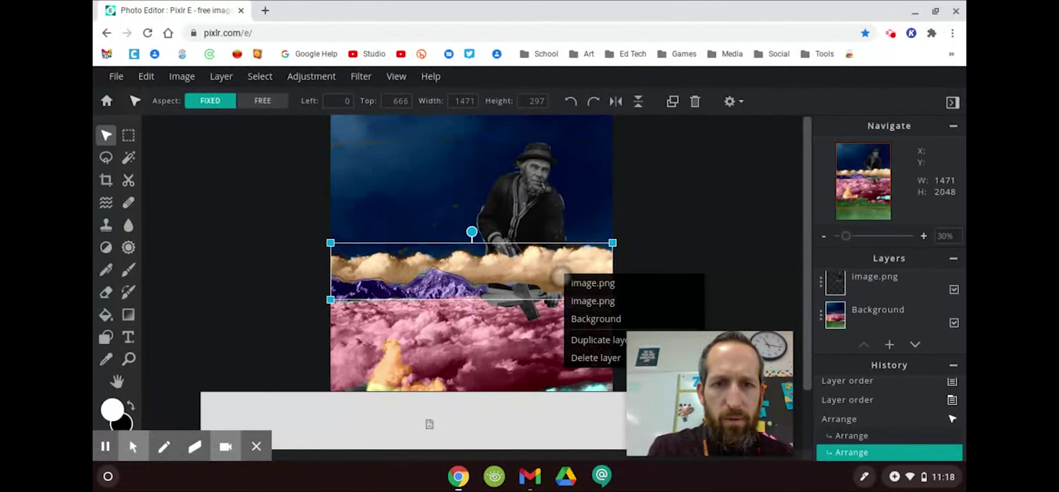
left_click_drag(541, 264, 546, 273)
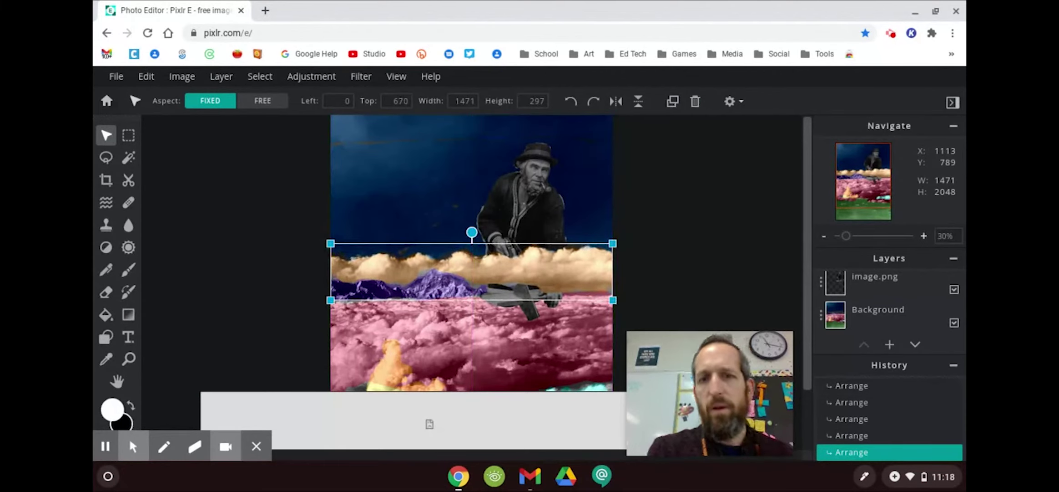
left_click(951, 450)
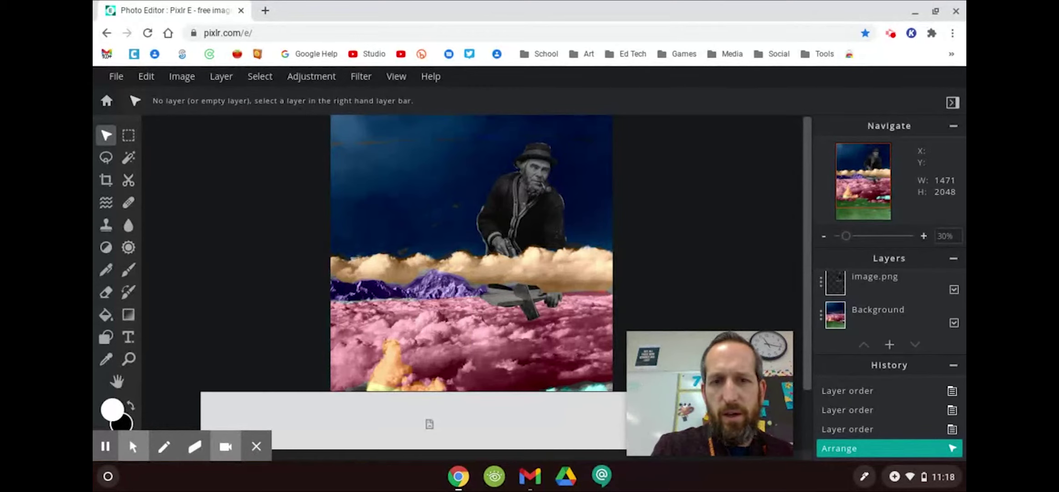
Bring the man's layer in front of the orange cloud band and return it behind the band
left_click(440, 286)
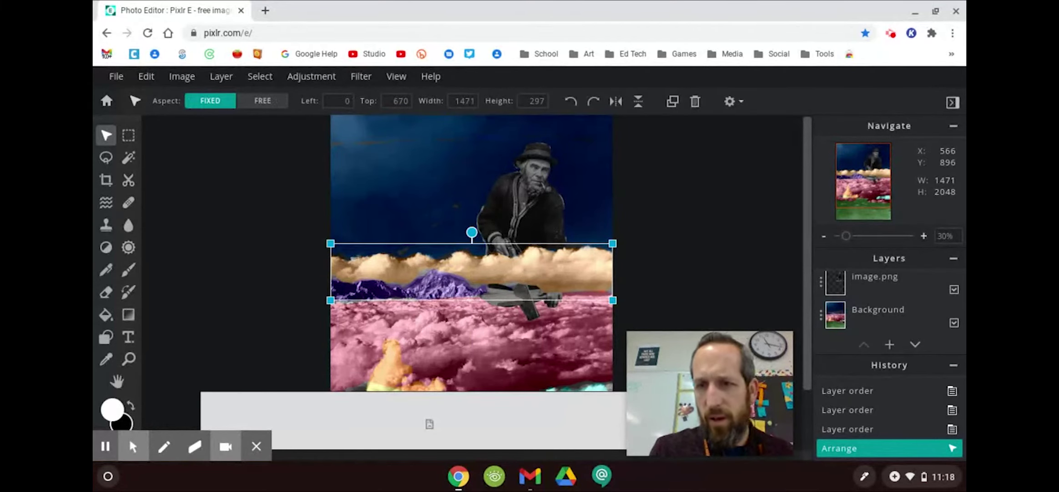
mouse_move(865, 279)
left_mouse_down()
mouse_move(865, 325)
mouse_move(863, 280)
left_mouse_up()
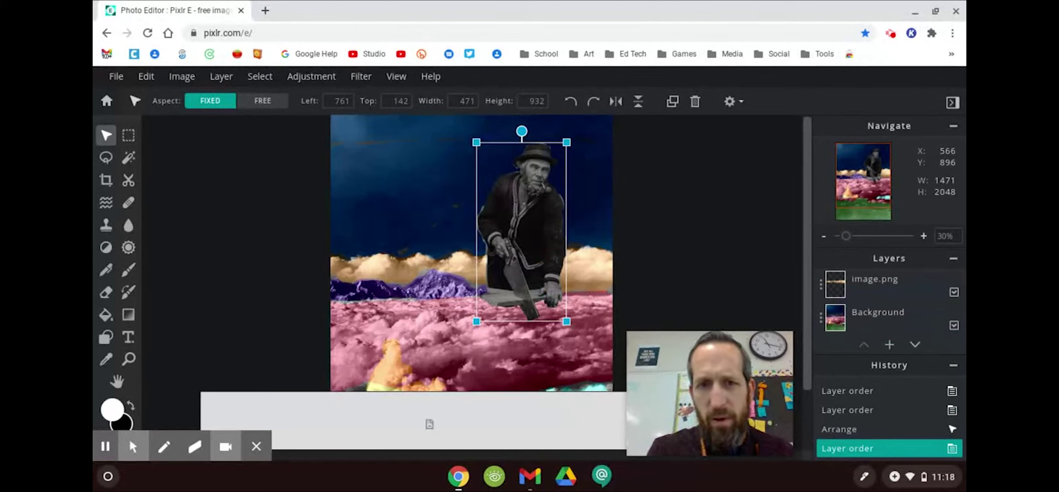
left_click_drag(873, 279, 867, 325)
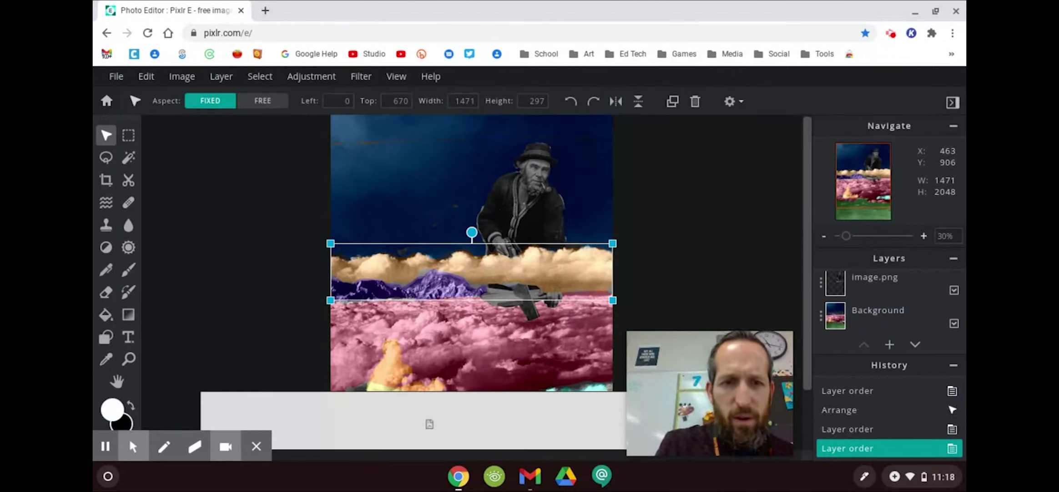
Lasso the purple mountain range beneath the orange clouds freehand, about 1143 × 173 px
key("Escape")
key("l")
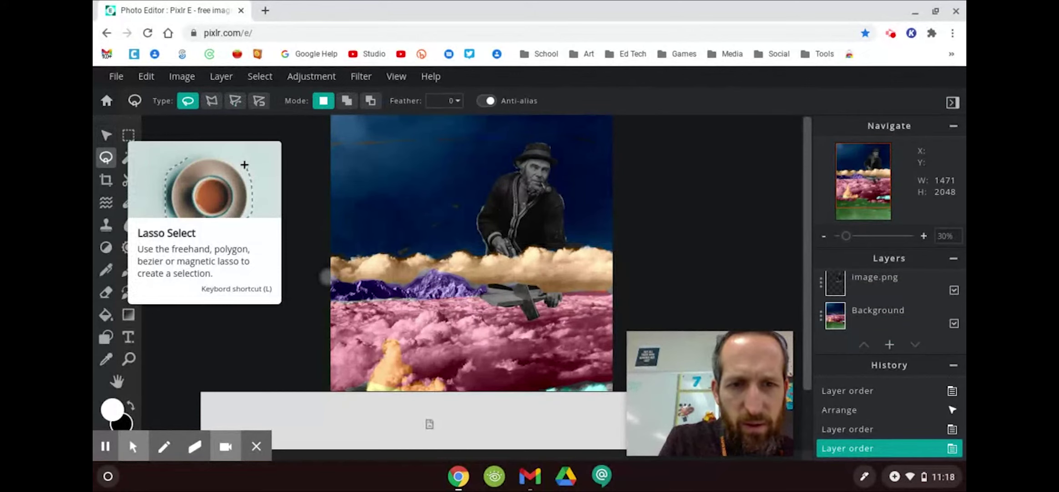
left_click_drag(335, 280, 331, 279)
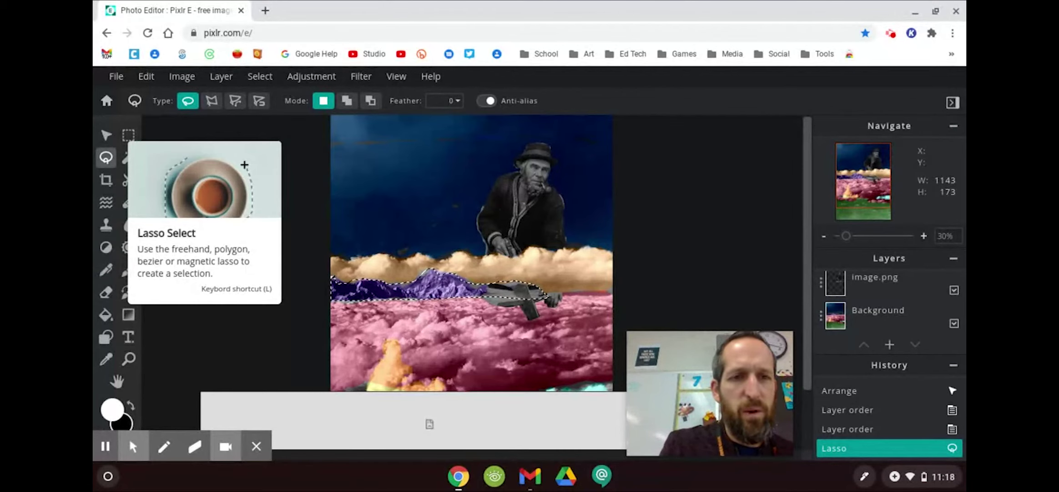
Cut the selected mountain range out of the Background layer and paste it as a new layer
left_click(147, 76)
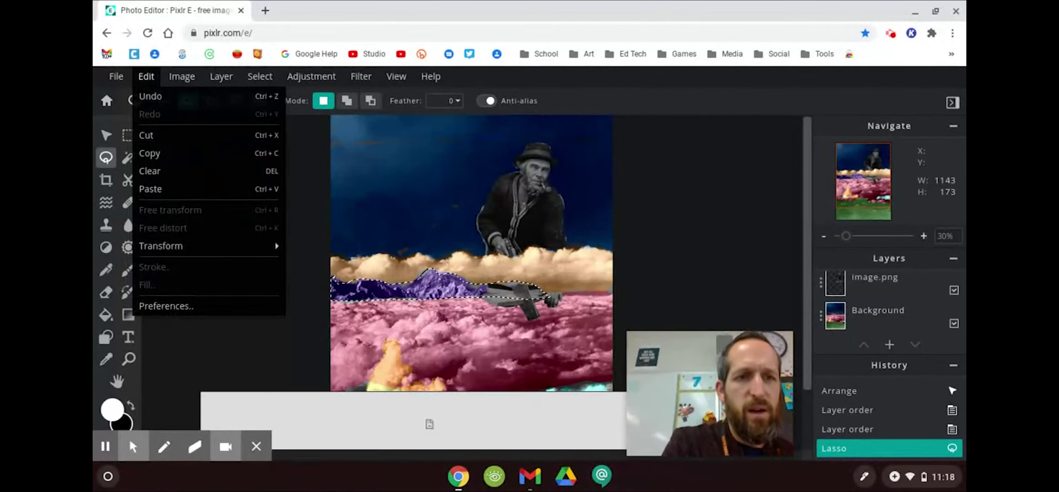
left_click(154, 135)
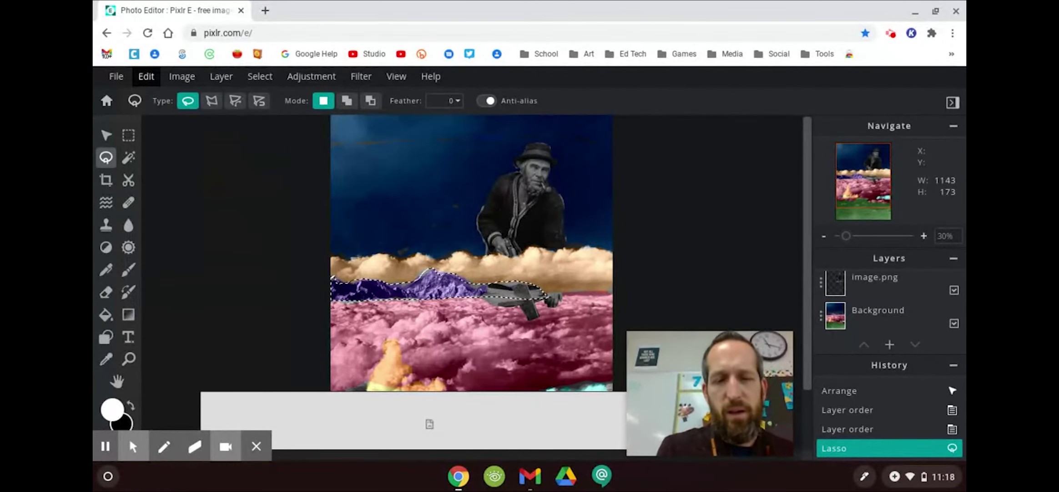
left_click(878, 314)
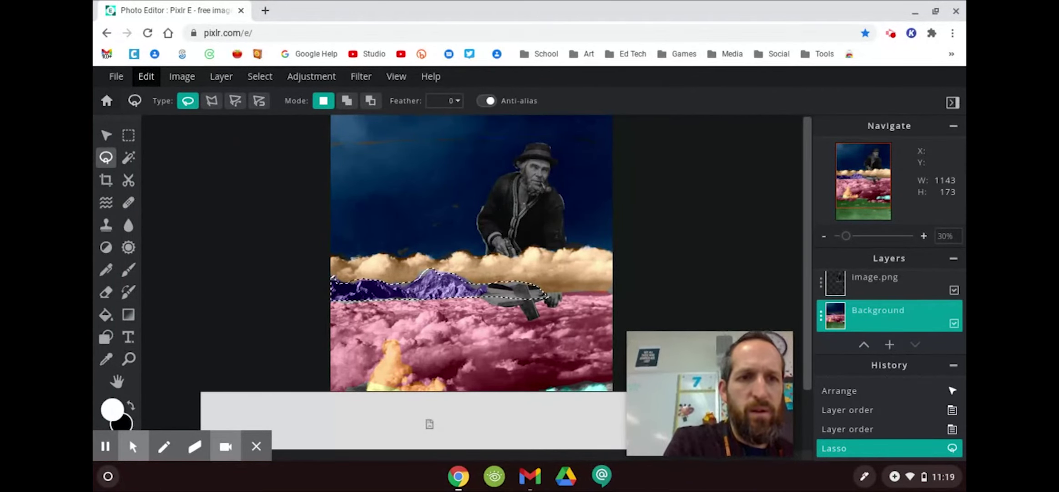
left_click(147, 76)
left_click(159, 136)
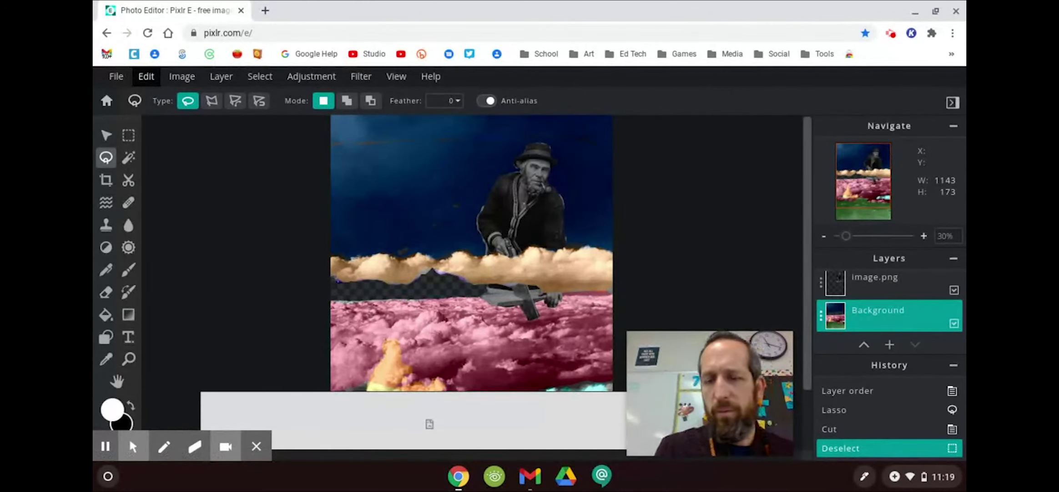
left_click(370, 100)
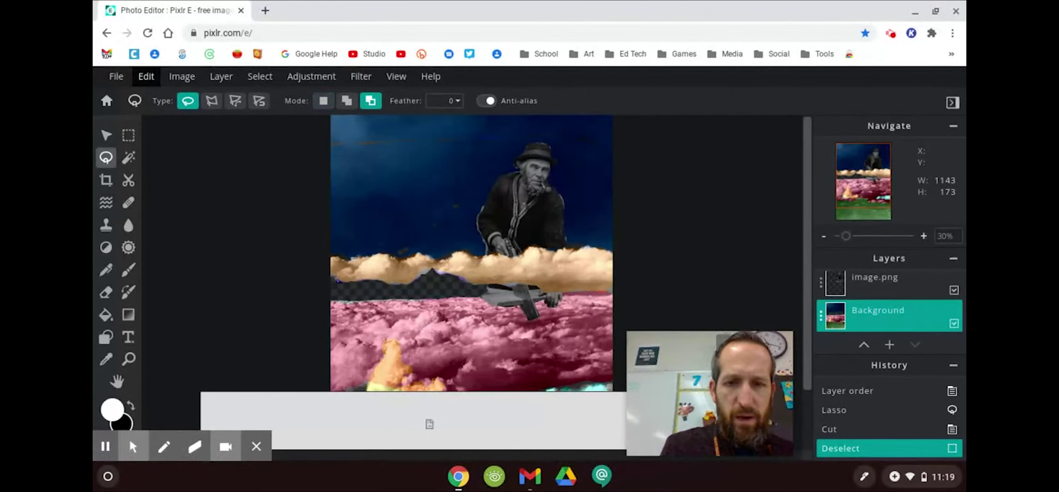
key("ctrl+v")
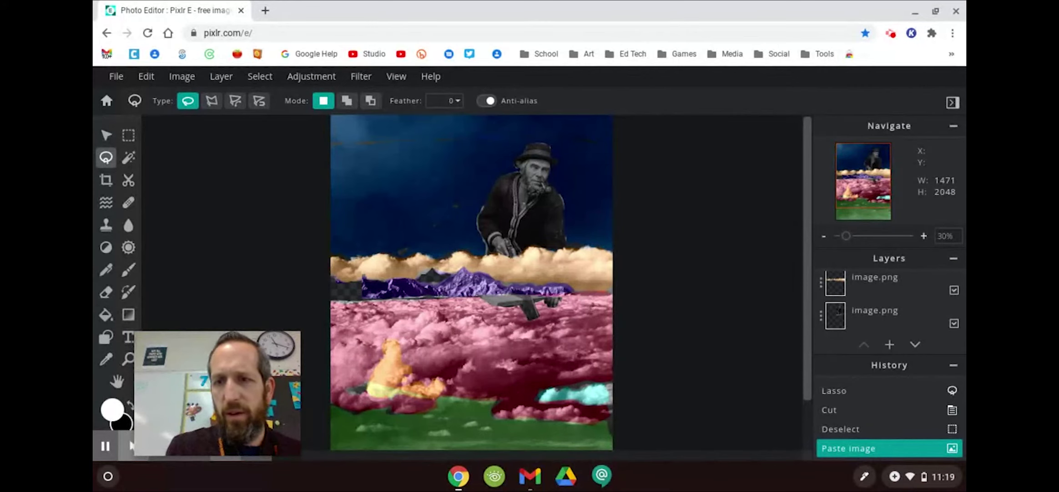
On the Background layer, marquee-select the pink clouds and green ground below the mountains across the full width, about 1471 × 864 px
mouse_move(867, 332)
left_mouse_down()
mouse_move(867, 279)
mouse_move(872, 330)
left_mouse_up()
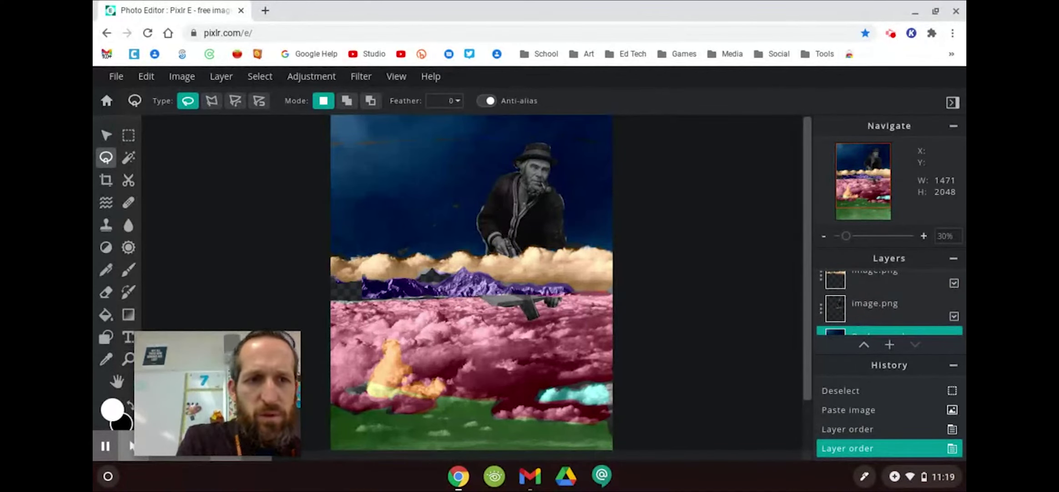
left_click(128, 135)
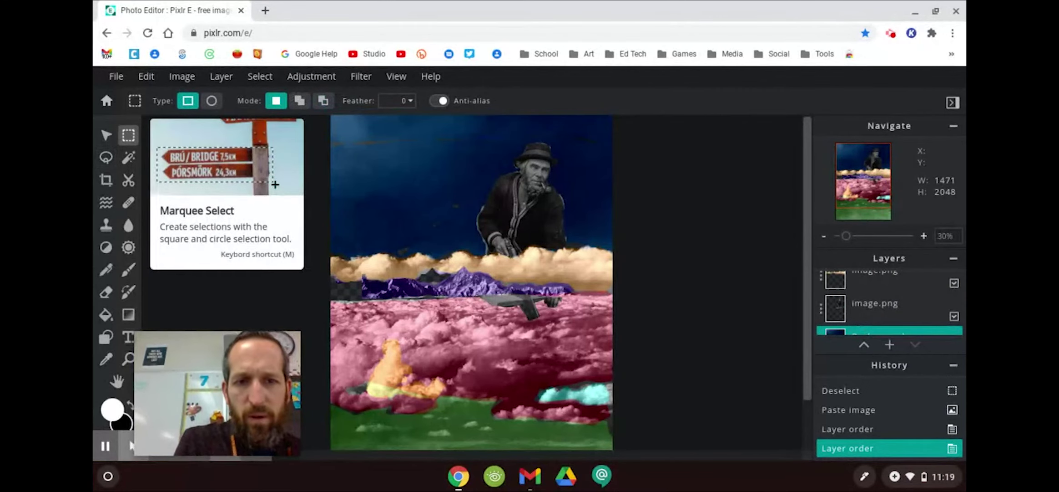
left_click_drag(331, 300, 613, 449)
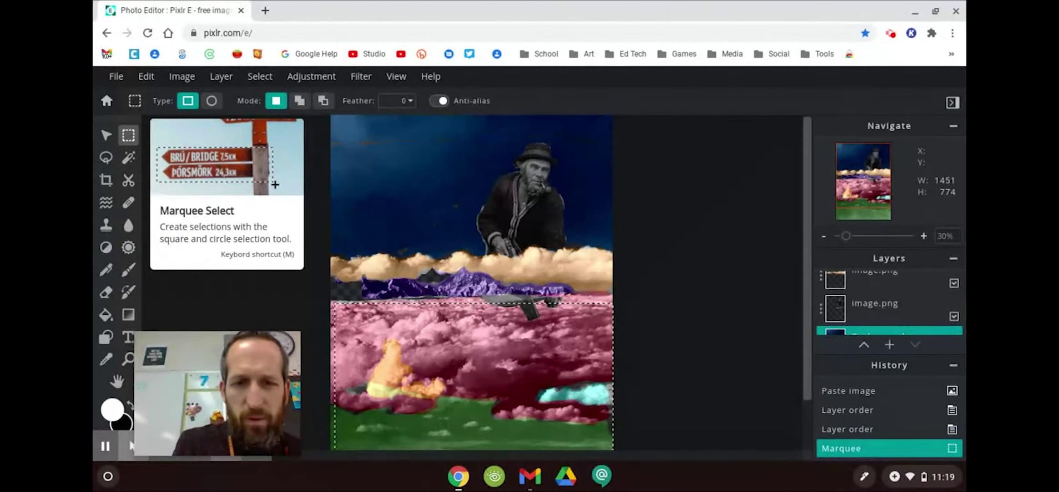
key("ctrl+d")
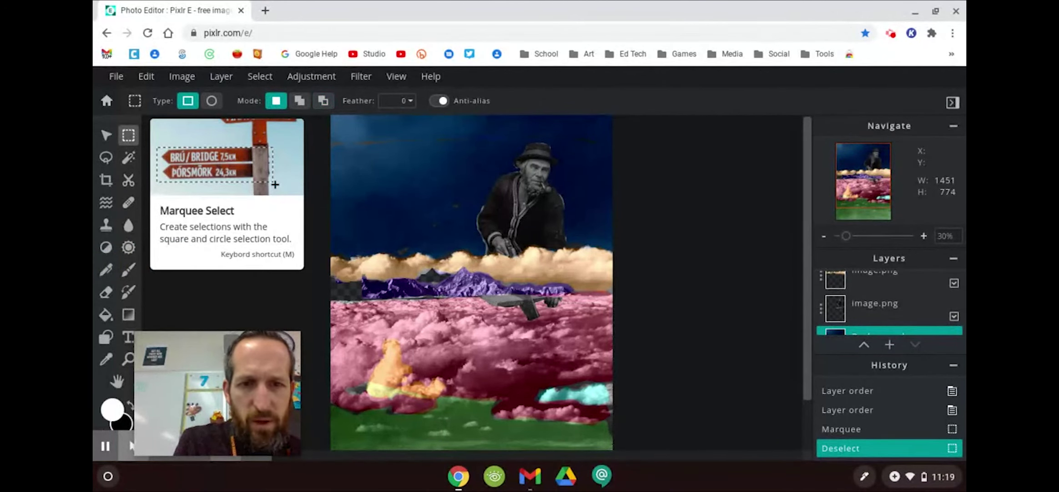
left_click_drag(329, 293, 613, 458)
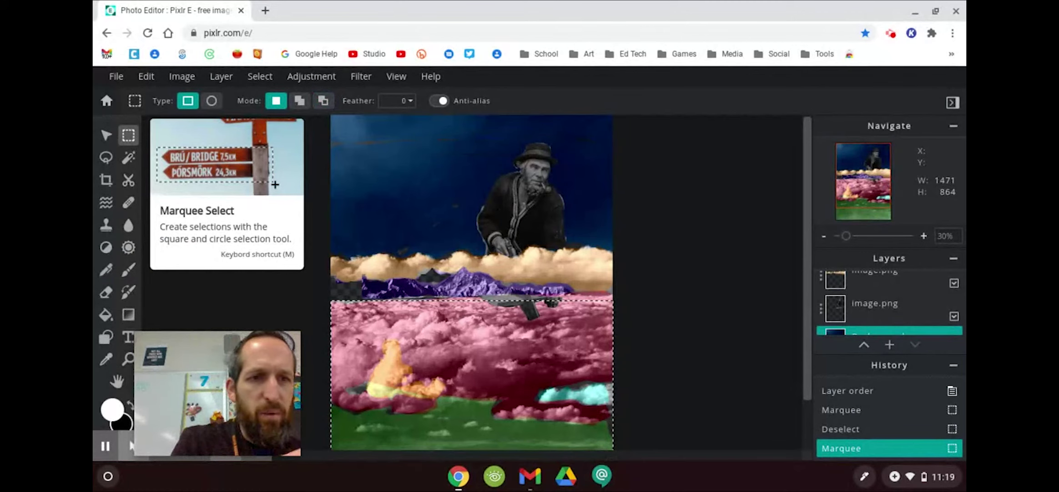
Cut the selected pink clouds and green ground from the Background and paste them as a new layer
left_click(146, 76)
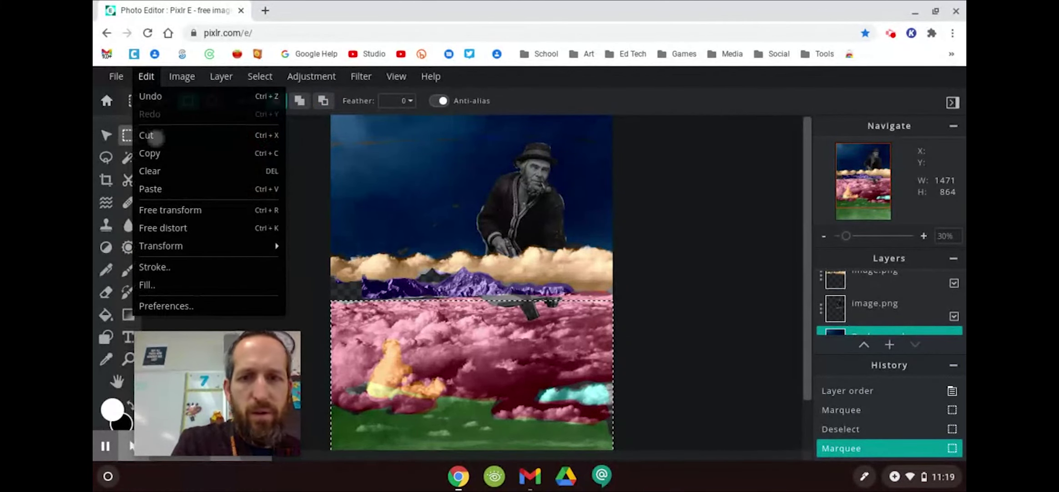
left_click(155, 136)
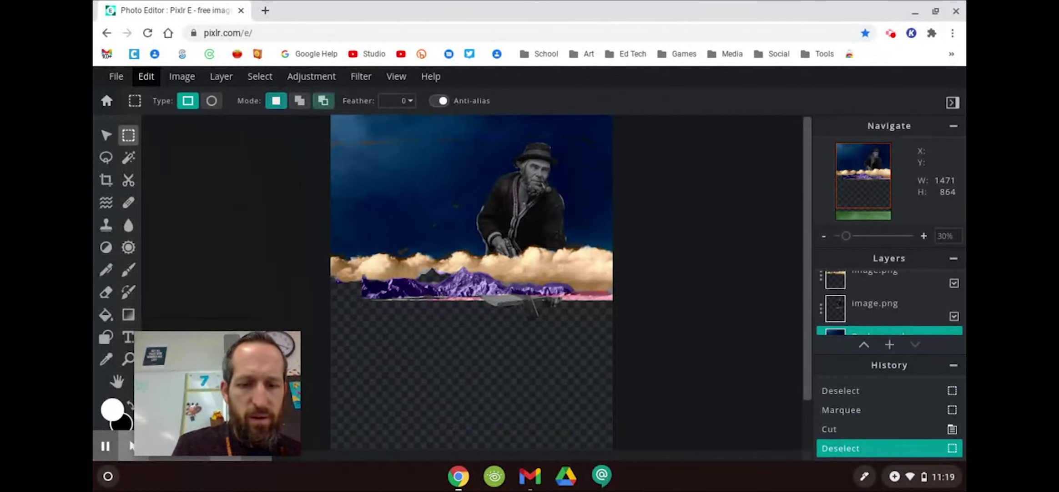
key("ctrl+v")
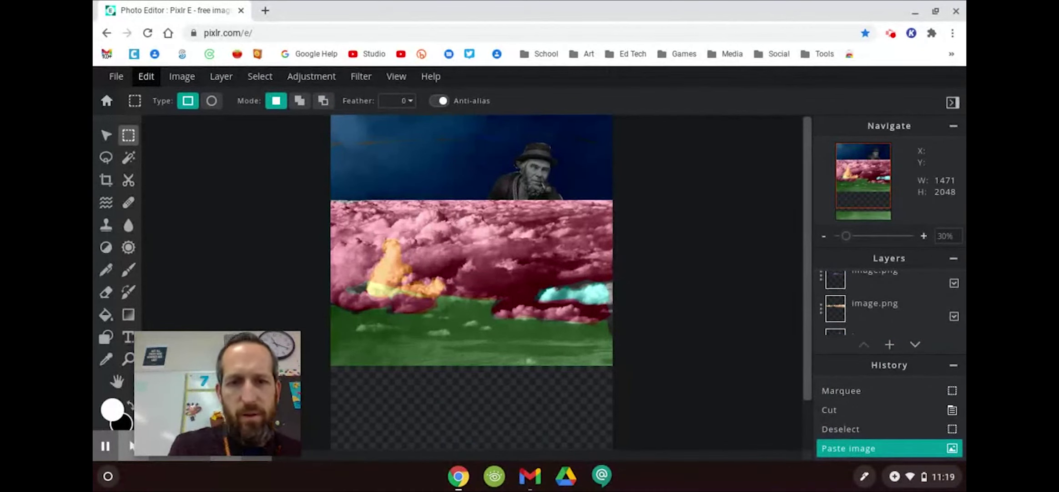
Move the pasted cloud-and-ground piece down below the orange band, and shift the mountains against the canvas's left edge at left 0, top 794
left_click(106, 135)
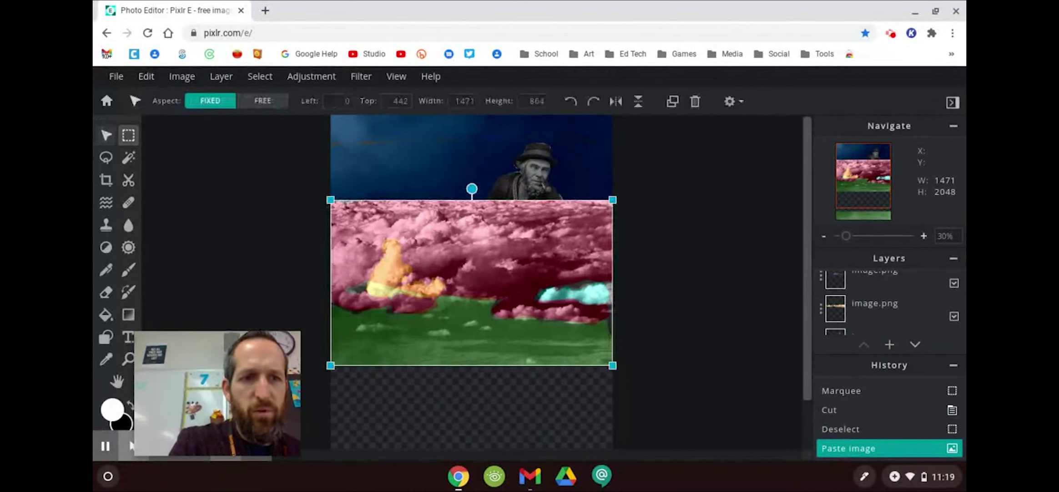
left_click_drag(467, 293, 466, 387)
left_click_drag(368, 286, 349, 288)
right_click(351, 295)
left_click(661, 327)
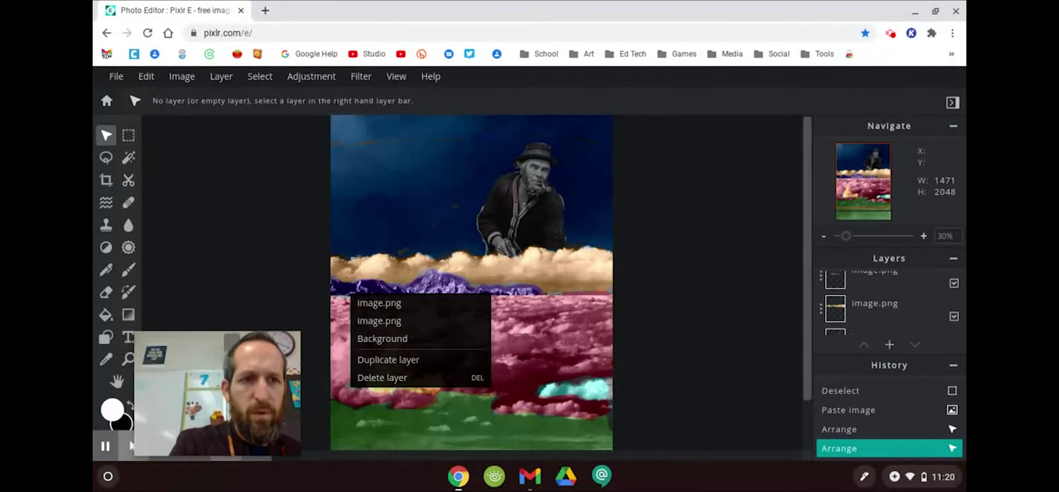
Shift the Background sky layer sideways and realign it with the canvas edges
left_click(473, 203)
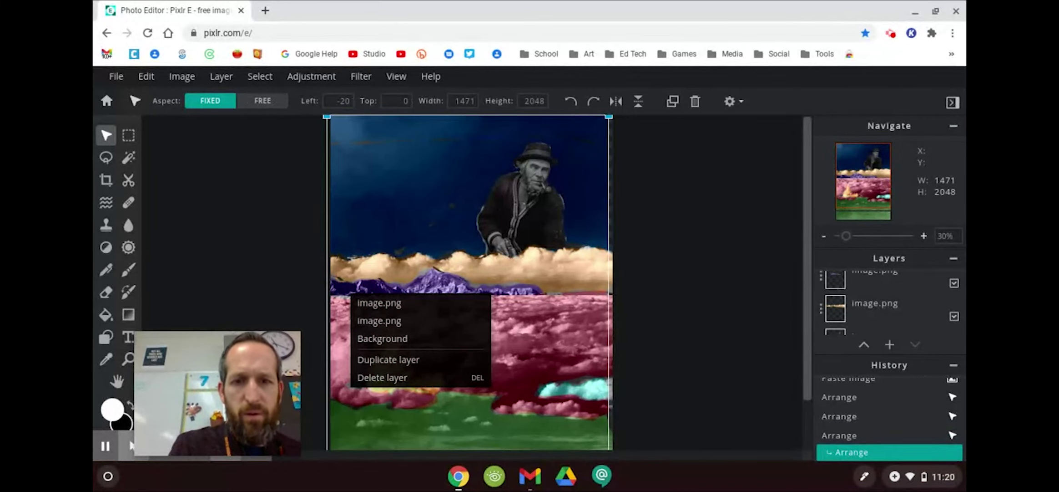
left_click(401, 303)
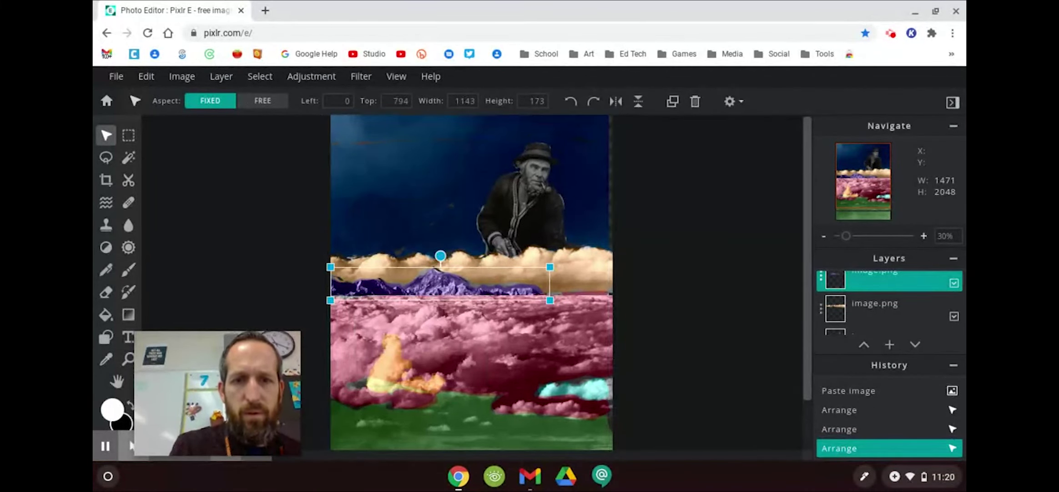
key("Escape")
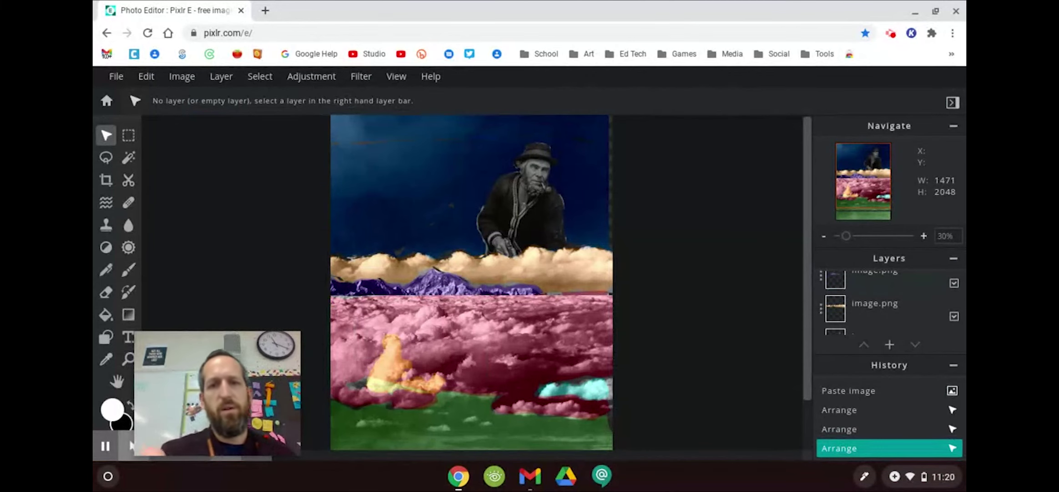
left_click(473, 203)
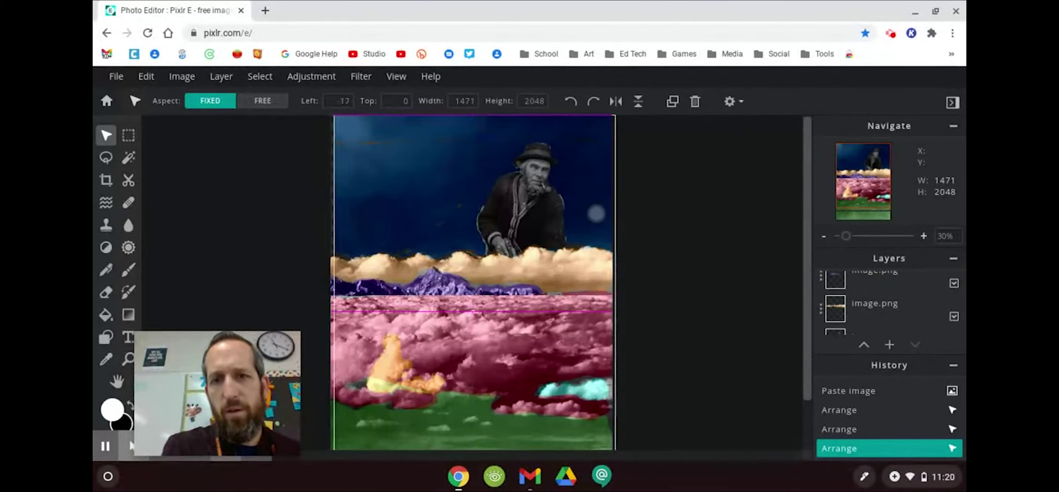
key("Escape")
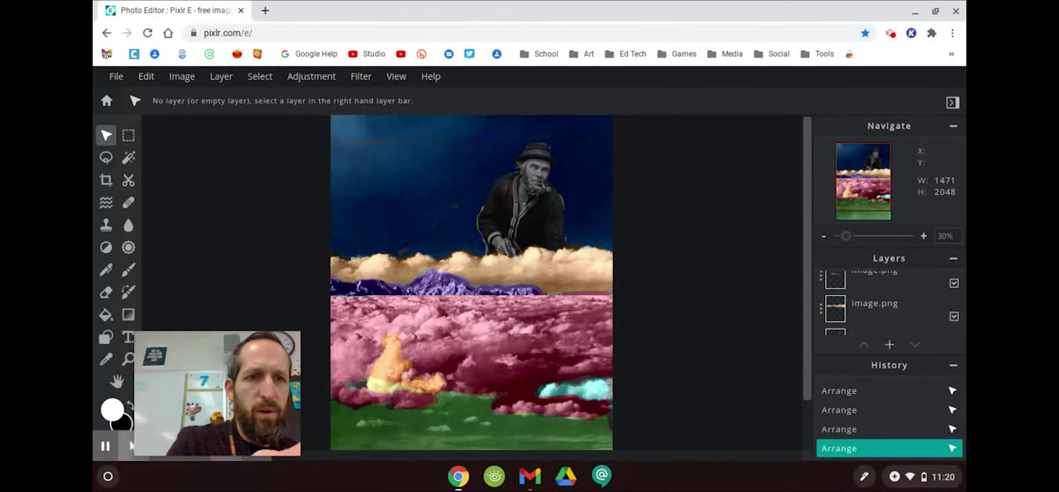
left_click(181, 76)
left_click(206, 96)
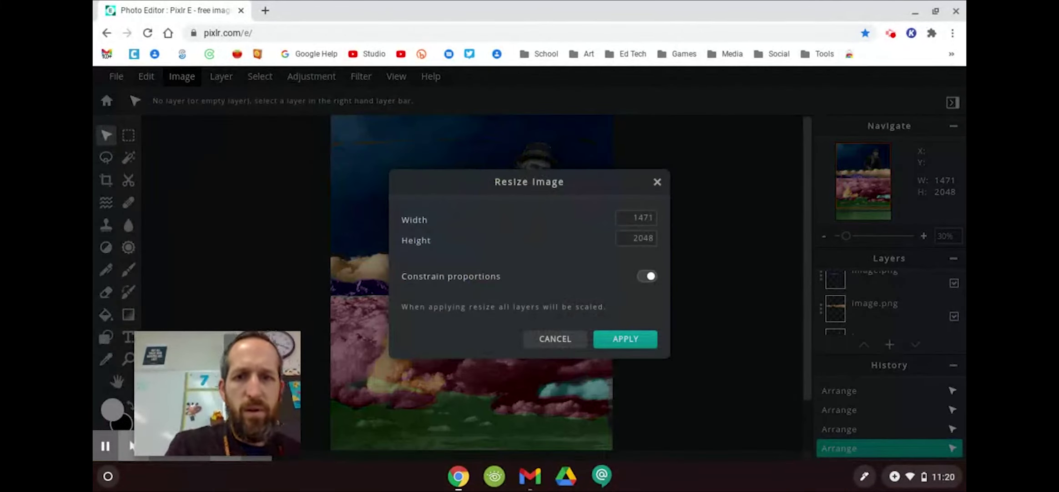
key("Escape")
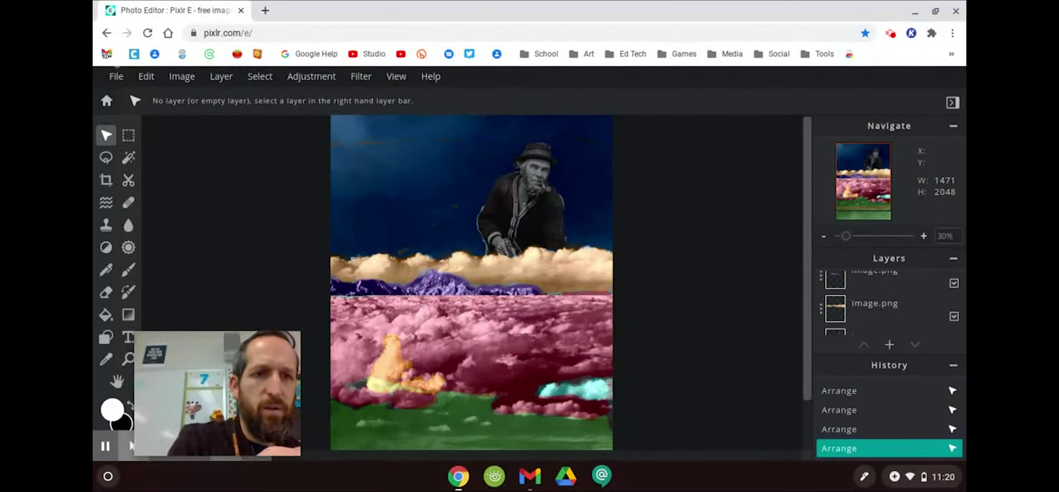
Open the black-and-white picture the-rhino-vehicle-pictures (2).jpg from the Downloads folder
left_click(116, 76)
left_click(138, 114)
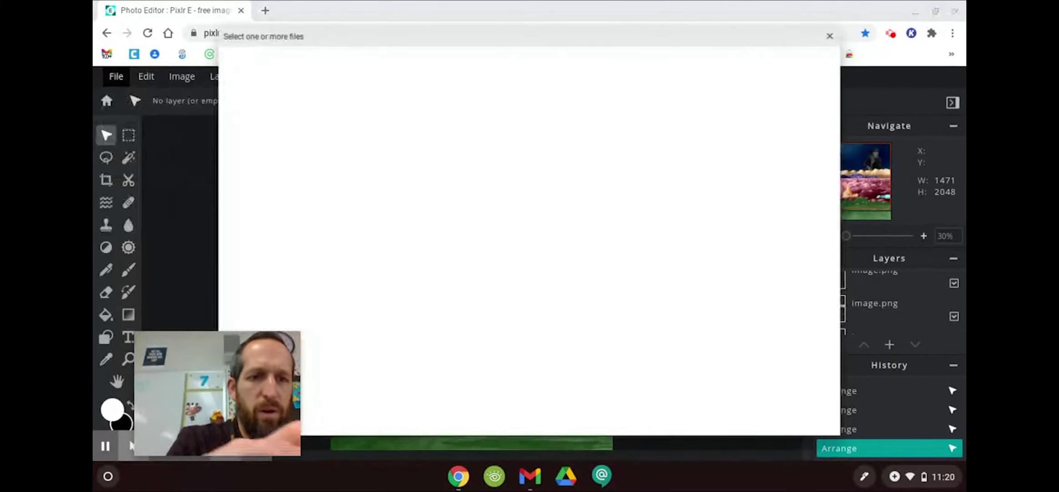
left_click_drag(217, 392, 787, 393)
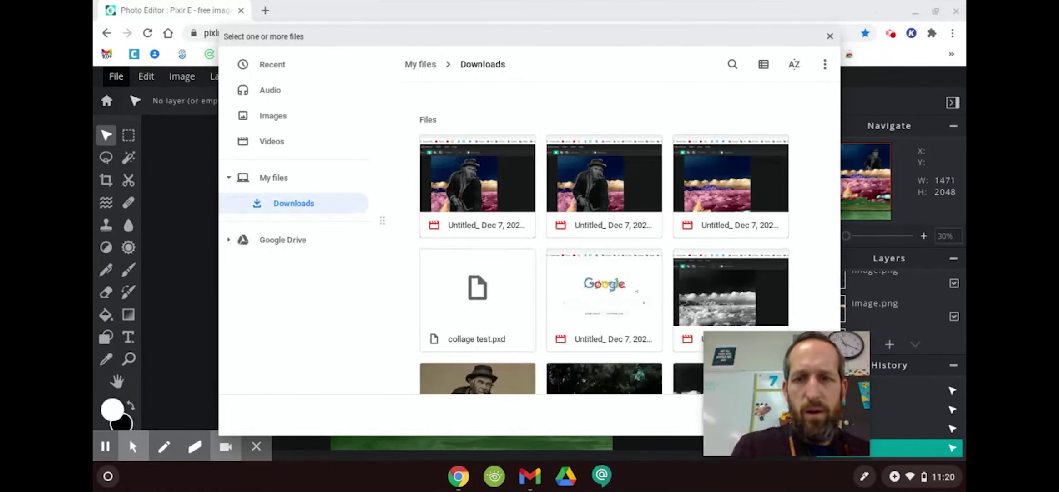
scroll(606, 242, "down", 4)
scroll(605, 241, "down", 1)
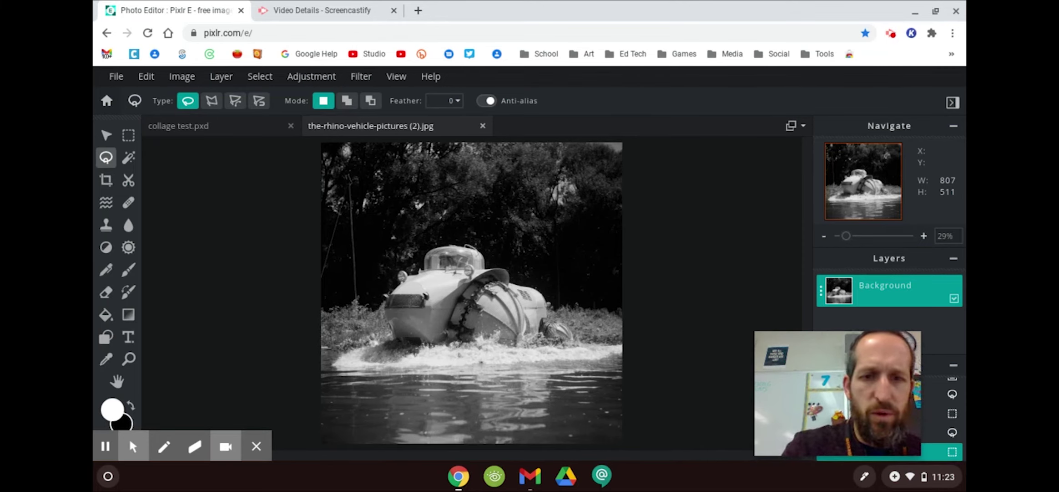
Lasso the amphibious vehicle with its water splash, cut it out, and paste it into collage test.pxd as a new layer
mouse_move(389, 344)
left_mouse_down()
mouse_move(380, 314)
mouse_move(401, 266)
mouse_move(434, 250)
mouse_move(498, 262)
mouse_move(540, 289)
mouse_move(553, 321)
mouse_move(542, 348)
mouse_move(339, 365)
left_mouse_up()
mouse_move(405, 366)
left_mouse_down()
mouse_move(529, 365)
mouse_move(521, 282)
mouse_move(460, 241)
mouse_move(405, 273)
left_mouse_up()
key("ctrl+x")
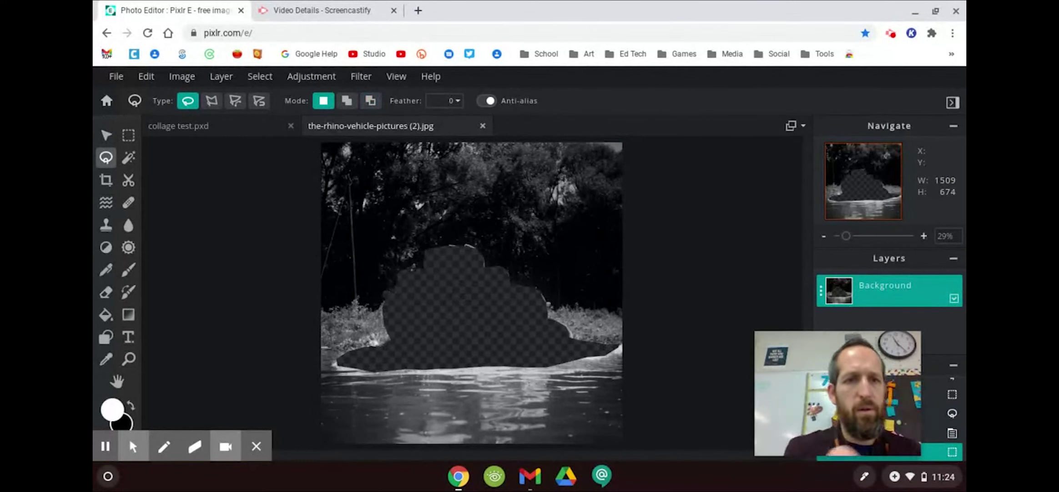
left_click(178, 125)
key("ctrl+v")
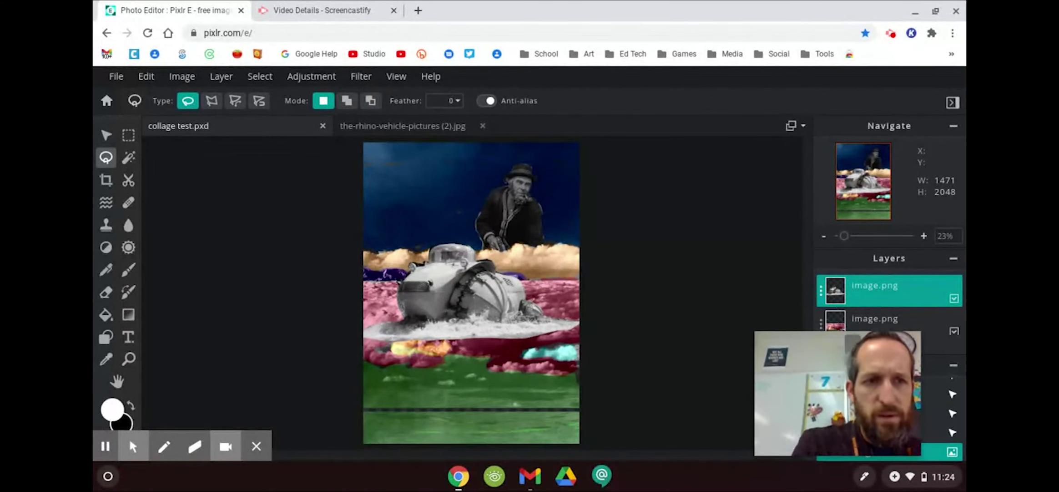
Scale the pasted vehicle down to about 979 × 437 px and place it over the pink clouds at left 434, top 1044
left_click(106, 134)
left_click_drag(473, 291, 502, 336)
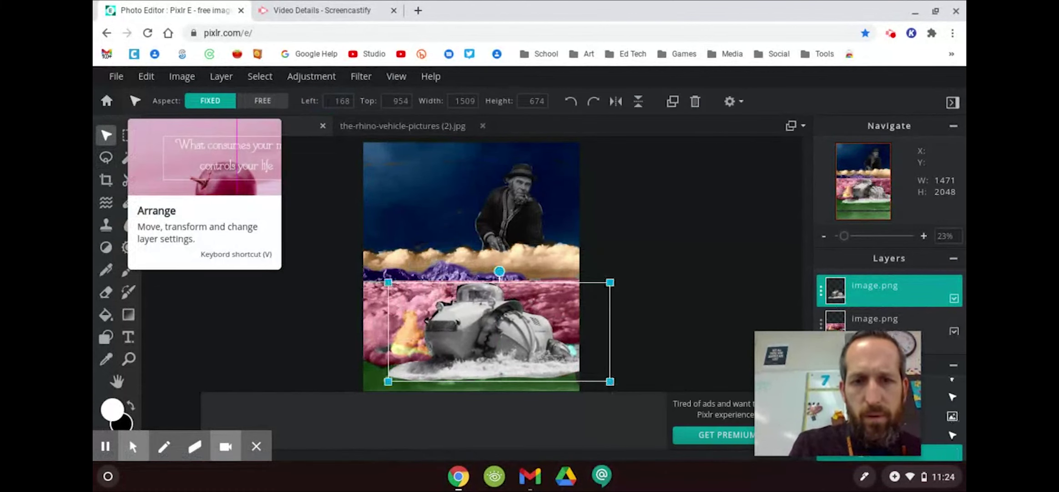
left_click_drag(611, 282, 532, 317)
left_click_drag(460, 349, 499, 329)
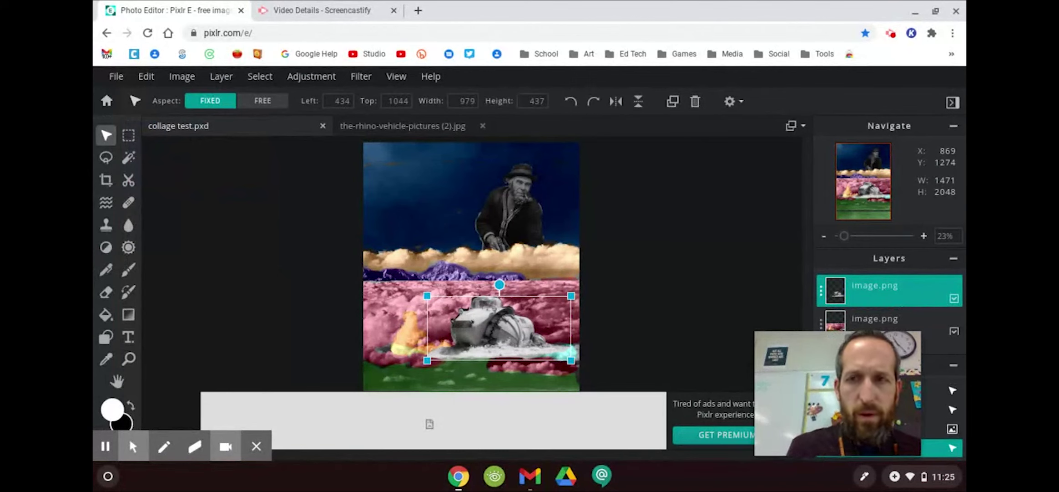
Lasso the vehicle body without the splash and recolor it warm tan with the Temperature & tint adjustment
left_click(924, 235)
left_click(924, 236)
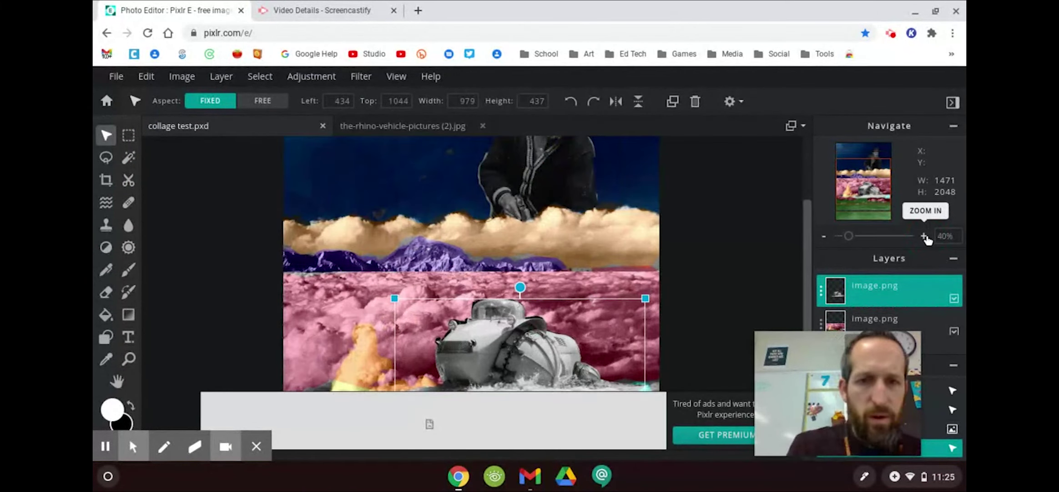
left_click(824, 237)
left_click(106, 157)
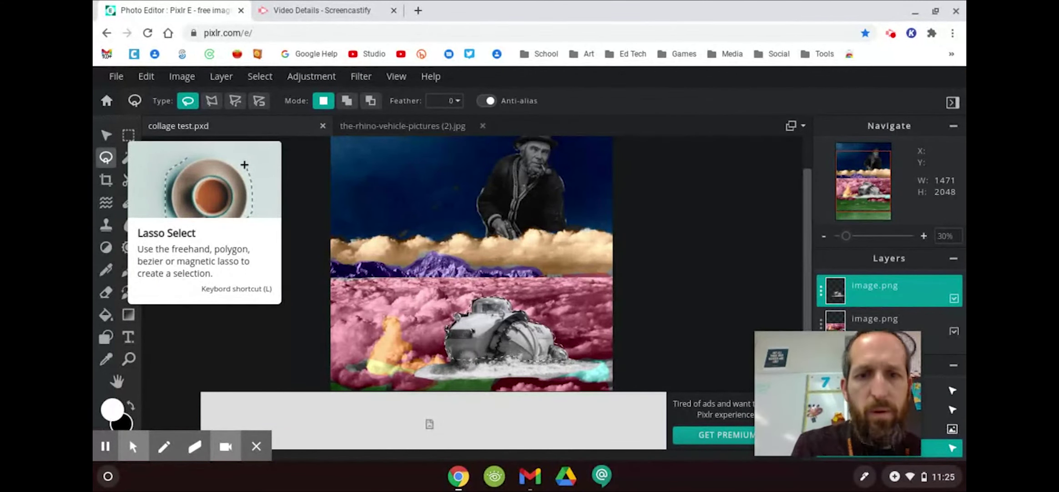
left_click(312, 76)
left_click(327, 168)
left_click_drag(530, 278, 591, 278)
left_click_drag(607, 226, 768, 187)
left_click_drag(750, 239, 806, 238)
left_click(788, 319)
Lasso the white splash beneath the vehicle, about 1017 × 126 px, and tint it pink with Temperature & tint
mouse_move(455, 349)
left_mouse_down()
mouse_move(430, 371)
mouse_move(542, 380)
mouse_move(537, 360)
mouse_move(423, 371)
left_mouse_up()
left_click(310, 77)
left_click(328, 135)
left_click_drag(687, 319, 565, 318)
left_click_drag(697, 275, 758, 275)
left_click(783, 355)
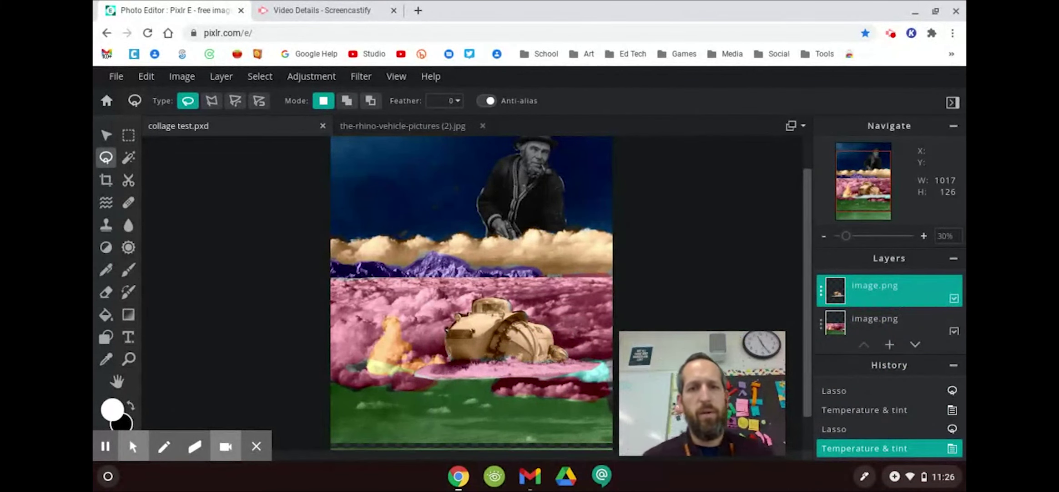
Switch to the Clone Stamp tool with the whole collage in view
left_click(824, 236)
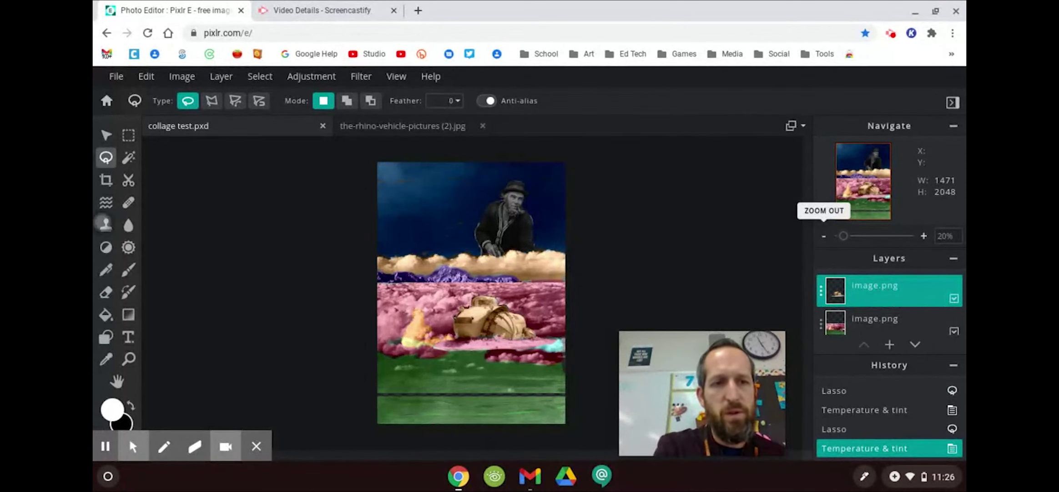
left_click(106, 224)
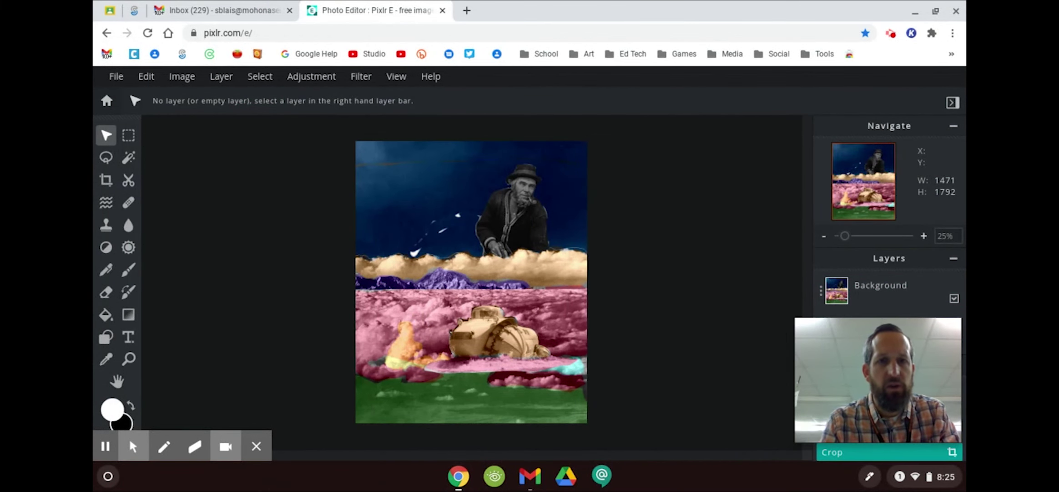
Start saving the finished collage as a JPG and name the file "Slip surreal collage"
left_click(122, 76)
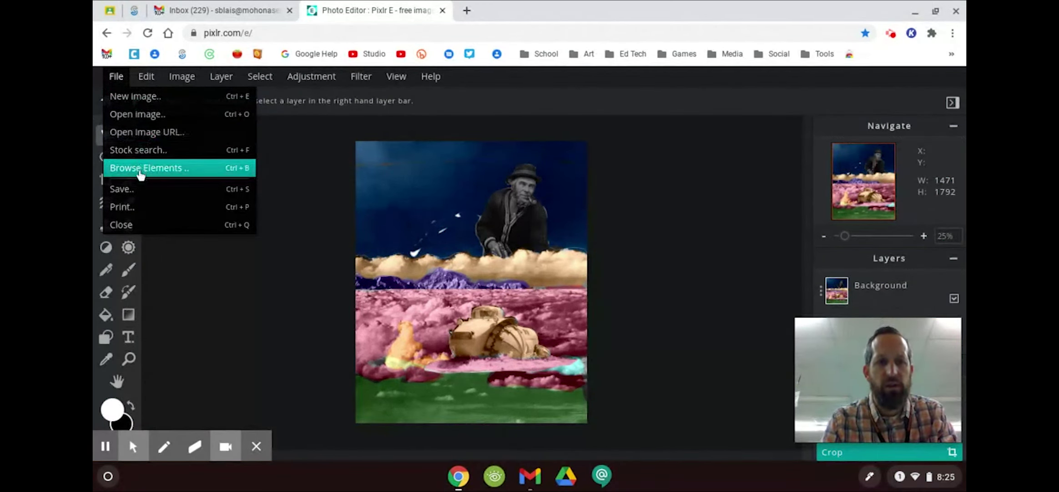
left_click(138, 191)
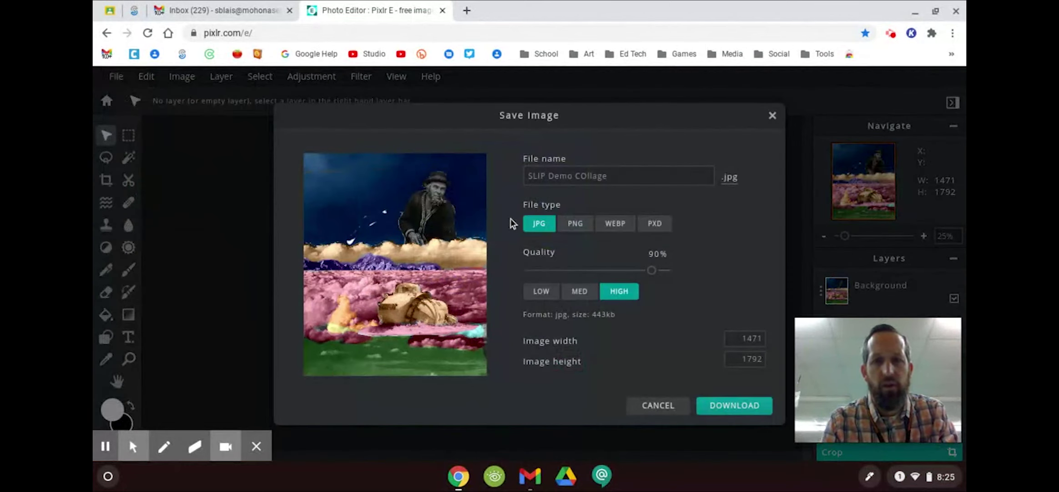
triple_click(637, 172)
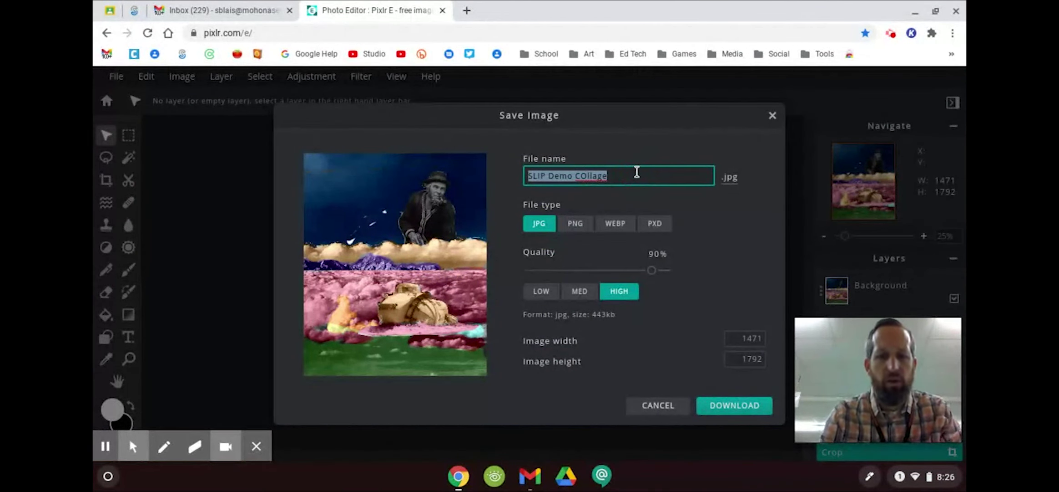
type("Slip ")
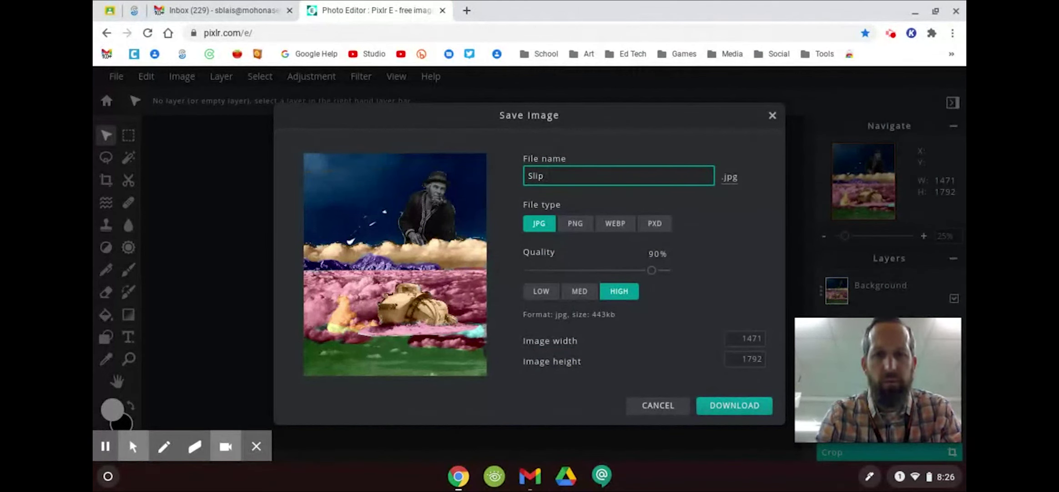
type("surreal")
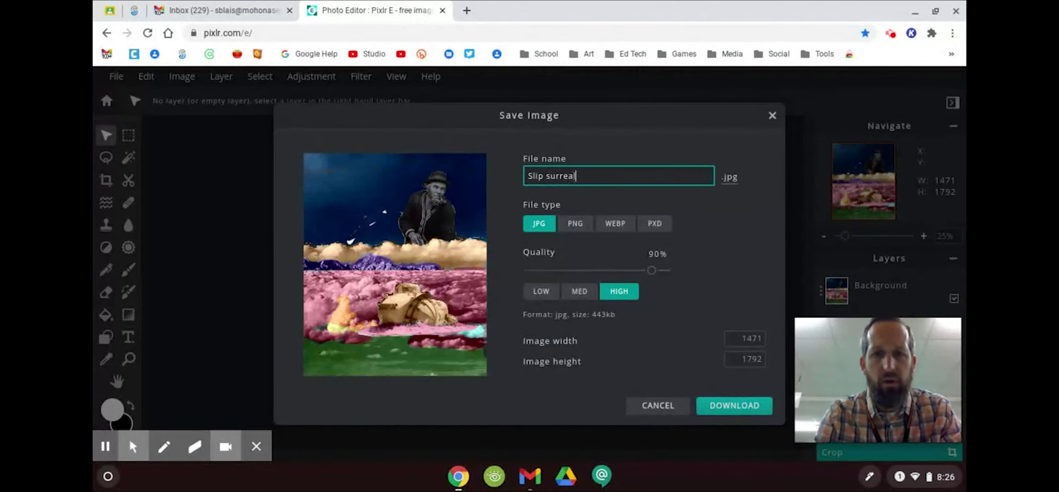
type(" collage")
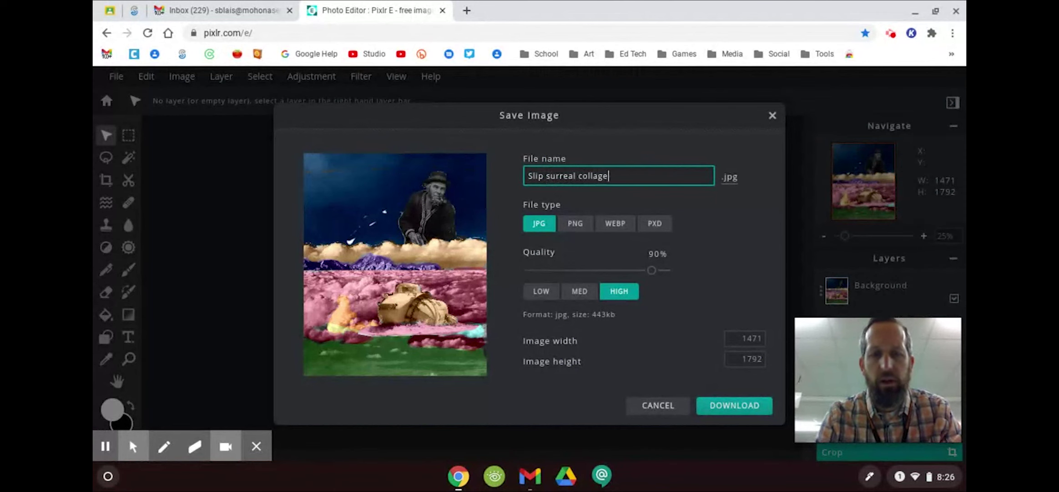
Set the JPG quality to 100%, download the image, and dismiss the download notices
left_click(652, 272)
left_click_drag(652, 271, 665, 269)
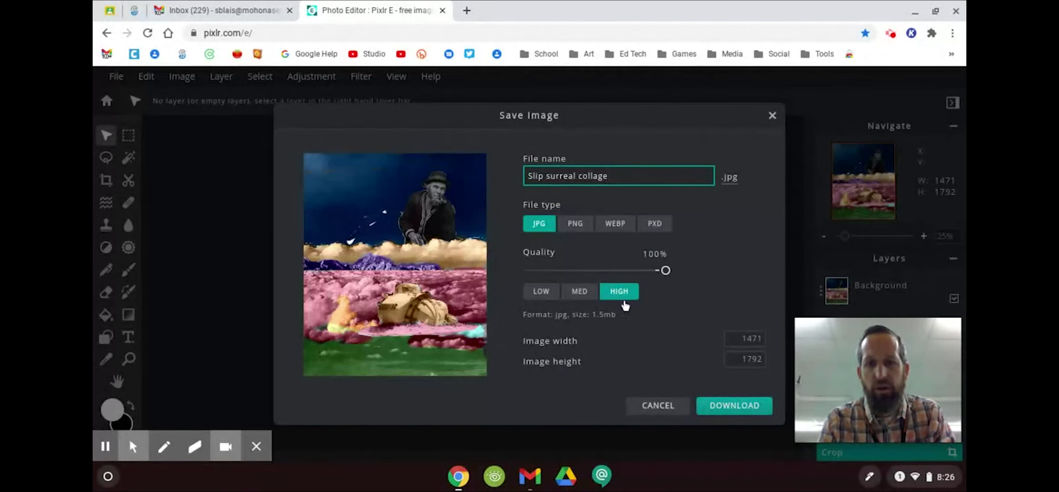
left_click(733, 408)
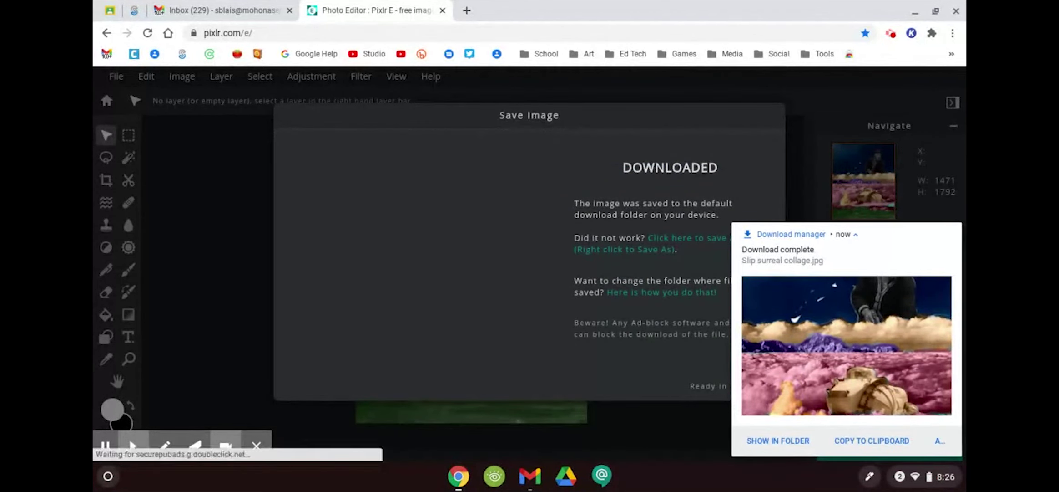
mouse_move(917, 243)
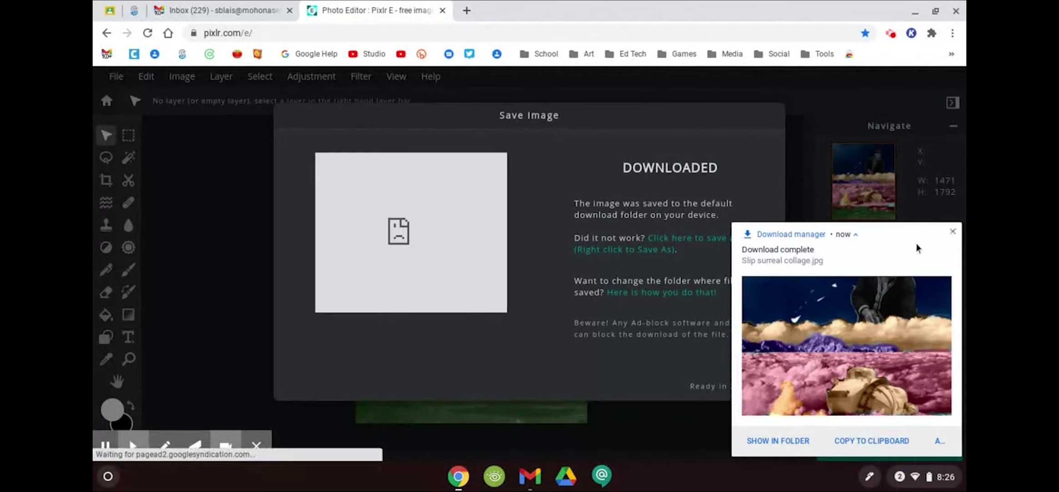
left_click(952, 232)
left_click(740, 383)
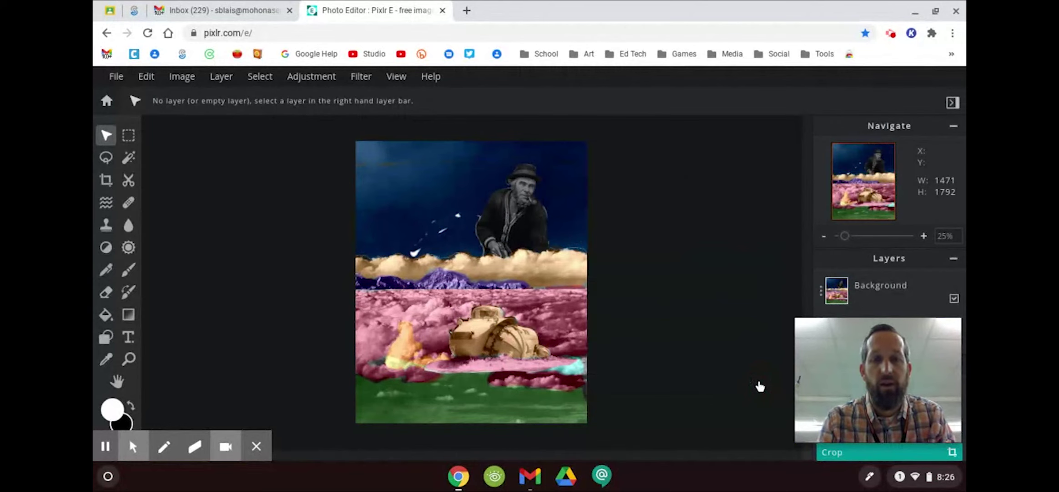